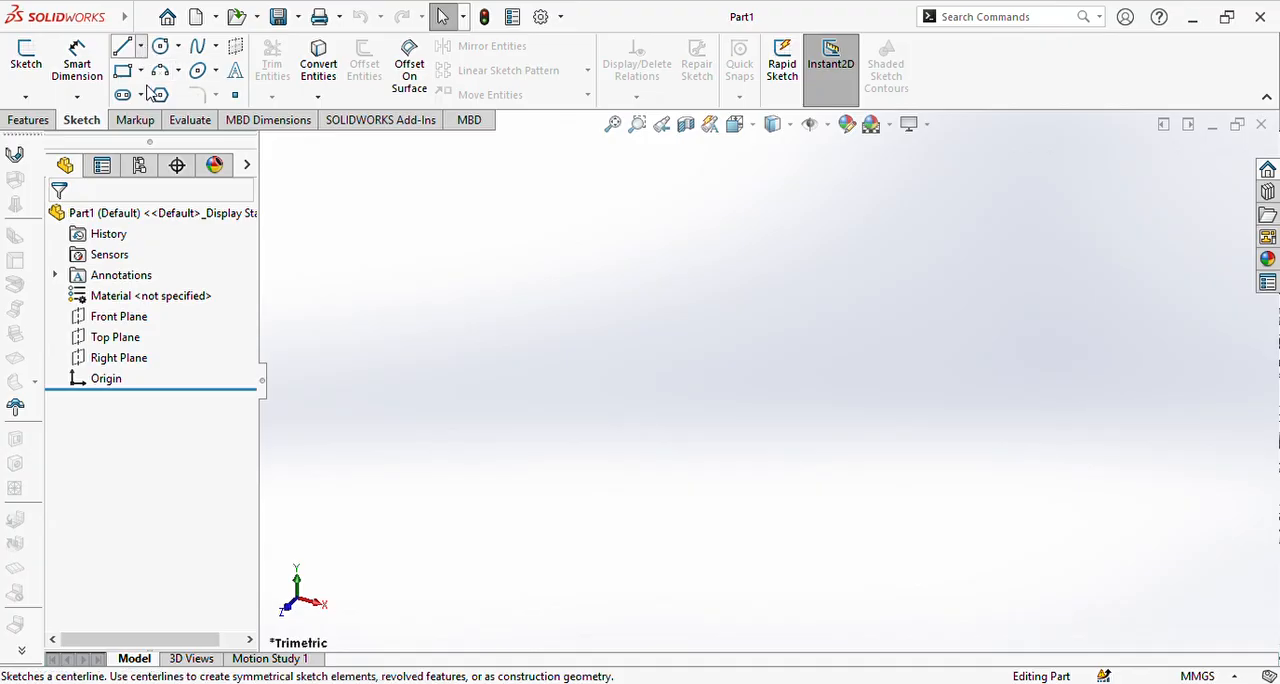
# Step: Start a line sketch on the Front Plane
pyautogui.click(122, 47)
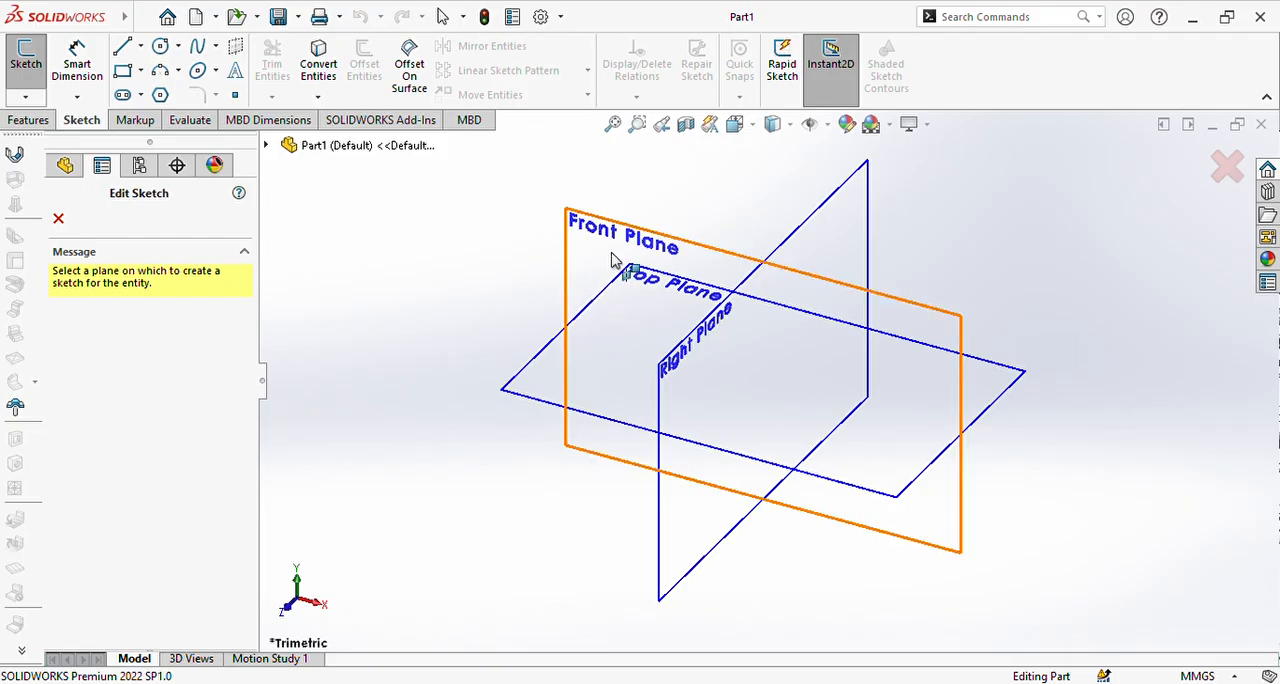
pyautogui.click(613, 262)
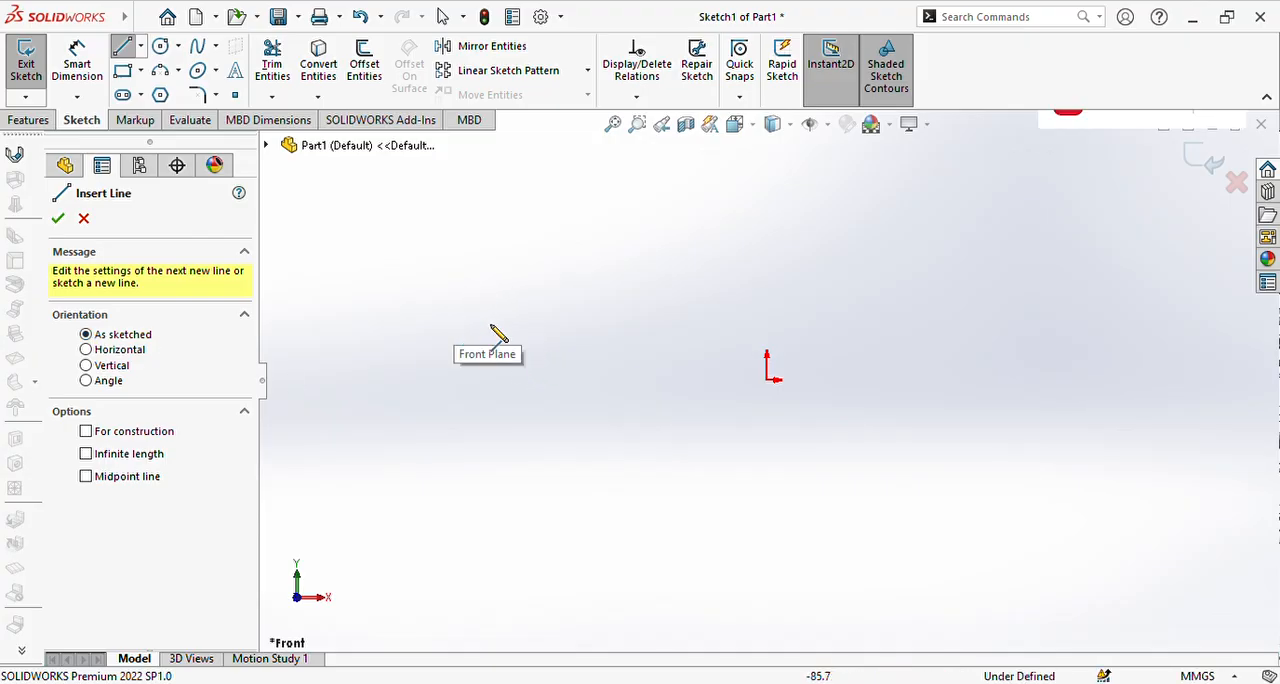
# Step: Sketch a slightly slanted line beyond the origin's upper-left side and add a Horizontal relation to it
pyautogui.moveTo(453, 317); pyautogui.dragTo(722, 330)
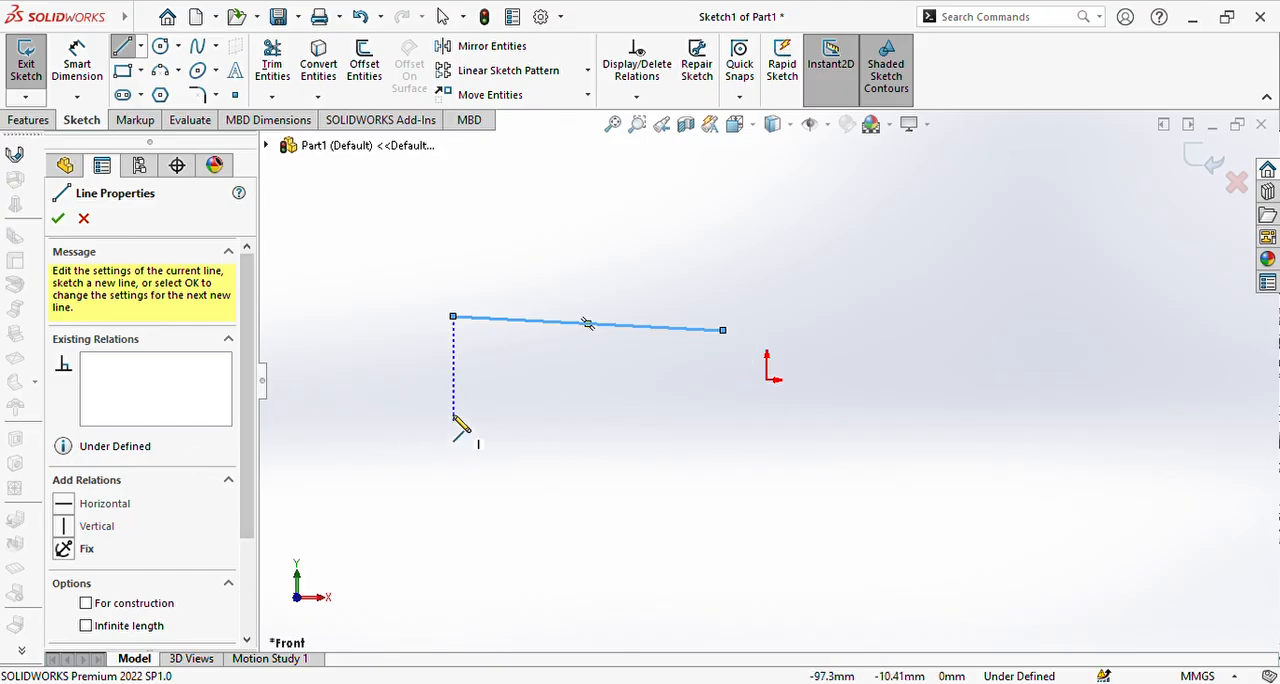
pyautogui.click(63, 505)
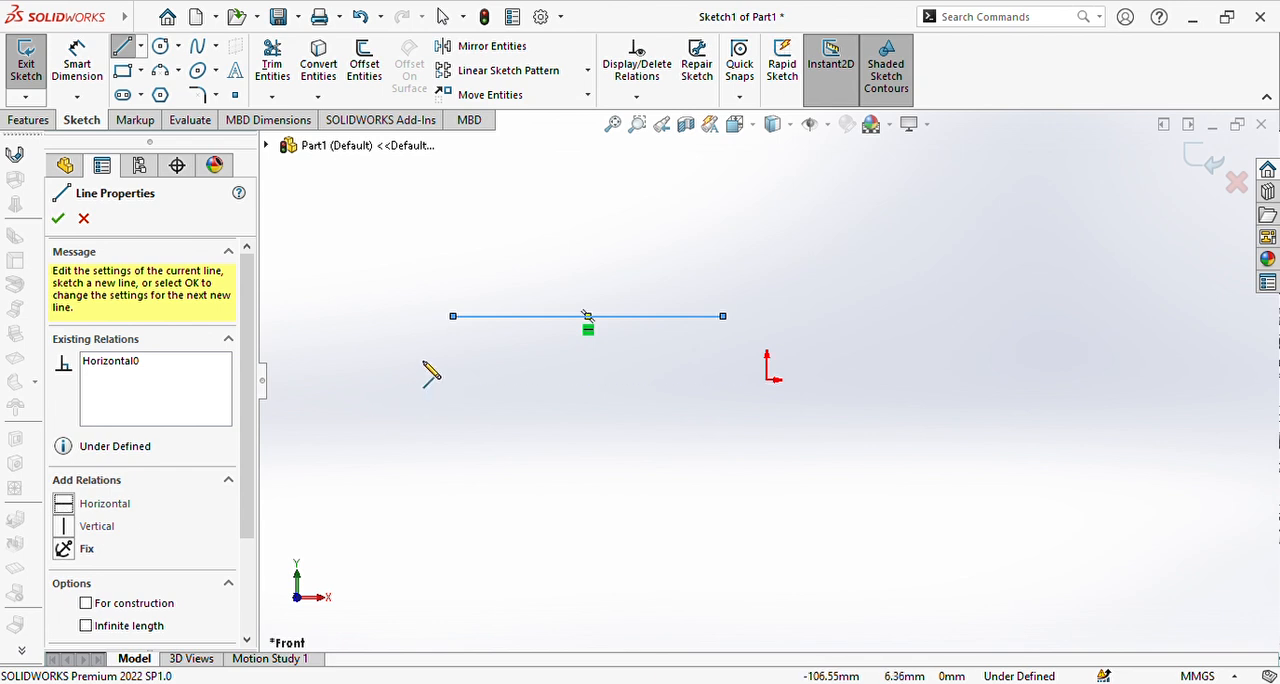
pyautogui.click(84, 220)
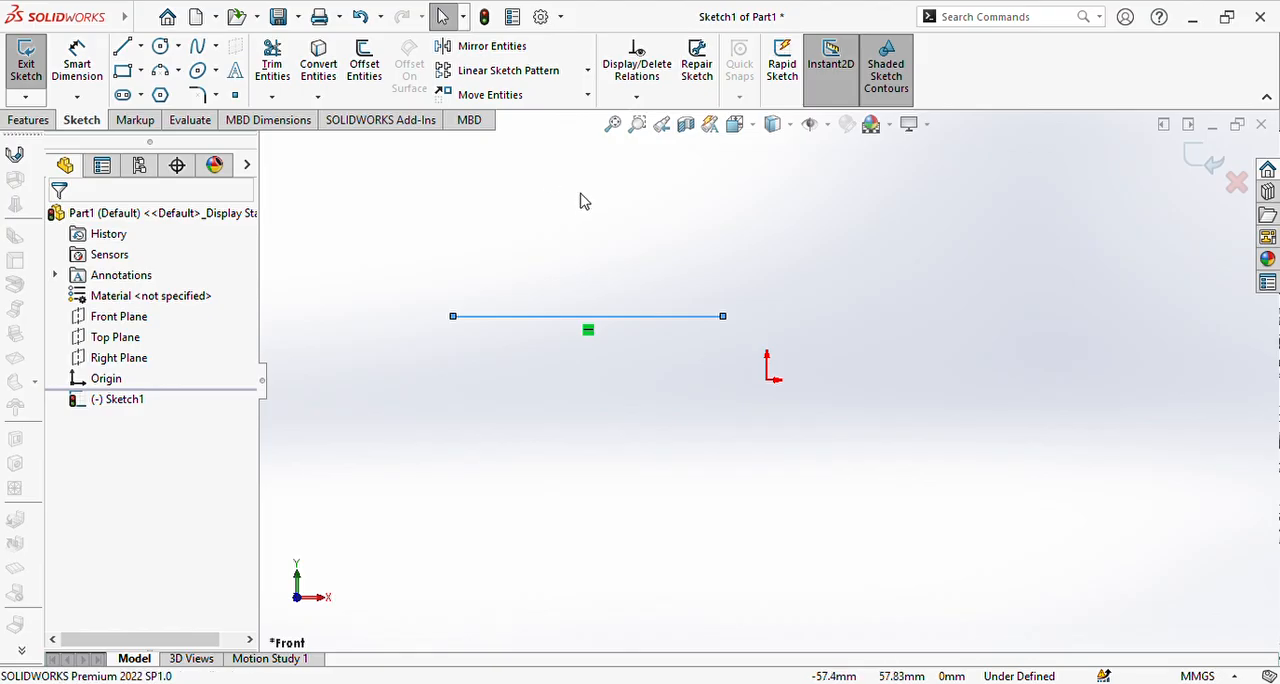
# Step: Undo the Horizontal relation and the sketched line
pyautogui.click(362, 20)
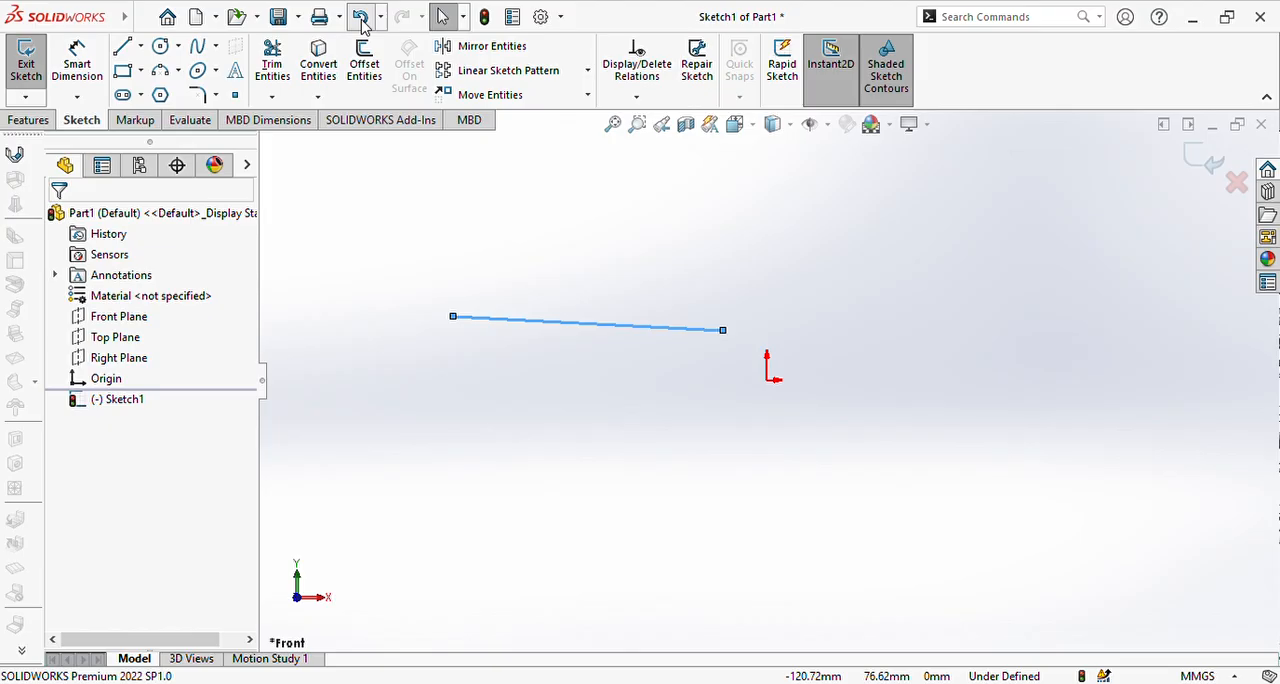
pyautogui.click(362, 18)
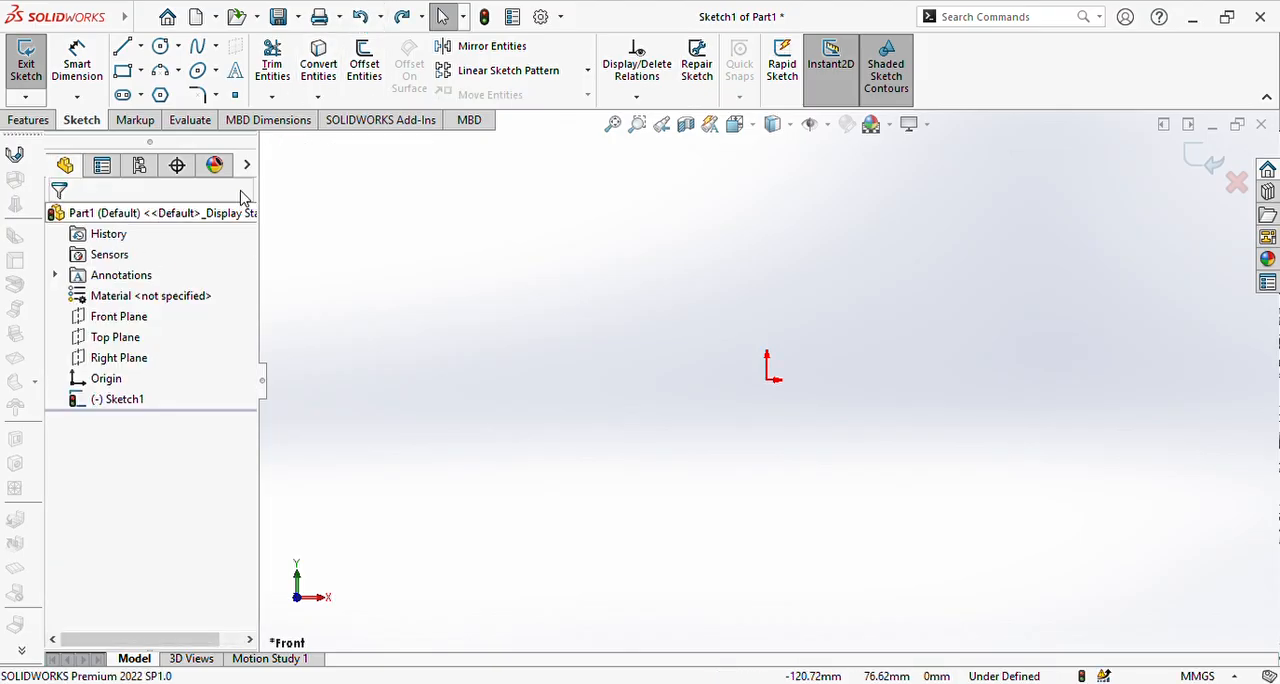
# Step: Sketch a corner rectangle enclosing the origin, about 127 mm wide and 67 mm high
pyautogui.click(122, 70)
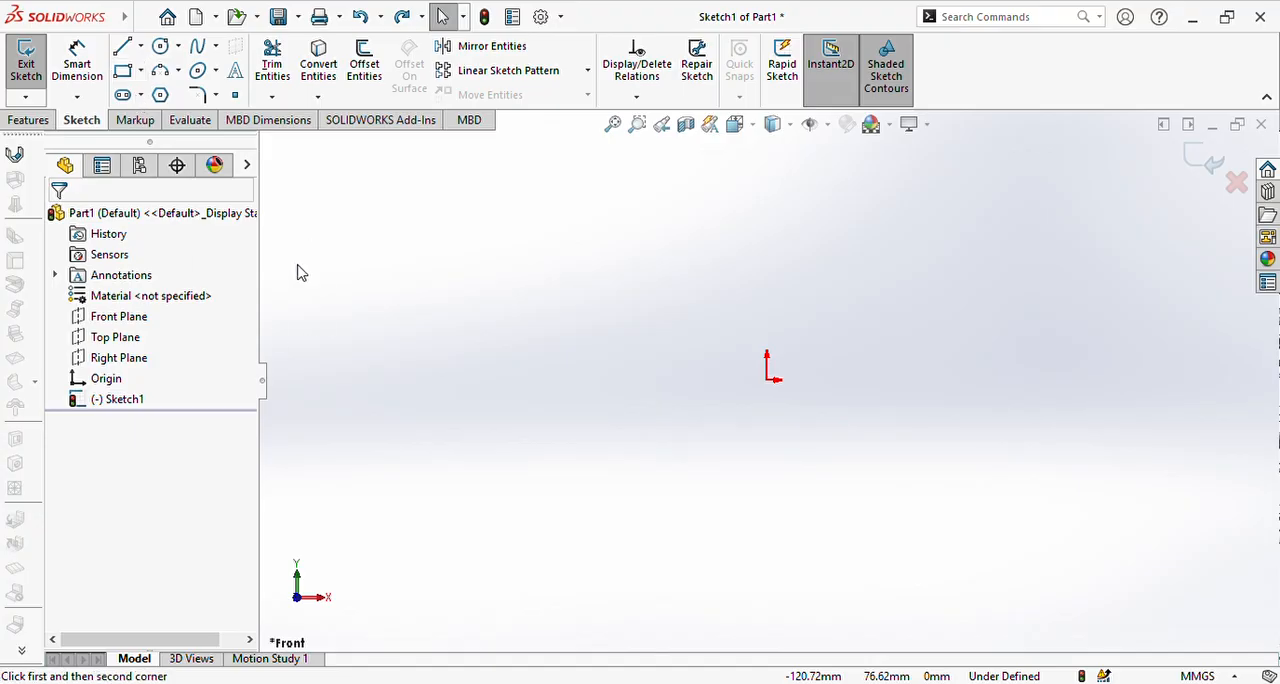
pyautogui.click(488, 243)
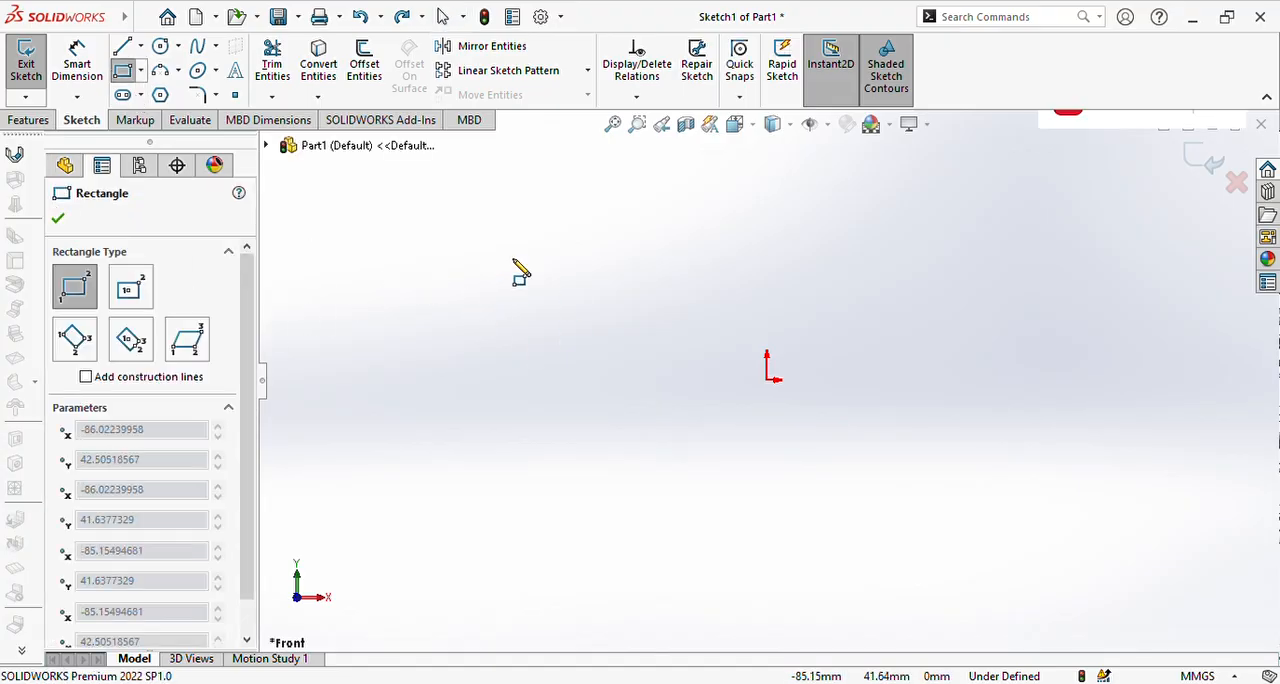
pyautogui.click(901, 459)
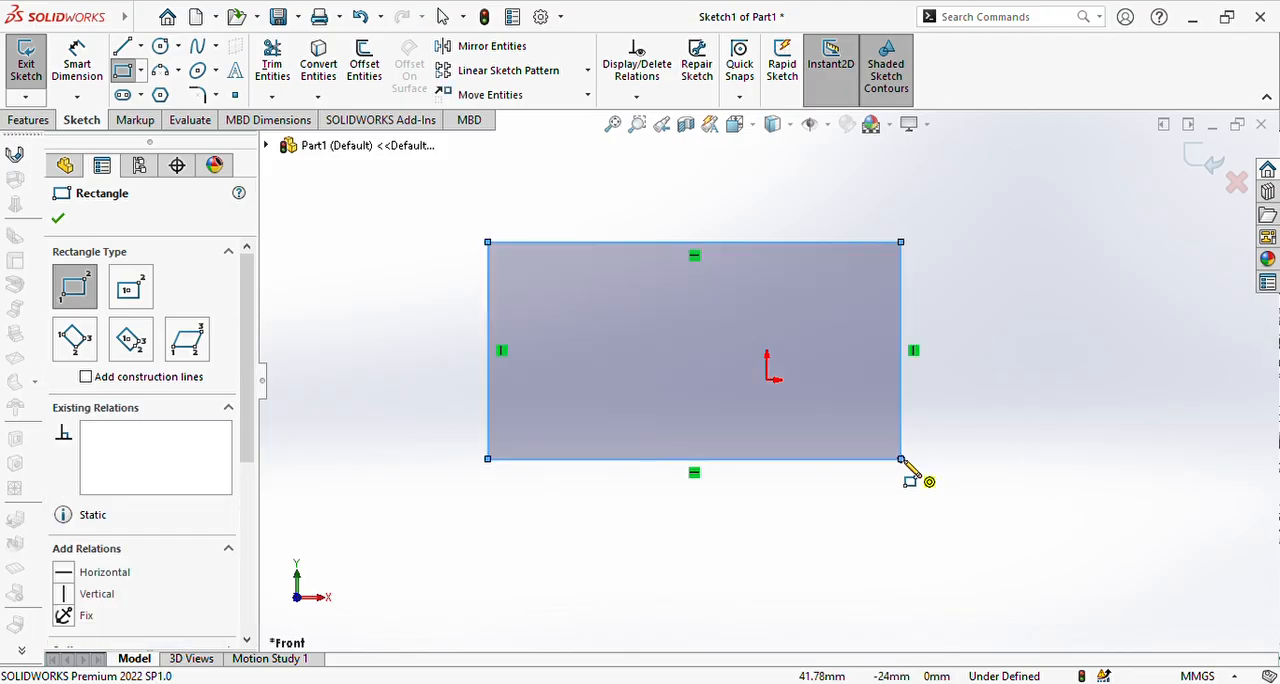
pyautogui.press('Escape')
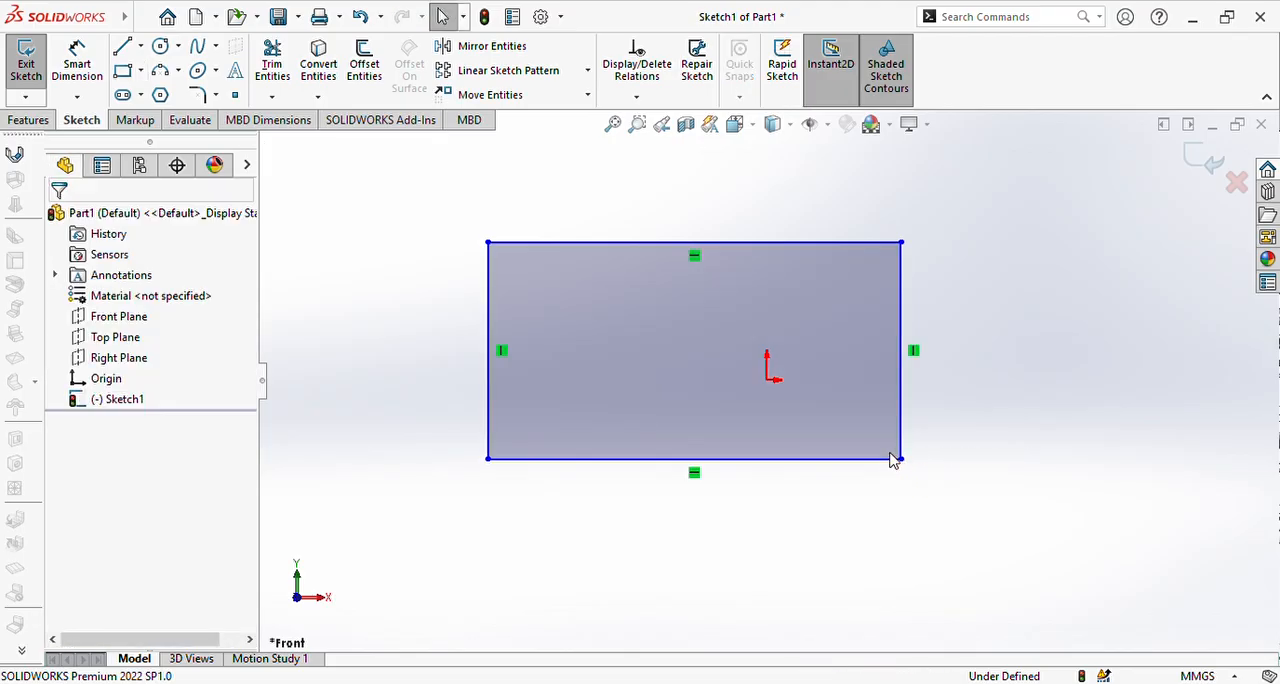
# Step: Dimension the rectangle's right vertical edge and set its length to 50 mm
pyautogui.click(77, 64)
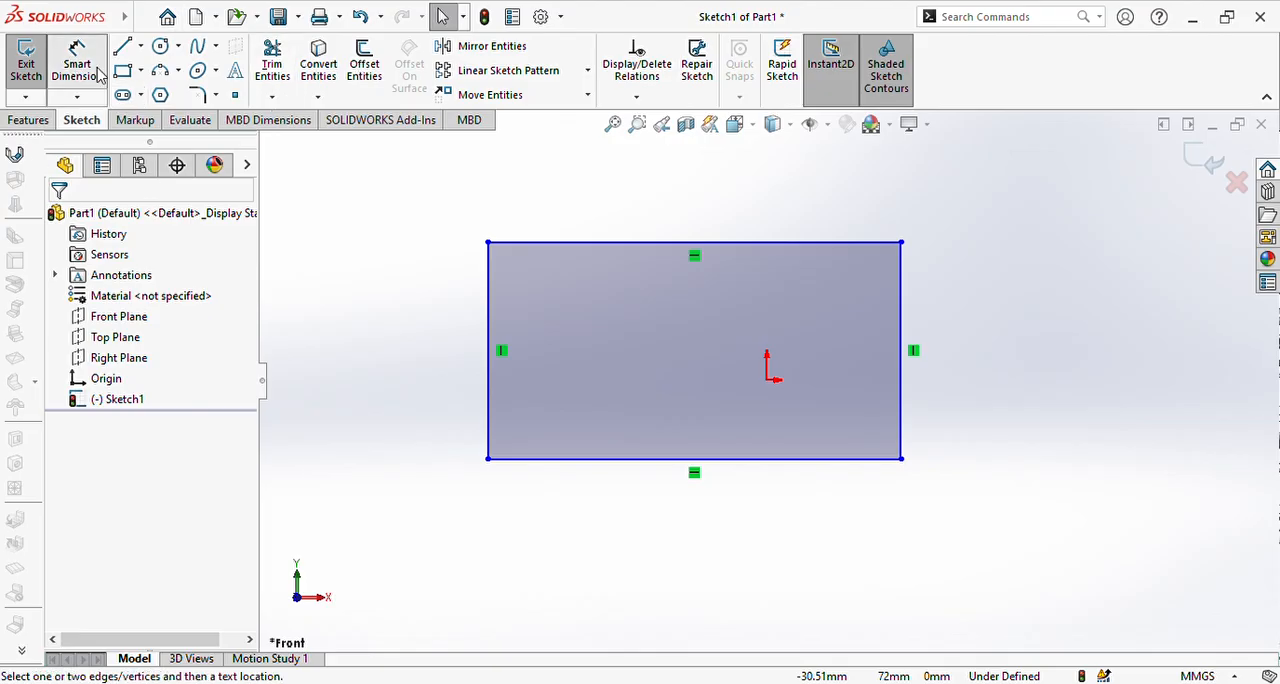
pyautogui.click(904, 350)
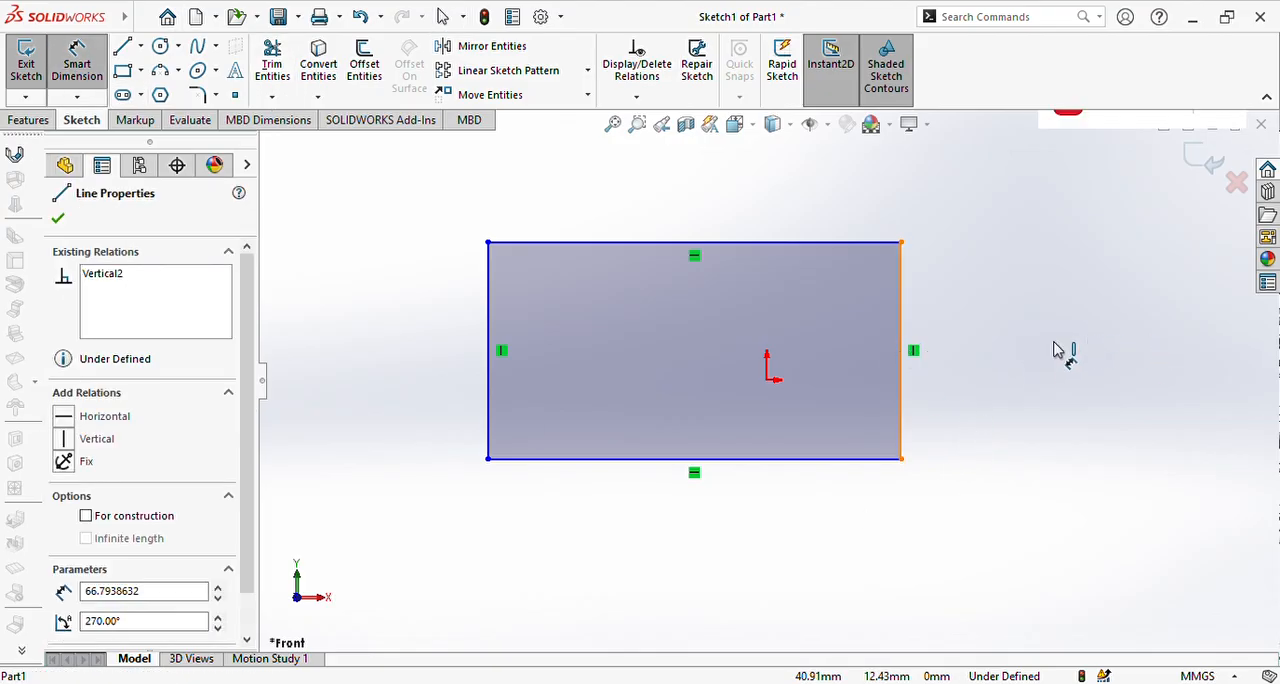
pyautogui.click(948, 355)
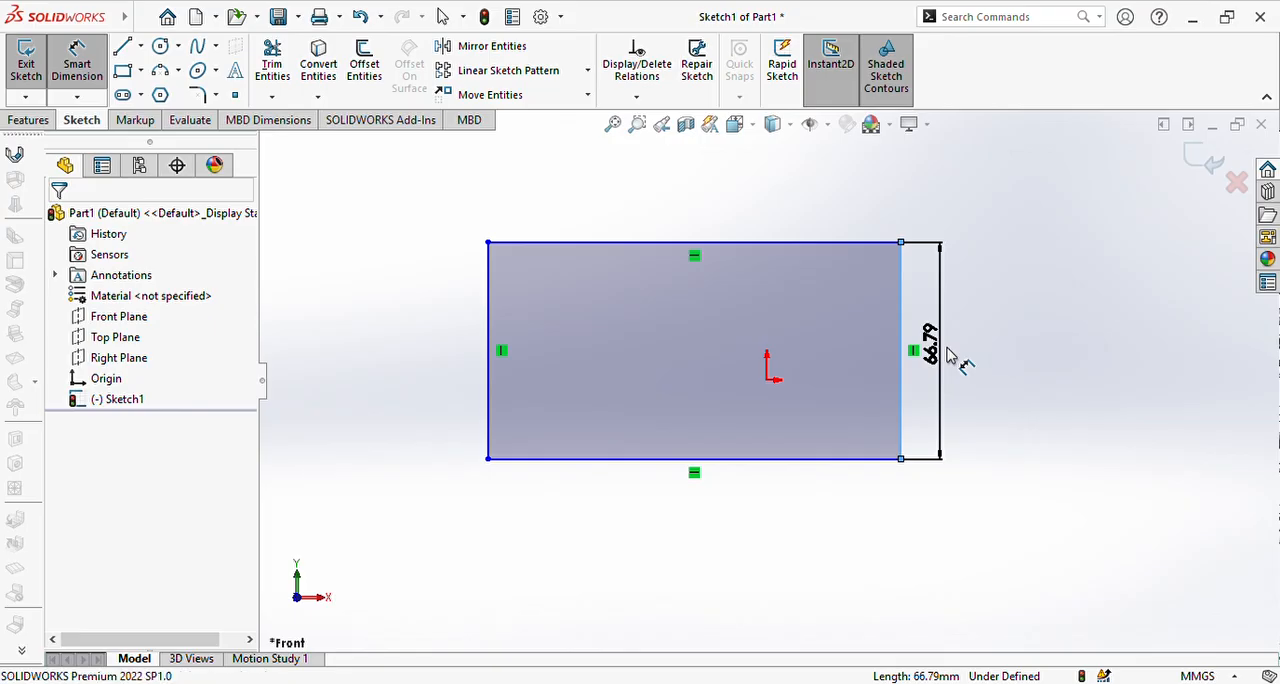
pyautogui.click(948, 355)
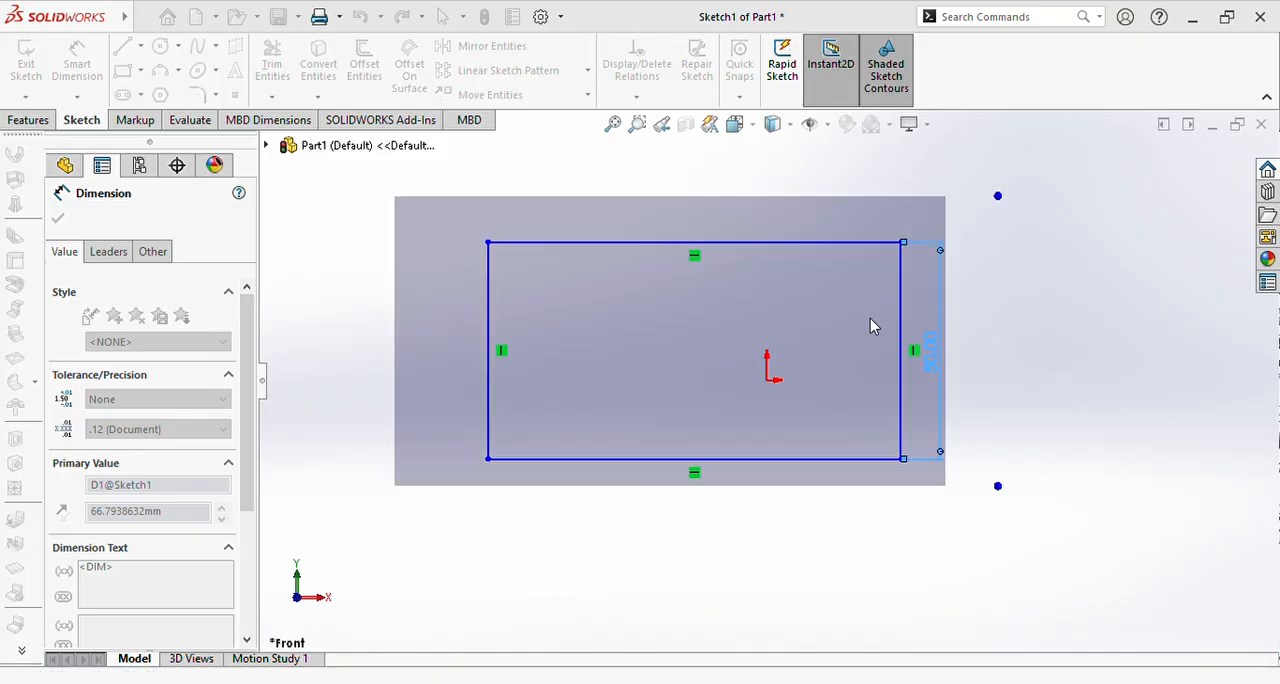
# Step: Dimension the rectangle's bottom edge and set its length to 100 mm
pyautogui.click(760, 470)
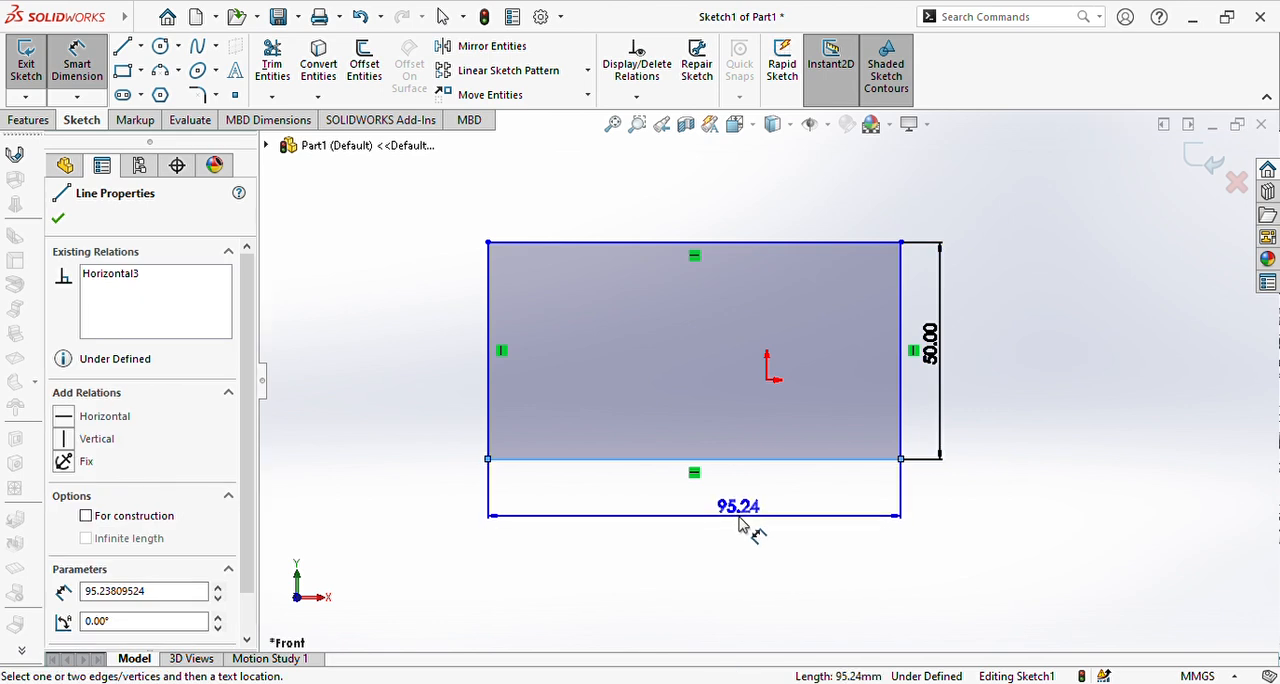
pyautogui.click(739, 518)
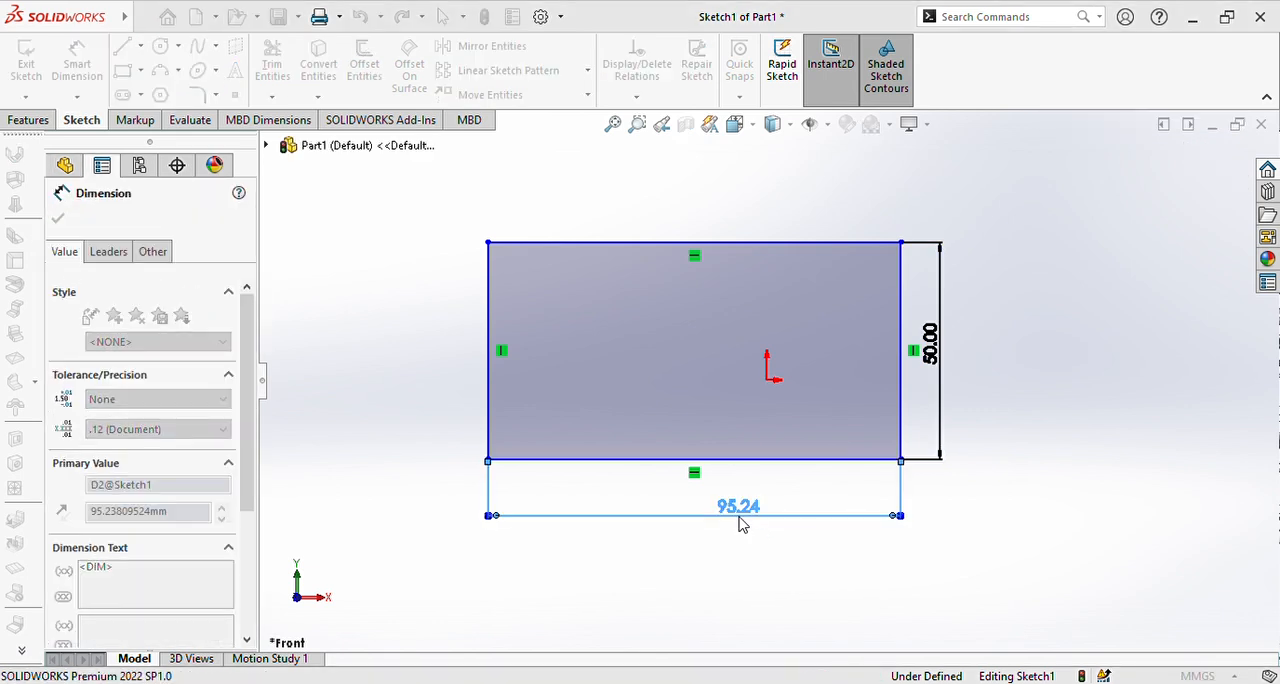
pyautogui.write('100')
pyautogui.press('Return')
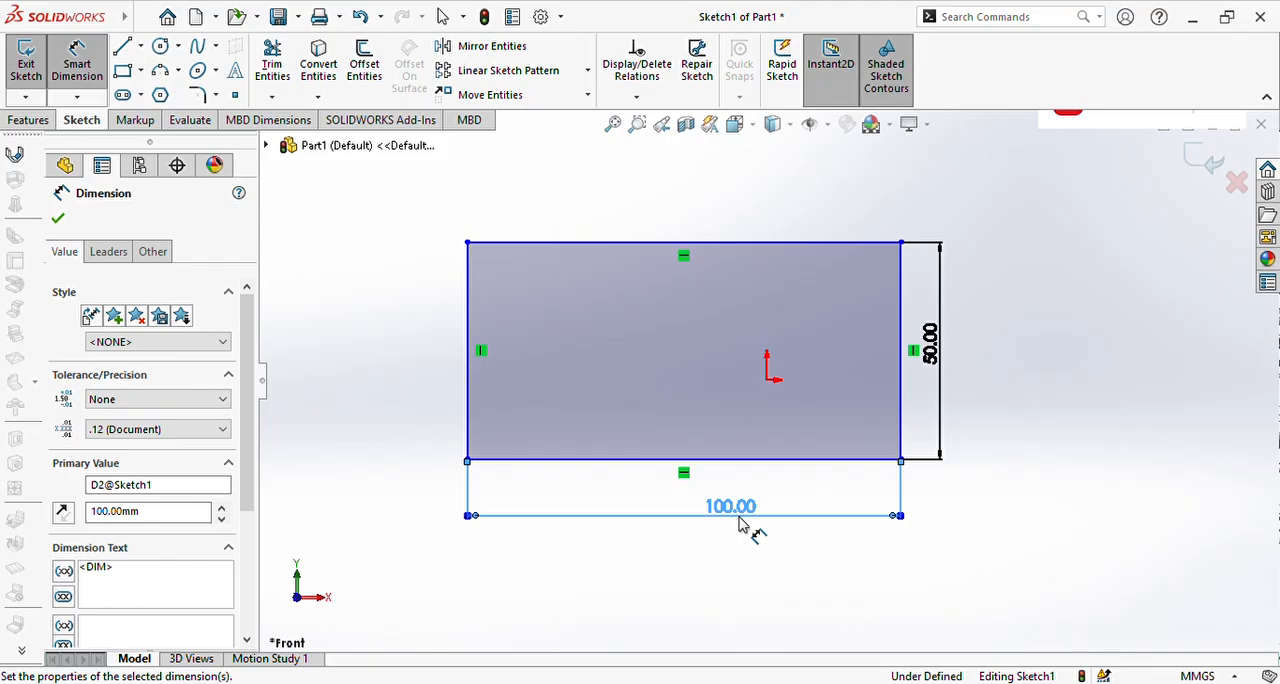
pyautogui.click(58, 218)
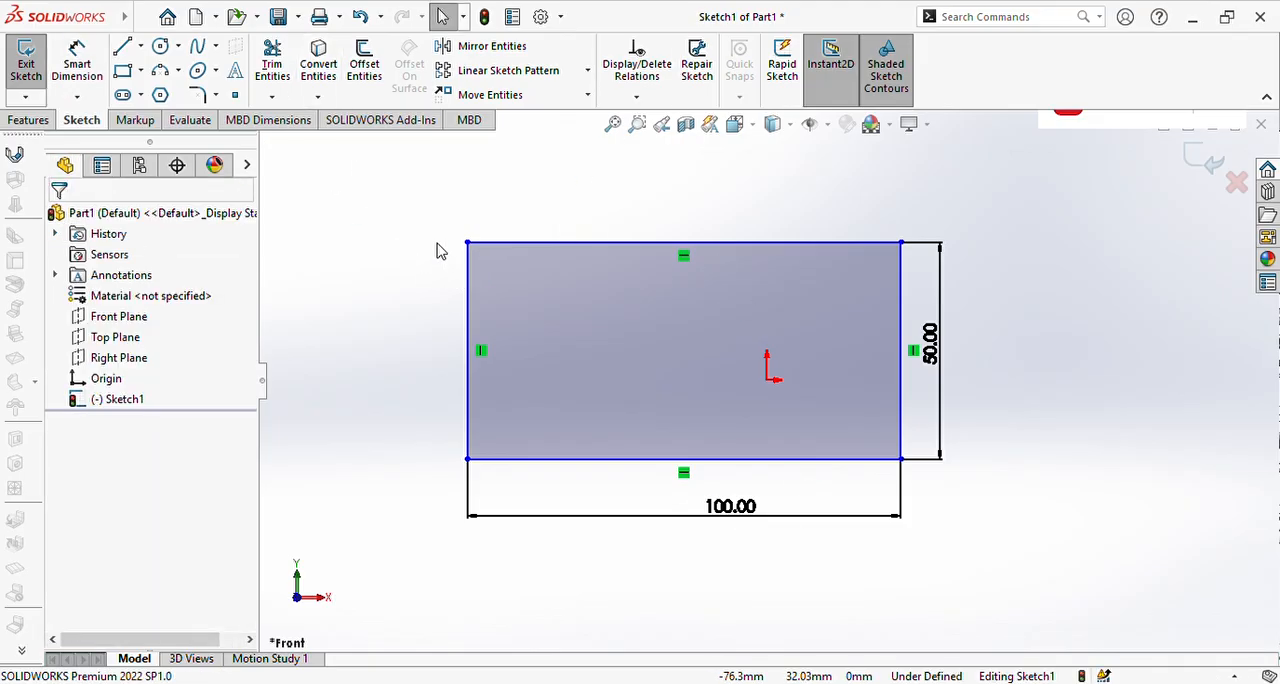
# Step: Orbit the sketch, orient the view normal to the Front Plane, and flip it to face the back
pyautogui.moveTo(437, 249)
pyautogui.mouseDown(button='middle')
pyautogui.moveTo(518, 339)
pyautogui.moveTo(689, 357)
pyautogui.moveTo(794, 406)
pyautogui.moveTo(734, 369)
pyautogui.moveTo(419, 257)
pyautogui.moveTo(700, 329)
pyautogui.moveTo(514, 289)
pyautogui.moveTo(395, 303)
pyautogui.moveTo(403, 266)
pyautogui.moveTo(602, 306)
pyautogui.moveTo(480, 320)
pyautogui.mouseUp(button='middle')
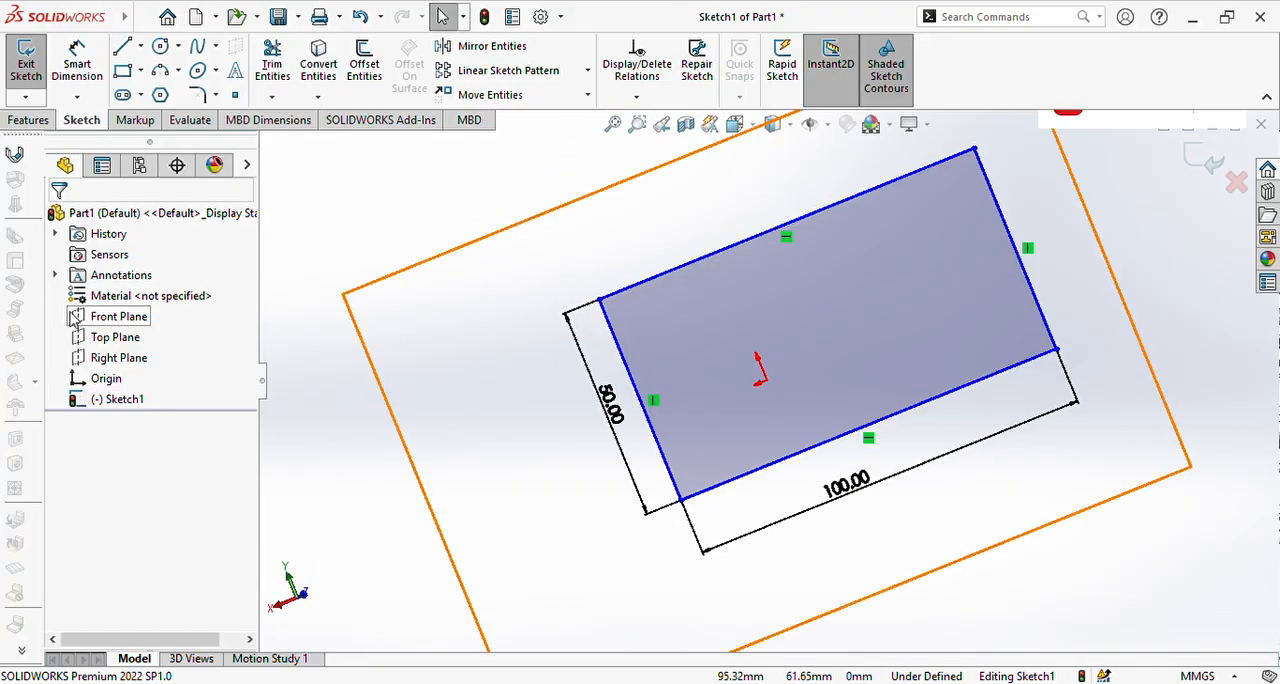
pyautogui.click(163, 318)
pyautogui.click(177, 290)
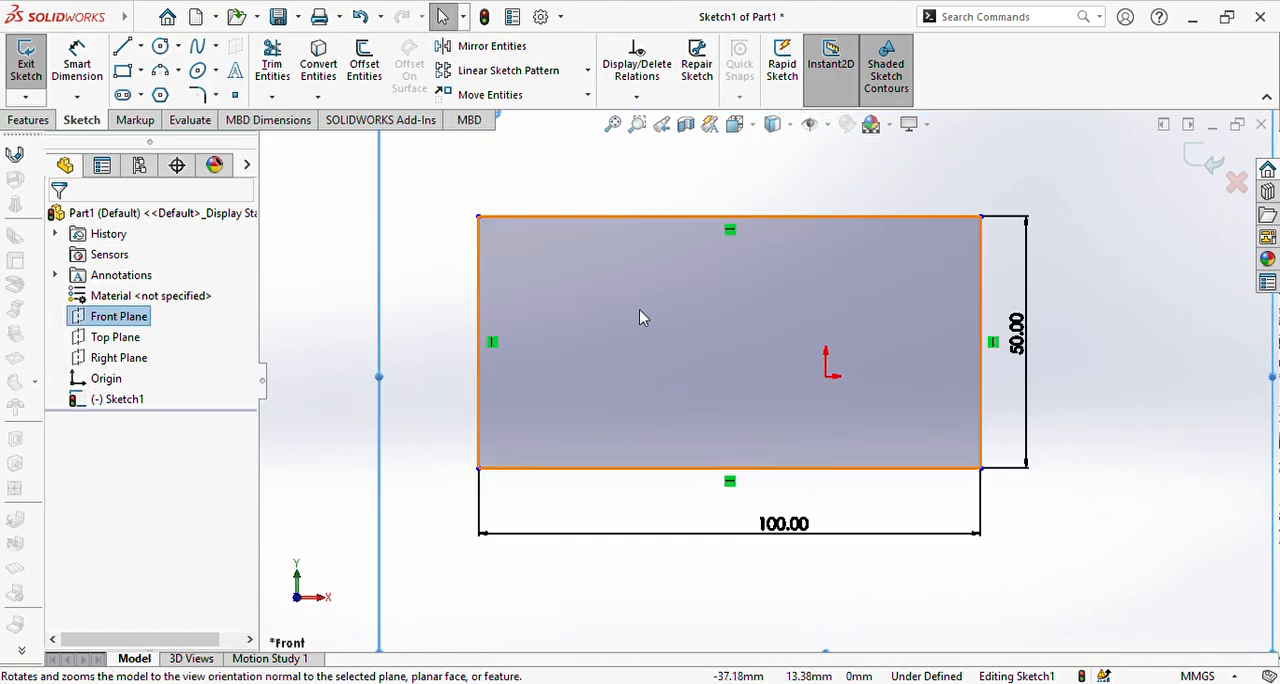
pyautogui.click(183, 290)
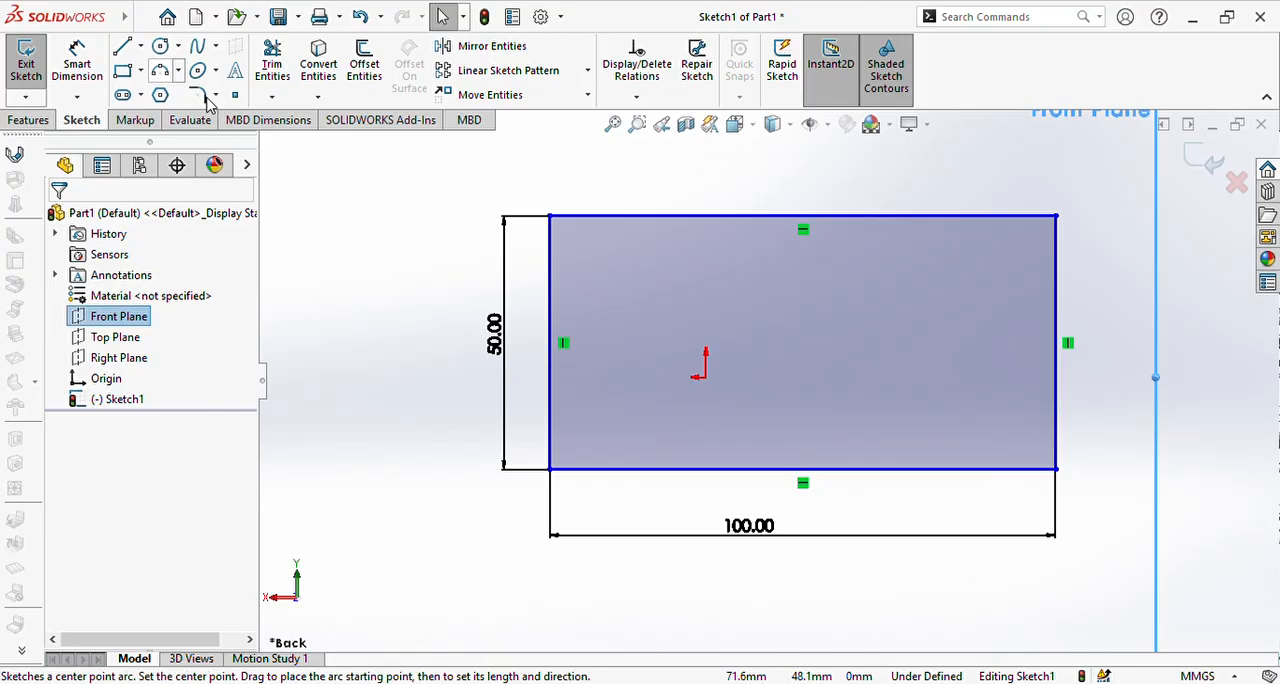
pyautogui.click(309, 195)
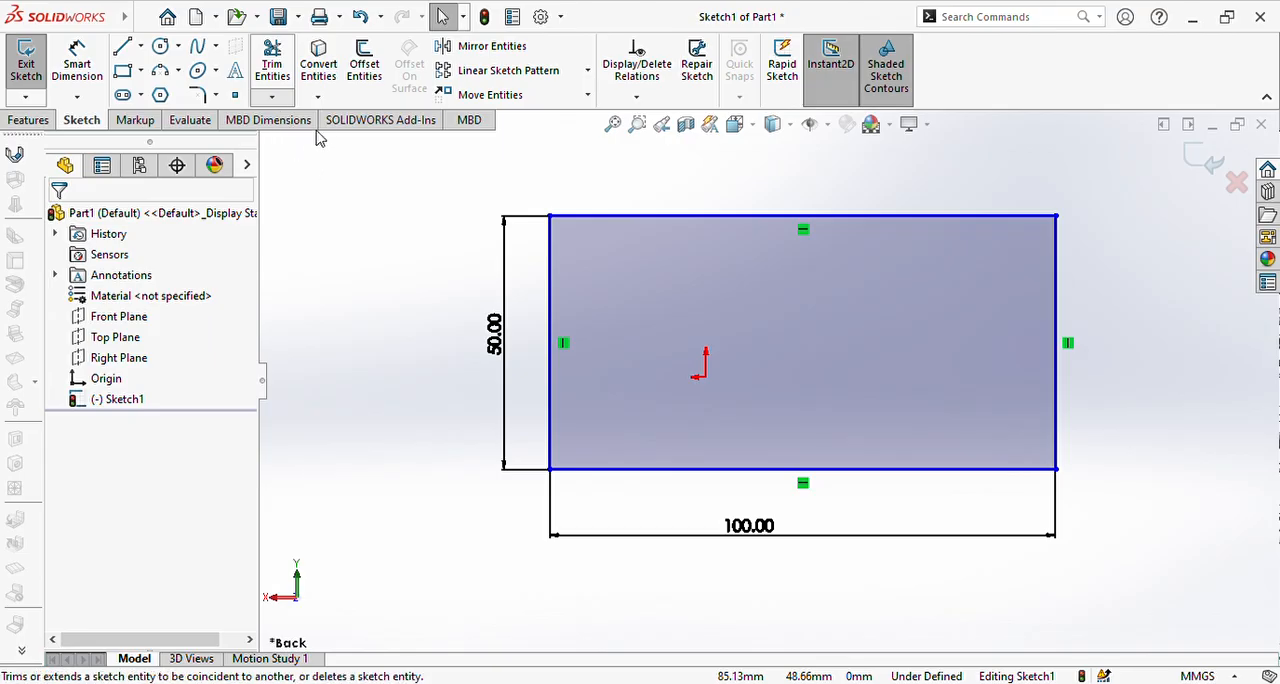
# Step: Remove the rectangle's top edge with the Power trim option of Trim Entities
pyautogui.click(272, 63)
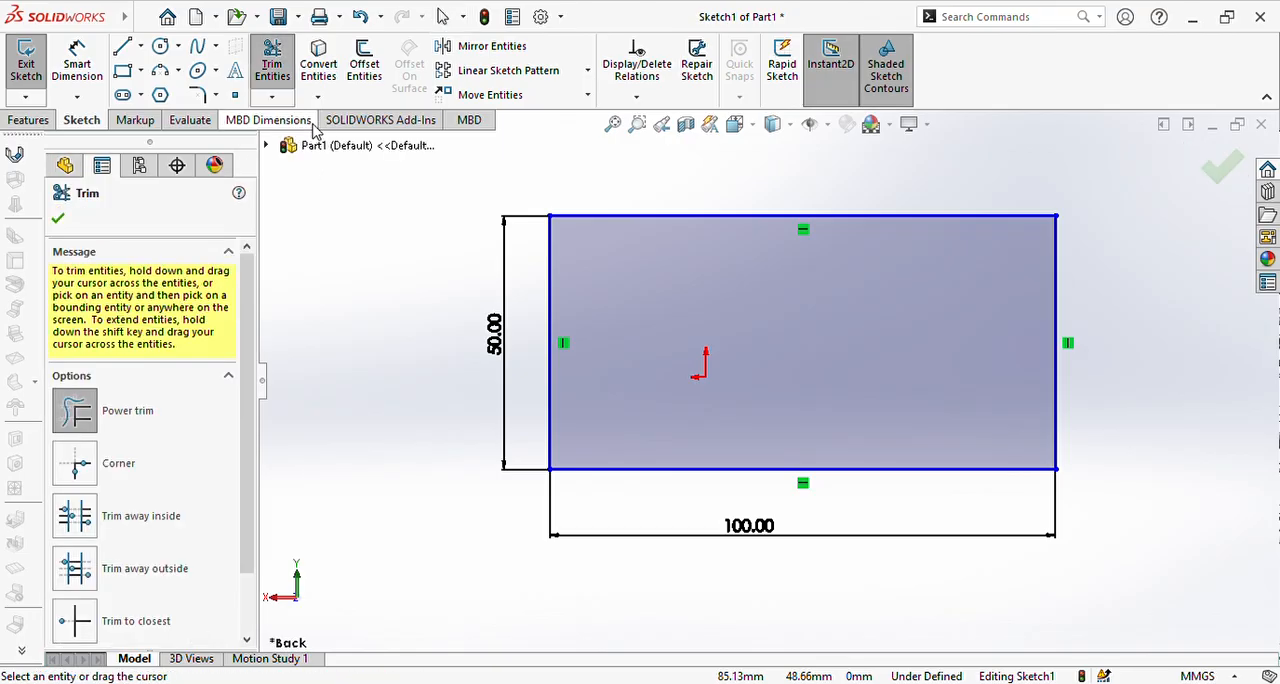
pyautogui.scroll(-1, 171, 417)
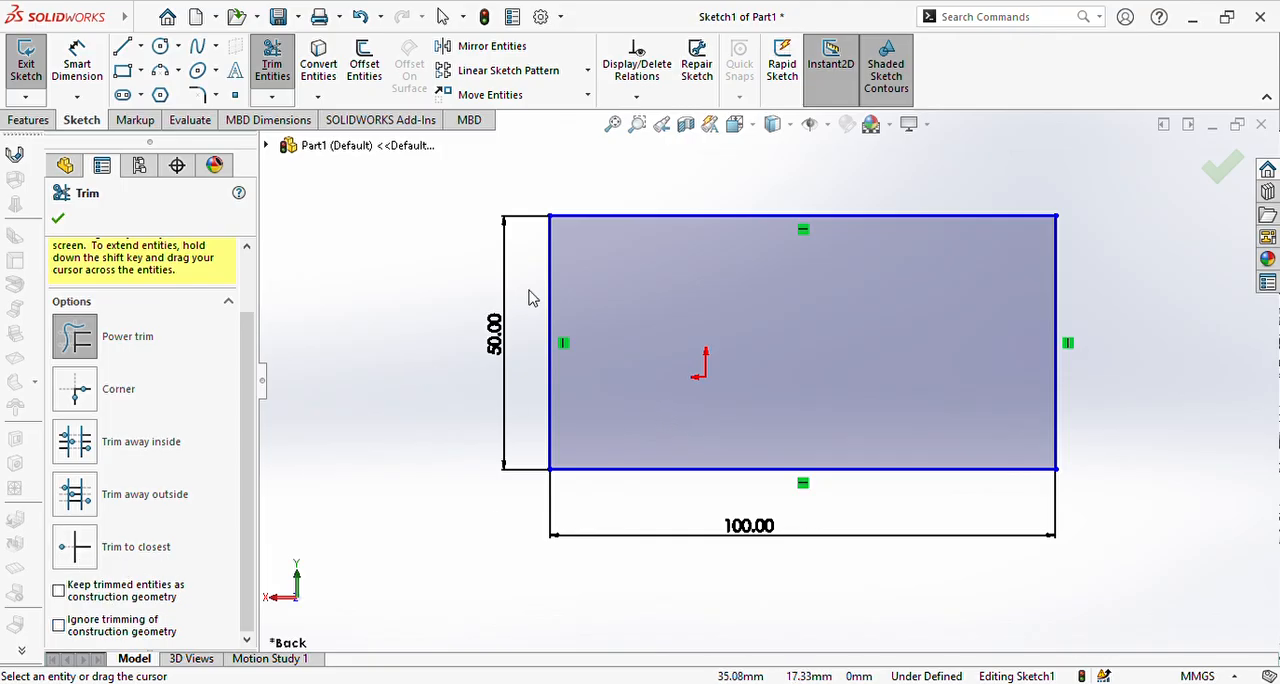
pyautogui.scroll(-2, 529, 294)
pyautogui.scroll(-2, 853, 316)
pyautogui.scroll(2, 749, 257)
pyautogui.scroll(-3, 745, 252)
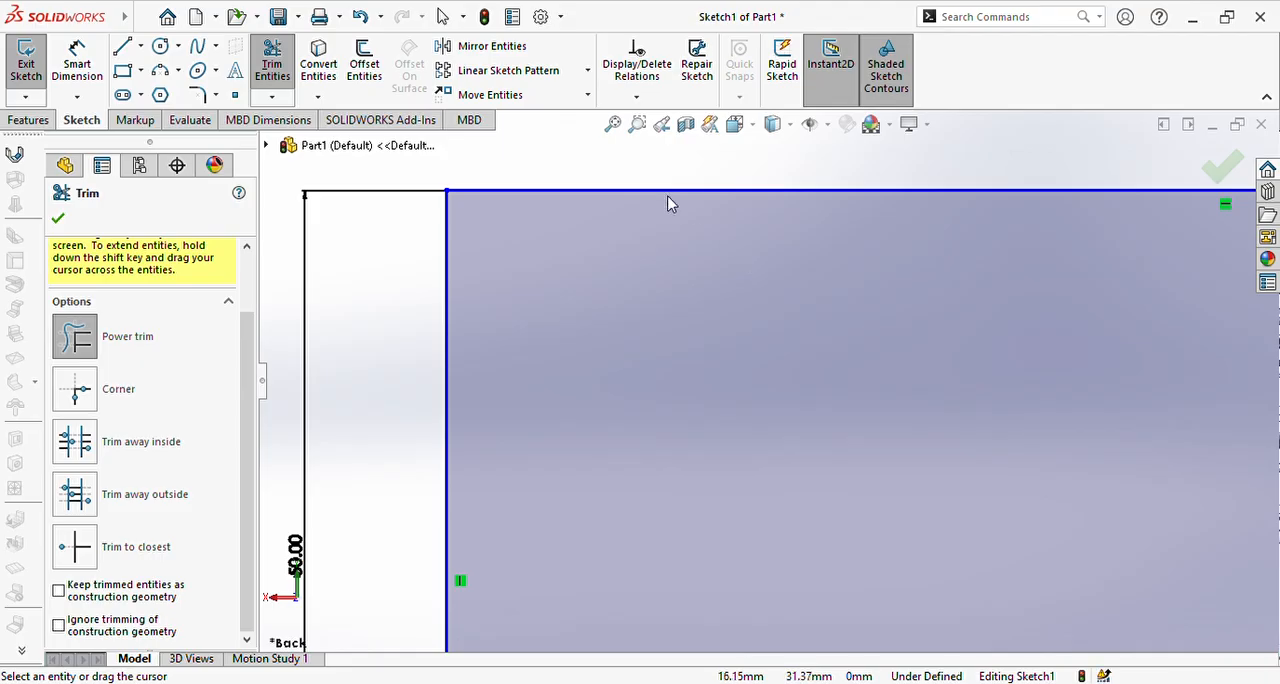
pyautogui.scroll(-2, 624, 215)
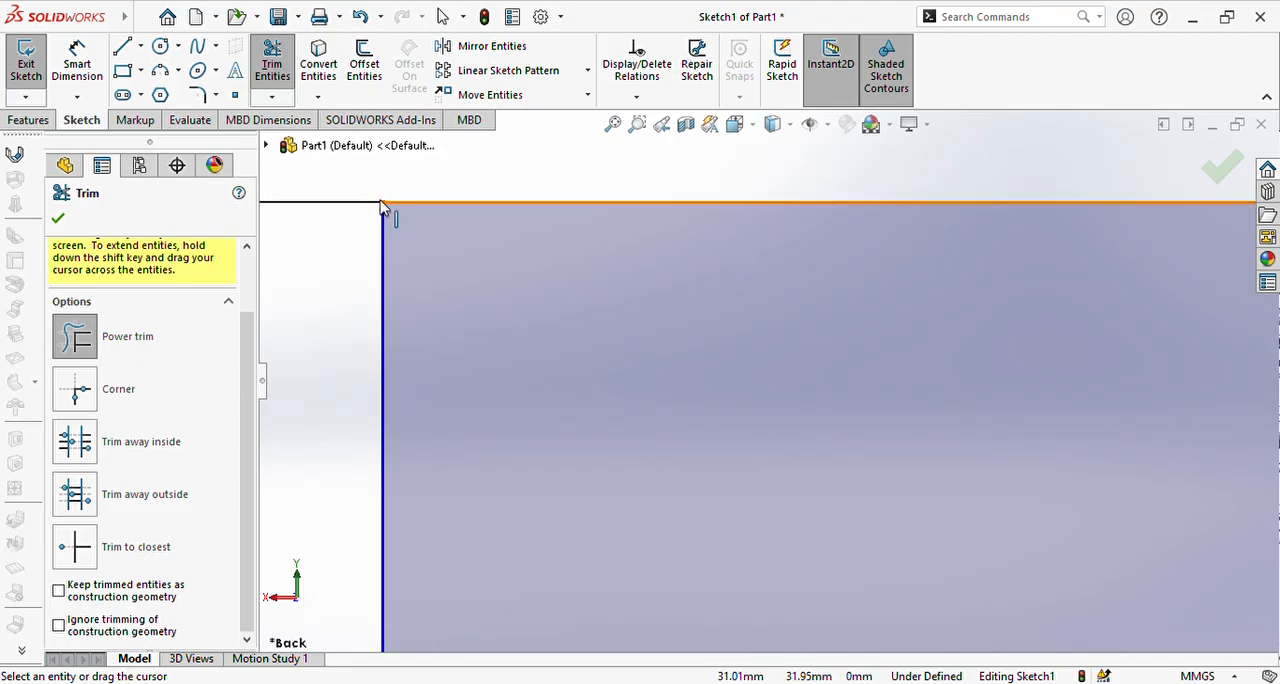
pyautogui.click(78, 548)
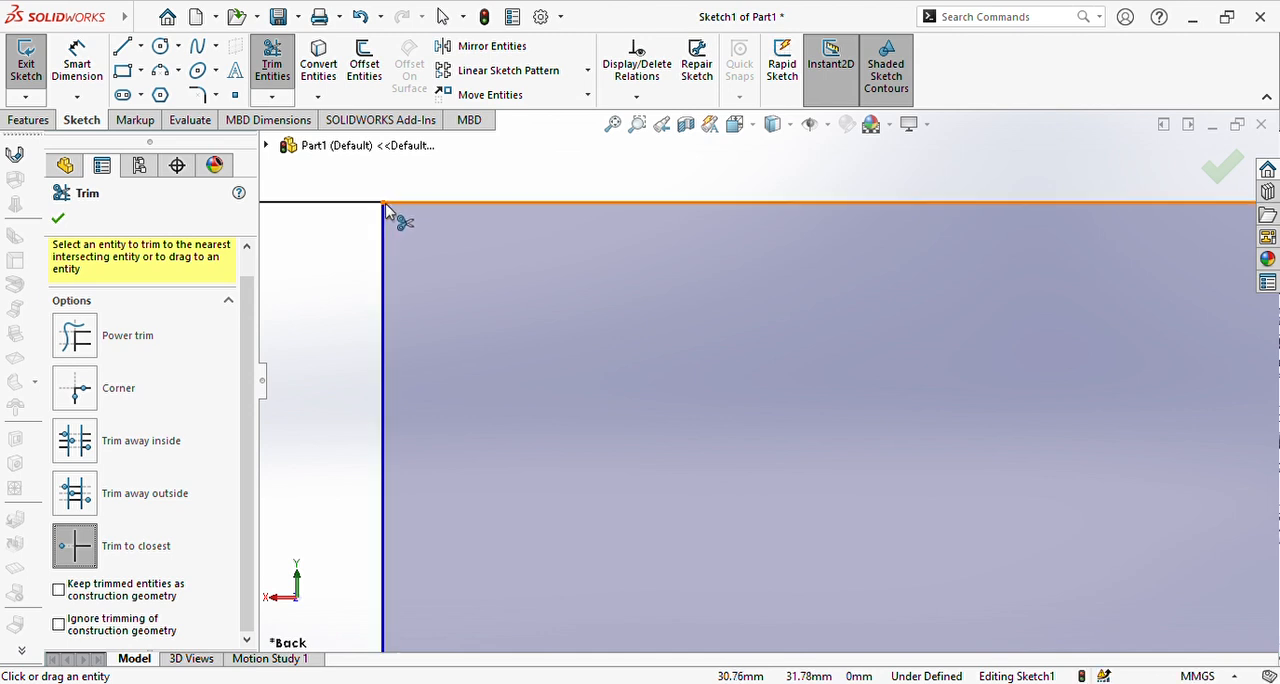
pyautogui.click(75, 336)
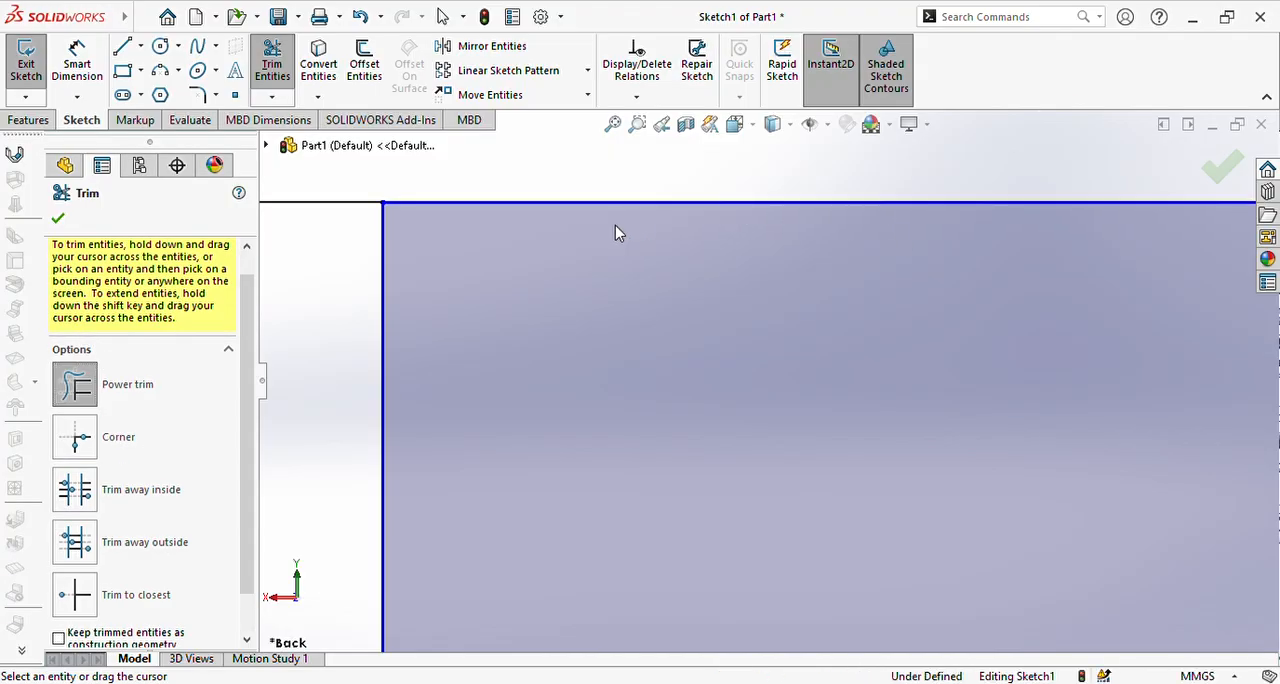
pyautogui.moveTo(618, 225); pyautogui.dragTo(628, 171)
# Step: Power trim away the rectangle's two vertical sides and its bottom edge
pyautogui.scroll(1, 564, 249)
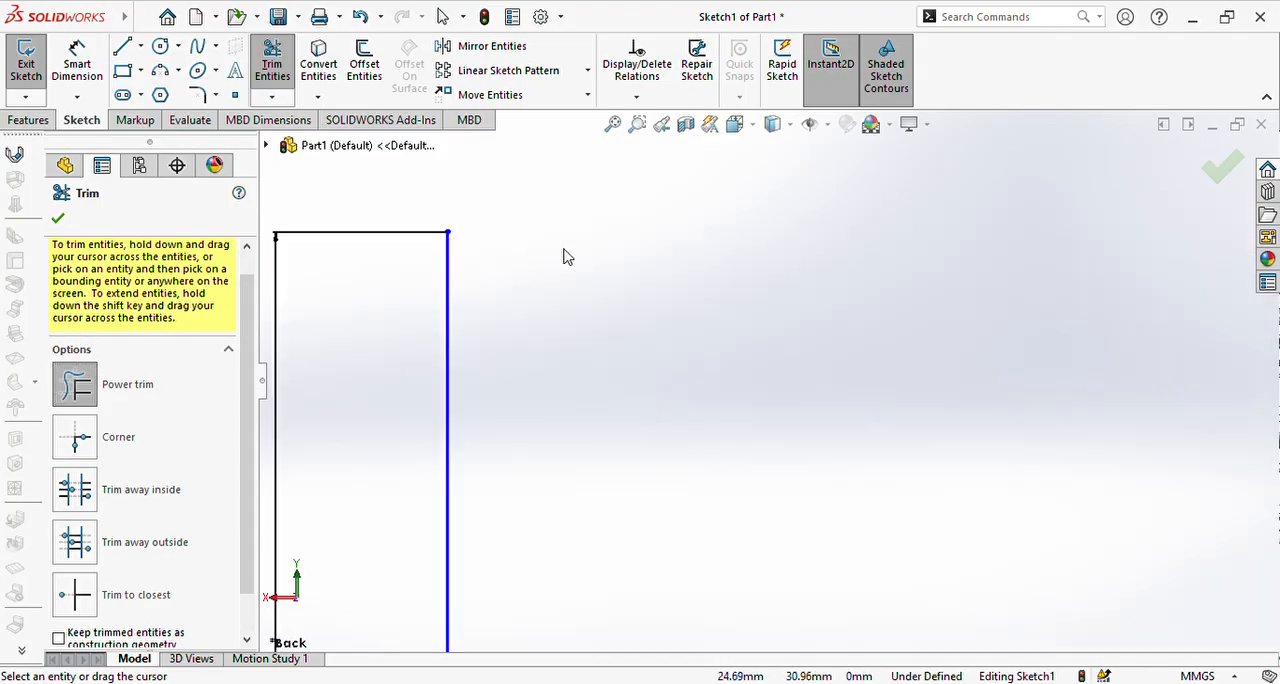
pyautogui.scroll(4, 564, 257)
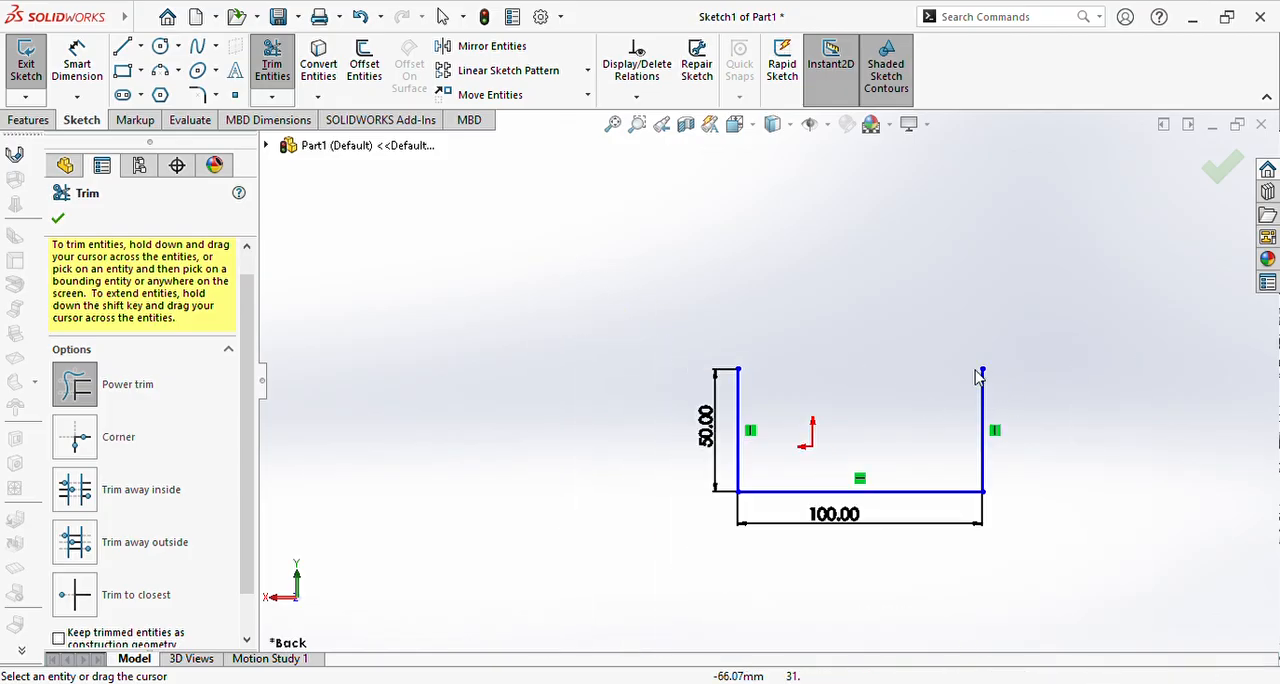
pyautogui.scroll(-2, 978, 375)
pyautogui.moveTo(689, 411); pyautogui.dragTo(598, 447)
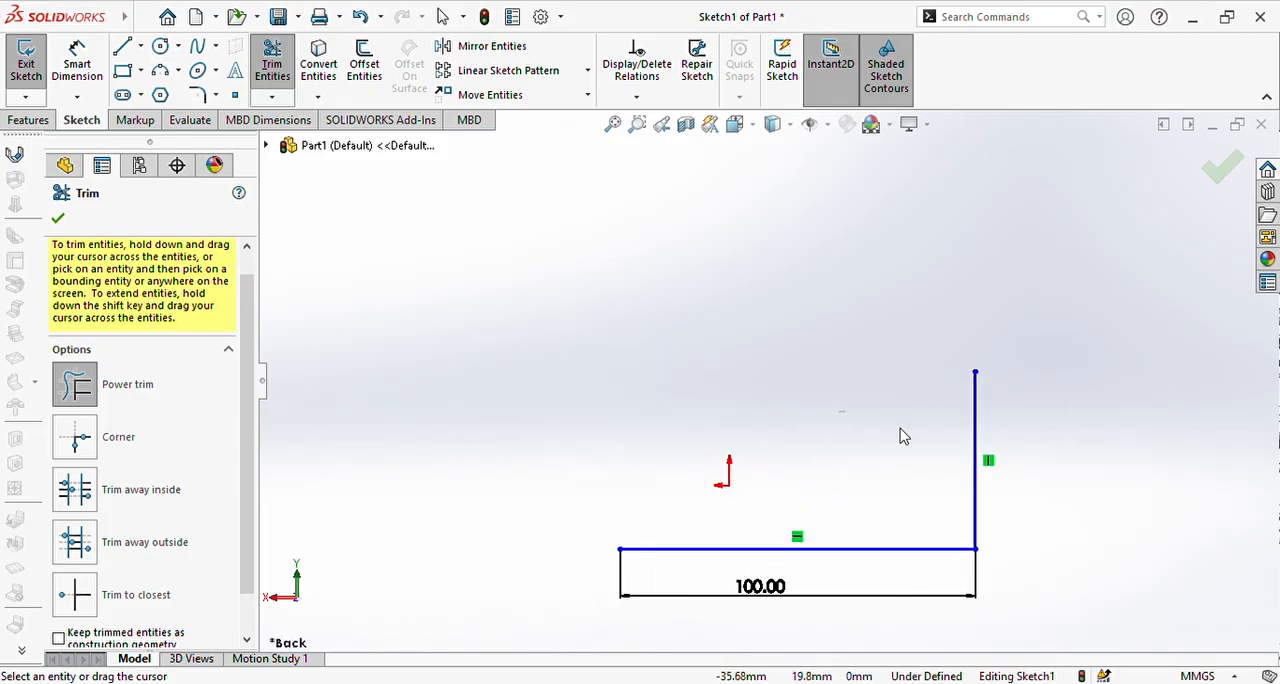
pyautogui.moveTo(900, 436); pyautogui.dragTo(1045, 450)
pyautogui.moveTo(831, 400); pyautogui.dragTo(838, 572)
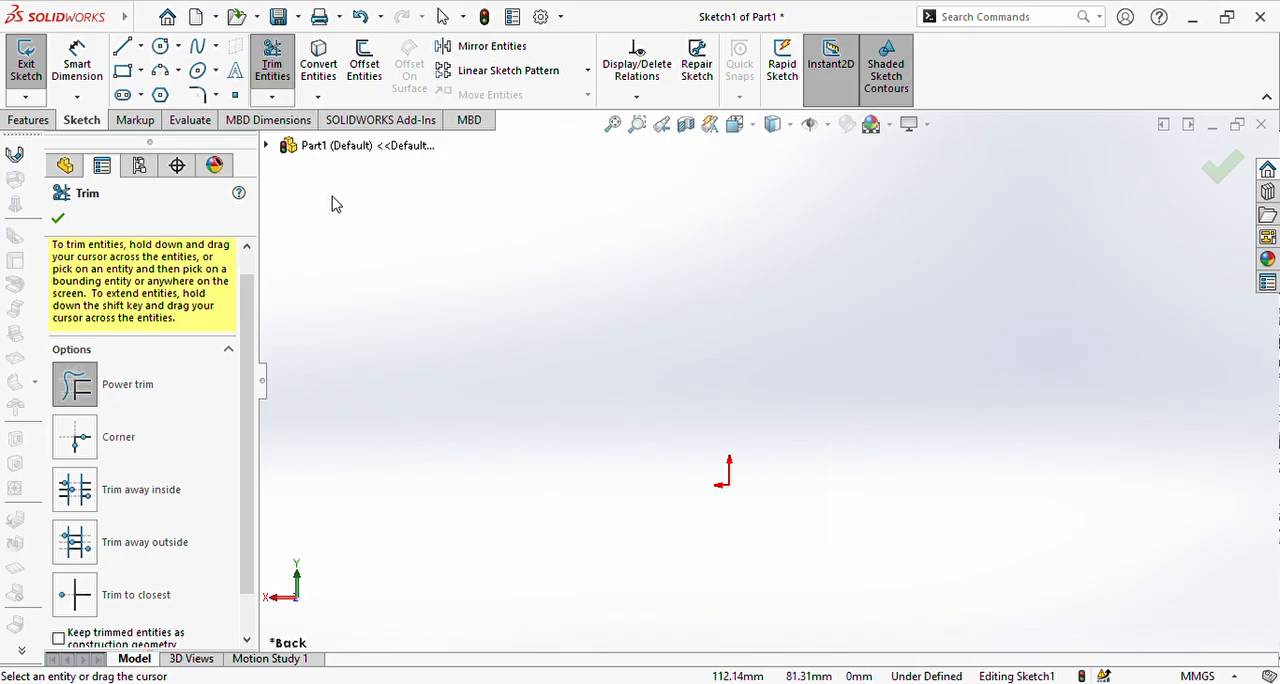
# Step: Switch the trim type to Corner and close the Trim tool
pyautogui.moveTo(532, 237)
pyautogui.mouseDown()
pyautogui.moveTo(934, 247)
pyautogui.moveTo(735, 313)
pyautogui.mouseUp()
pyautogui.moveTo(457, 266)
pyautogui.mouseDown()
pyautogui.moveTo(481, 285)
pyautogui.moveTo(791, 242)
pyautogui.mouseUp()
pyautogui.moveTo(743, 346); pyautogui.dragTo(967, 340)
pyautogui.click(75, 437)
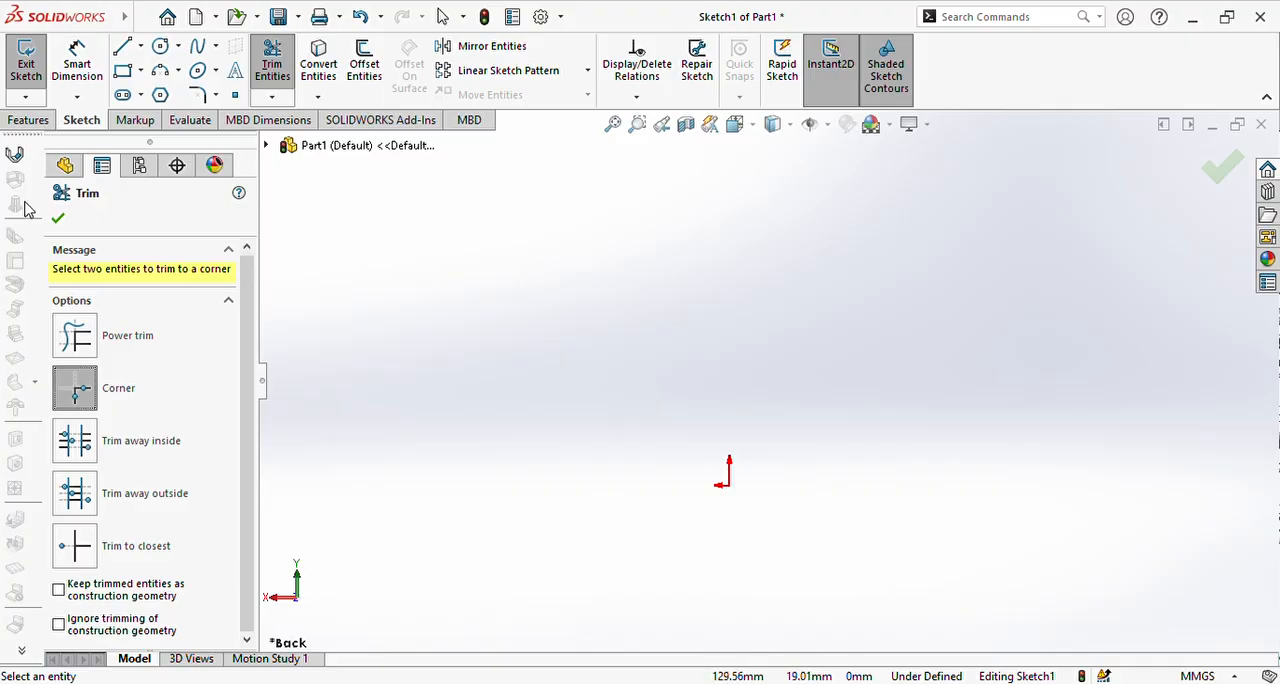
pyautogui.click(58, 218)
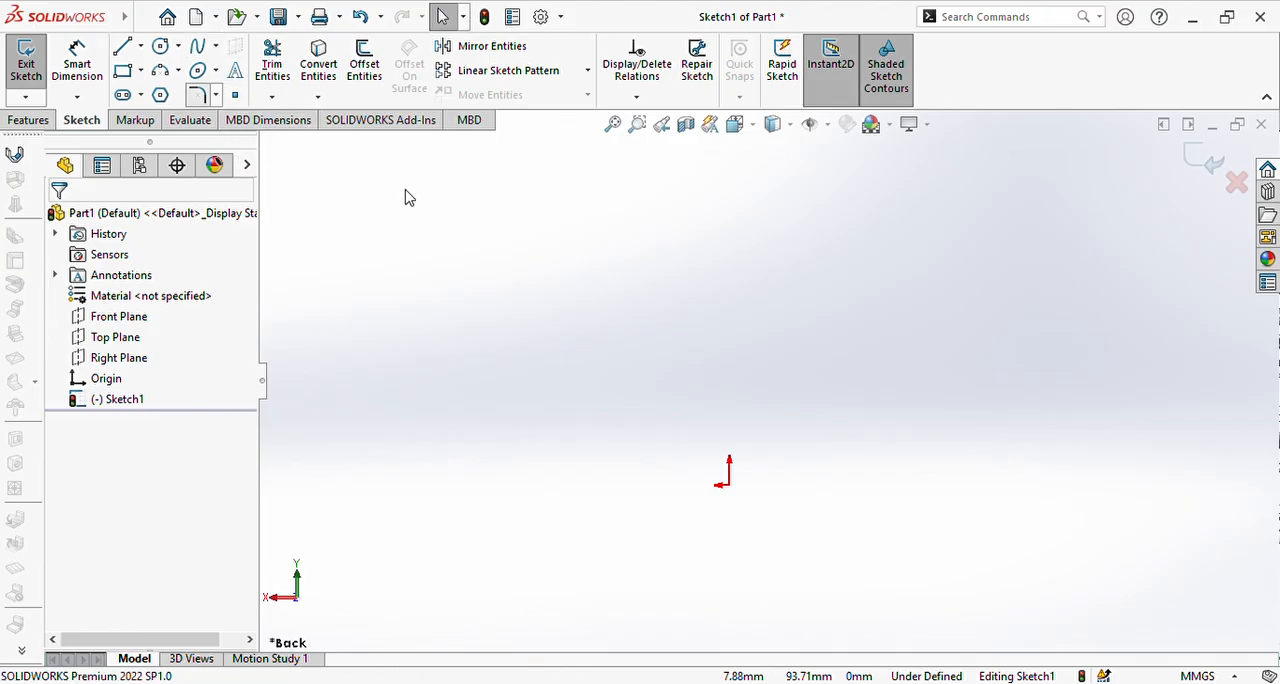
# Step: Sketch a corner rectangle about 154 mm wide and 86 mm high around the origin
pyautogui.click(123, 71)
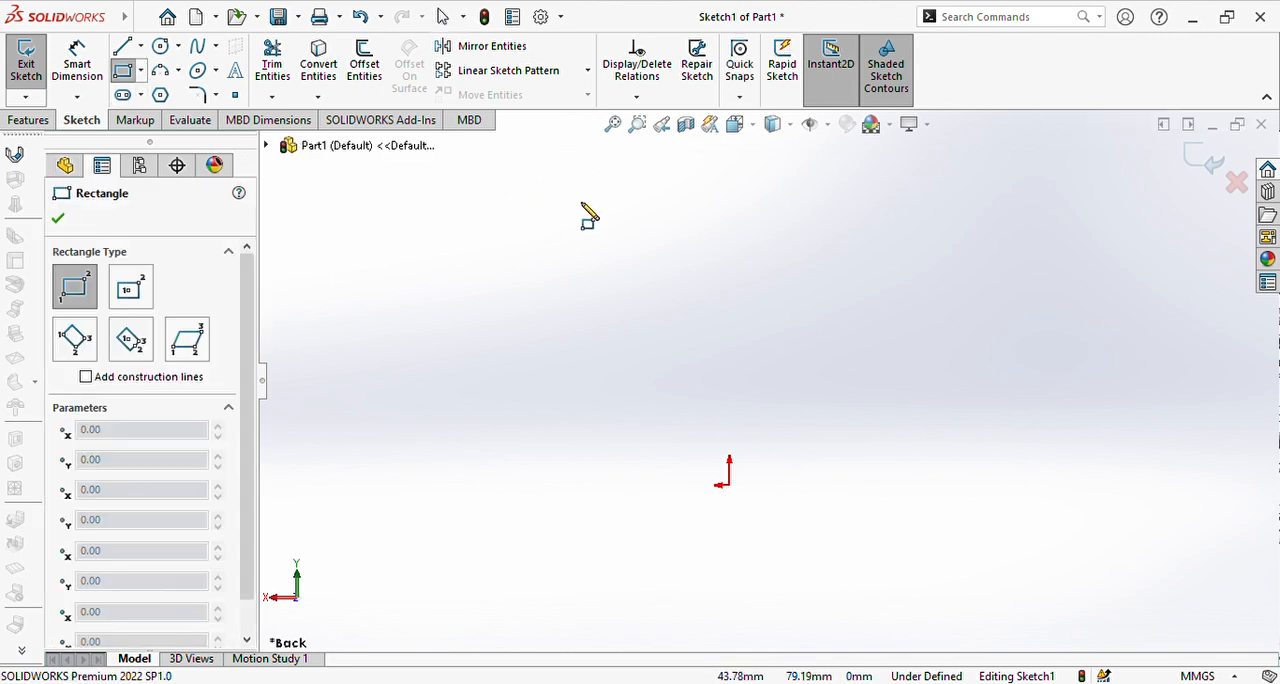
pyautogui.click(462, 219)
pyautogui.click(1010, 523)
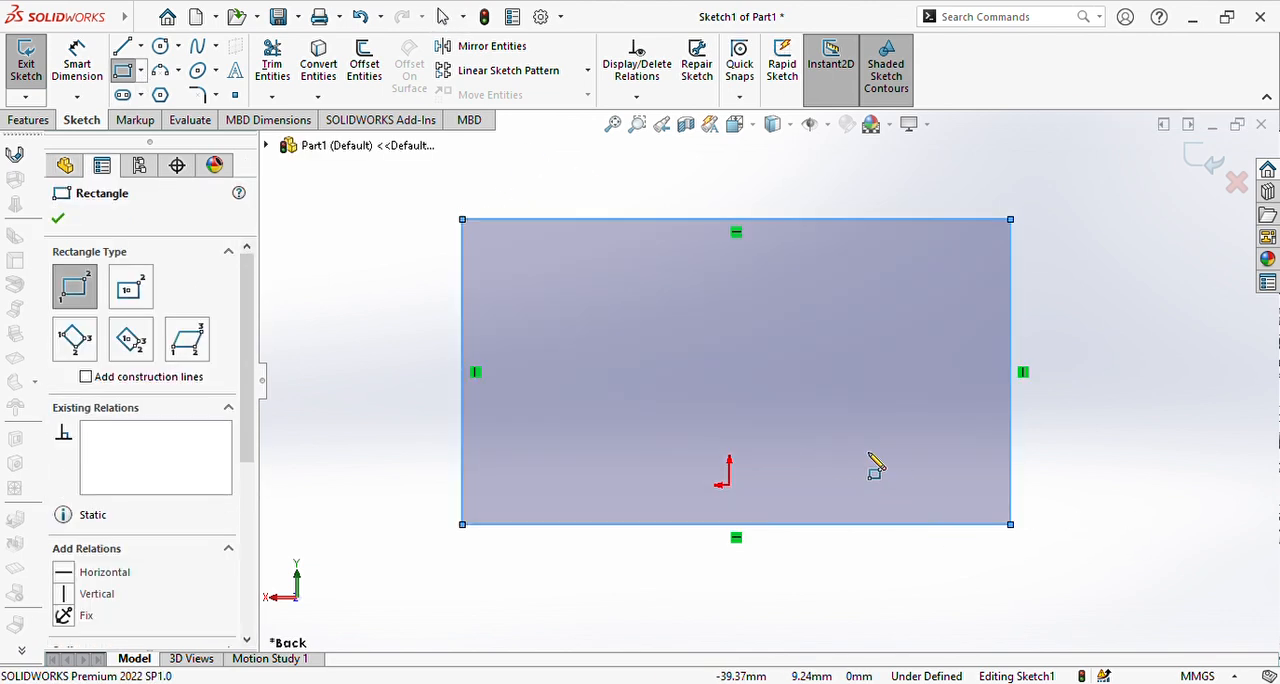
pyautogui.press('Escape')
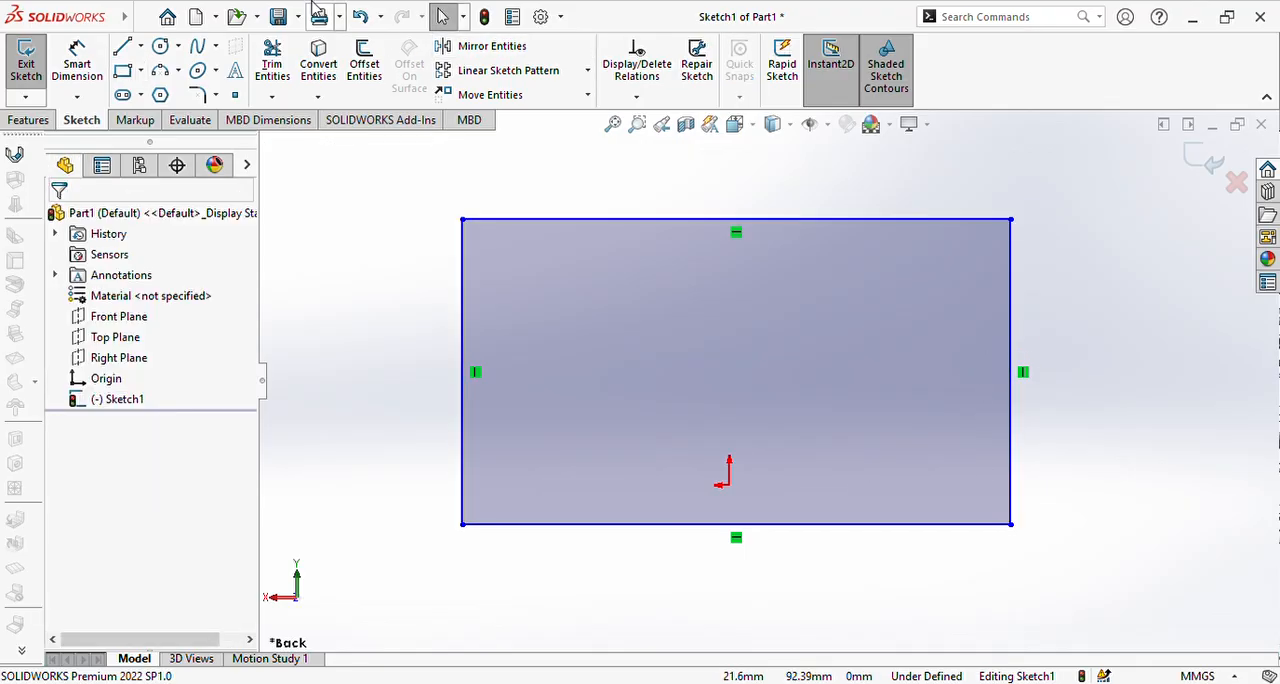
# Step: Add a Smart Dimension to the rectangle's right vertical side and set it to 50 mm
pyautogui.click(77, 72)
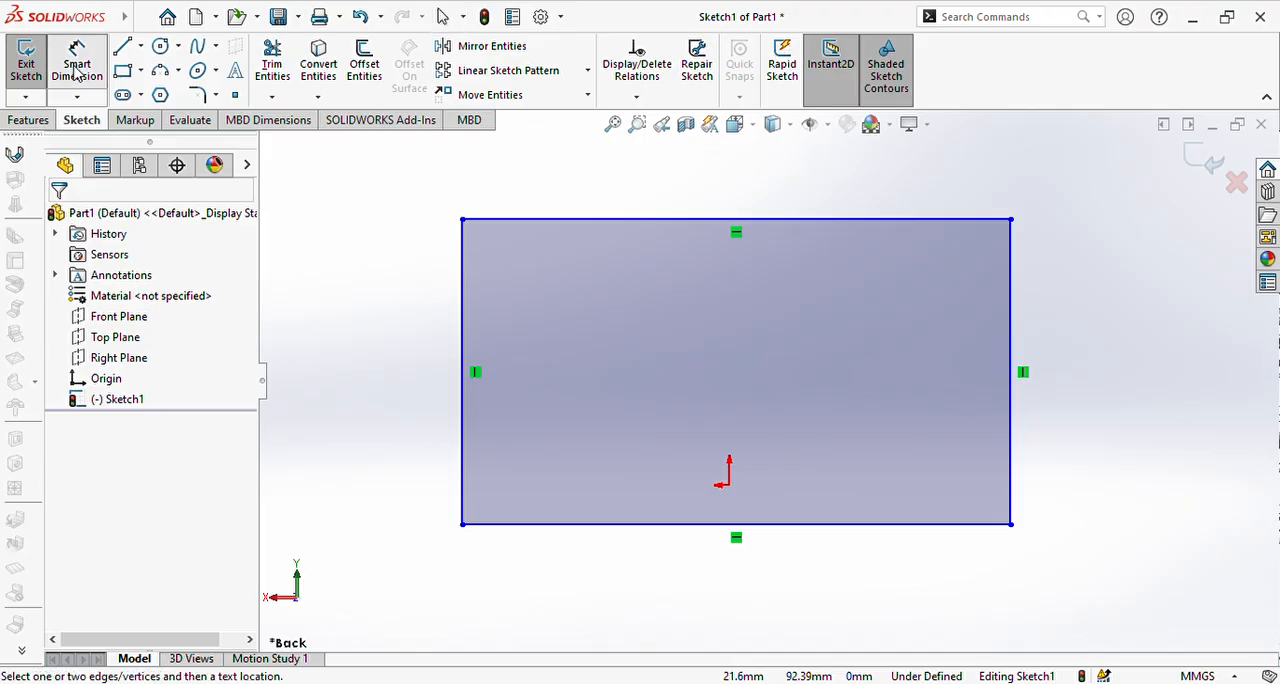
pyautogui.click(1015, 316)
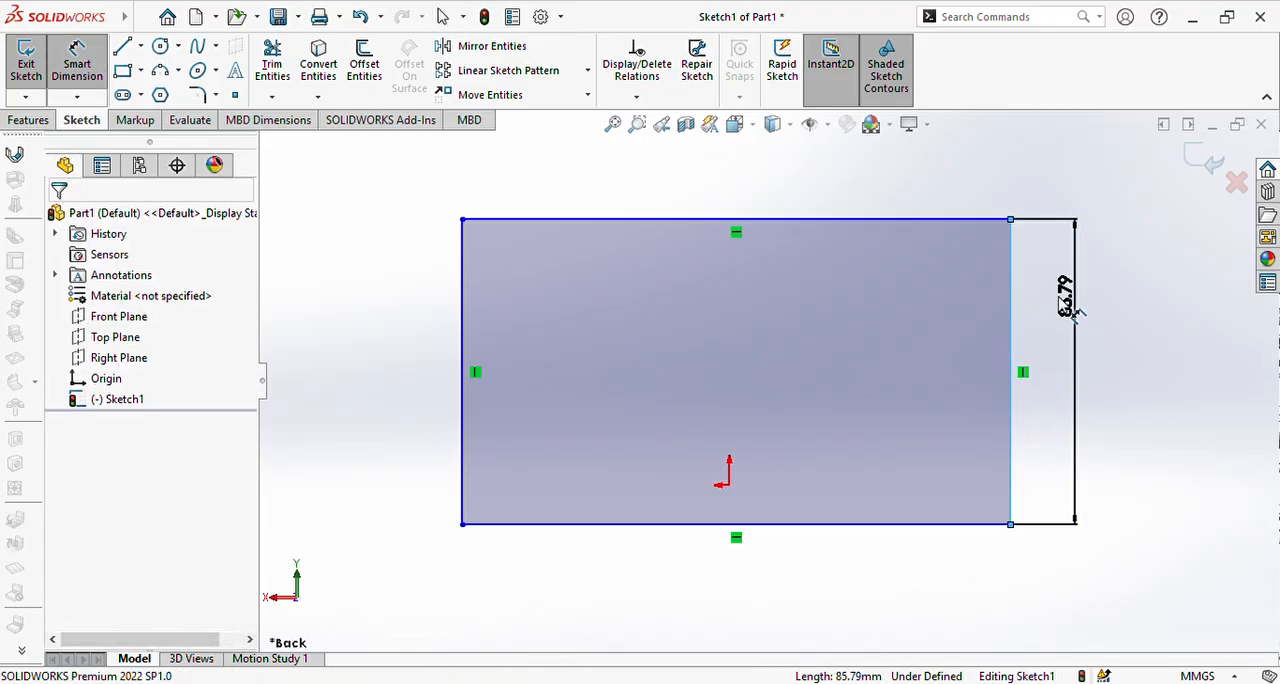
pyautogui.click(1066, 305)
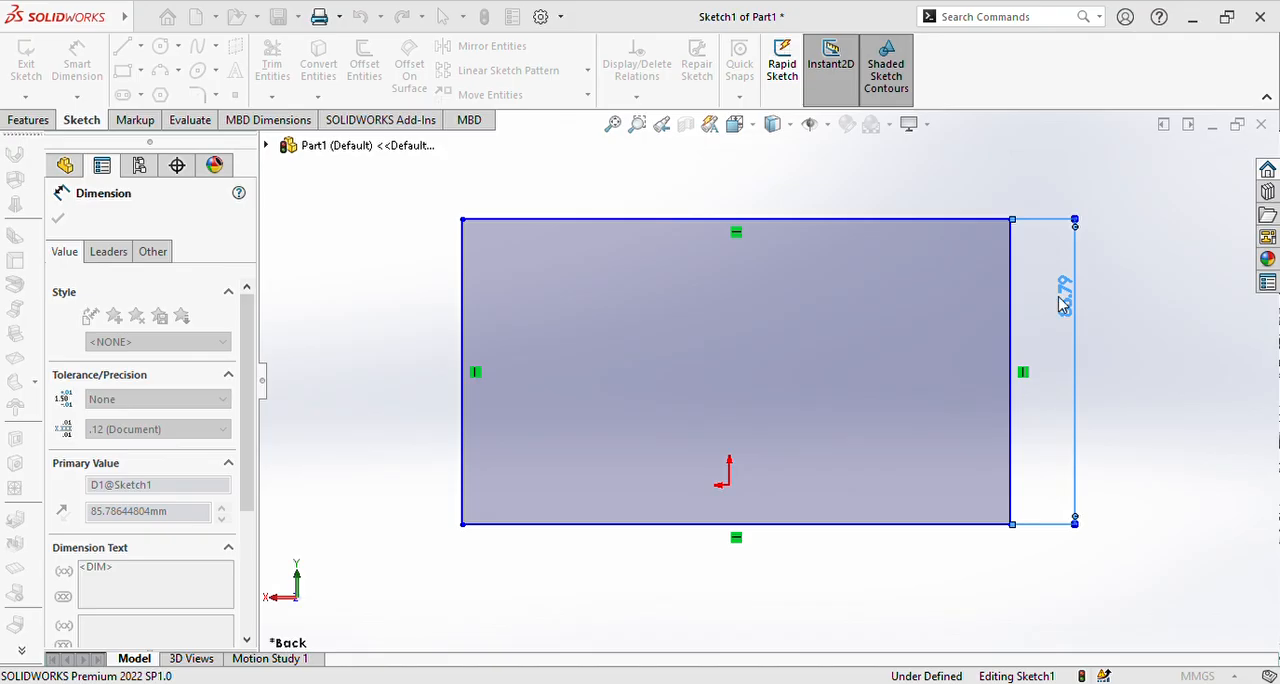
pyautogui.write('50')
pyautogui.press('Return')
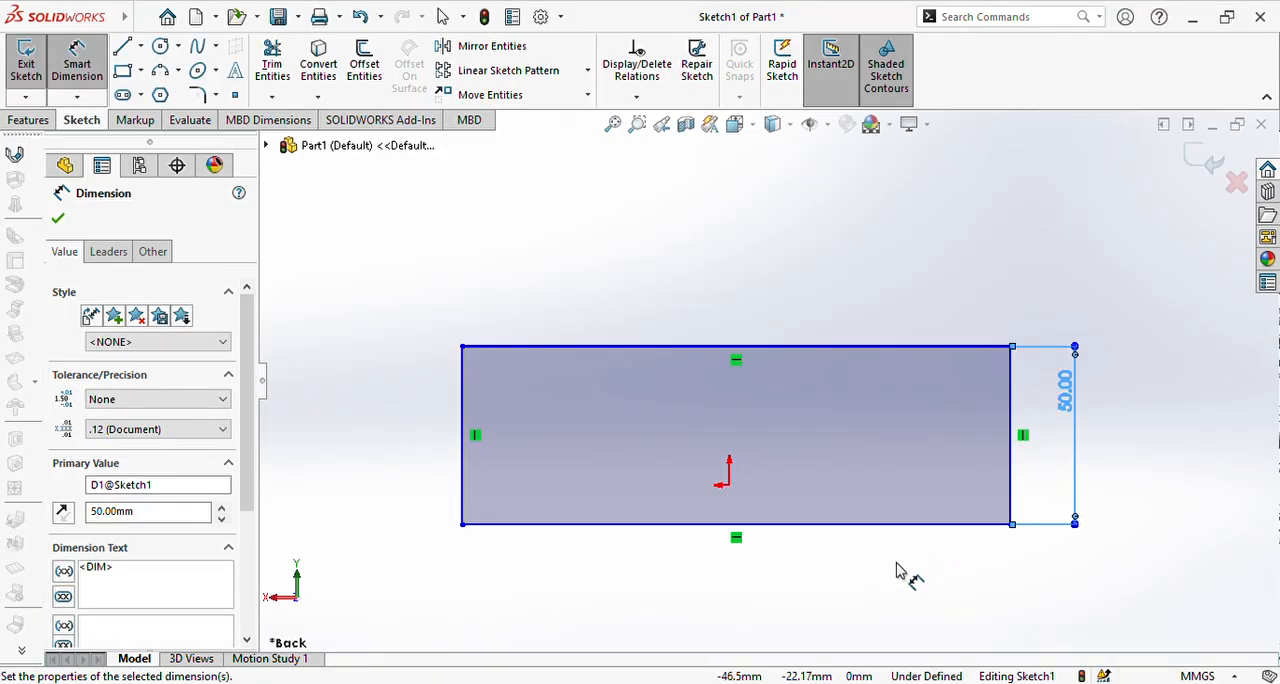
# Step: Dimension the rectangle's bottom edge at 100 mm and finish dimensioning
pyautogui.click(900, 530)
pyautogui.click(828, 594)
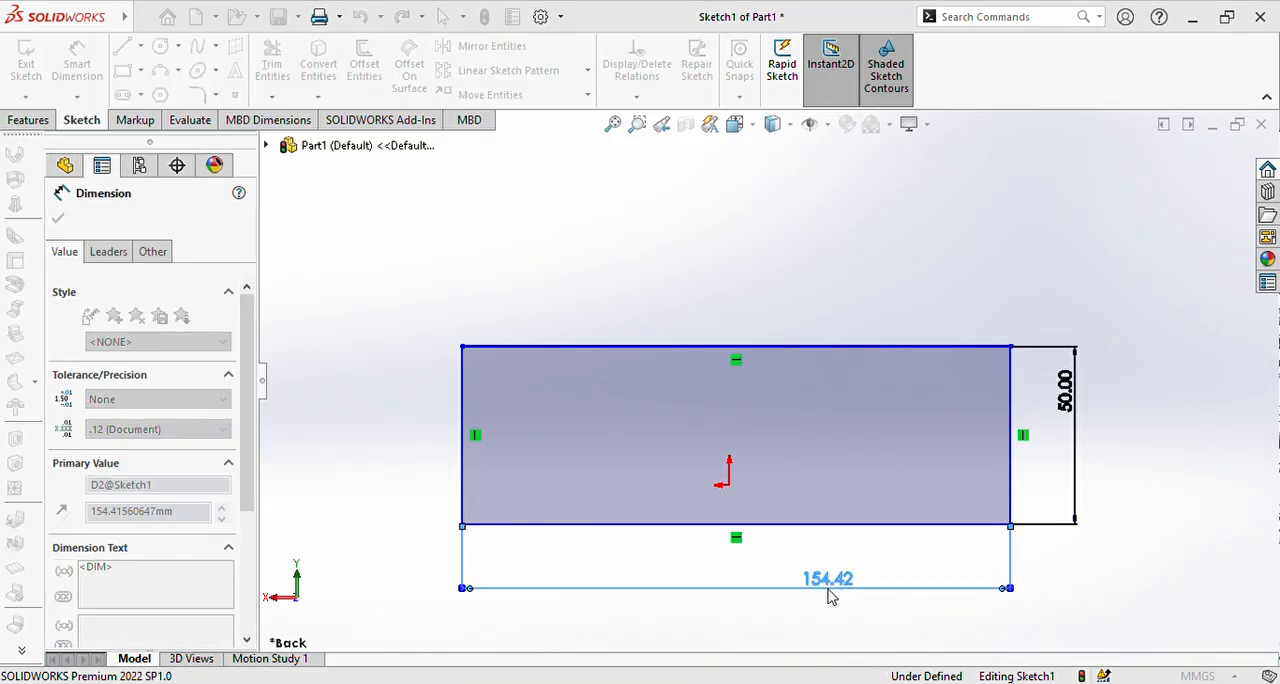
pyautogui.write('100')
pyautogui.press('Return')
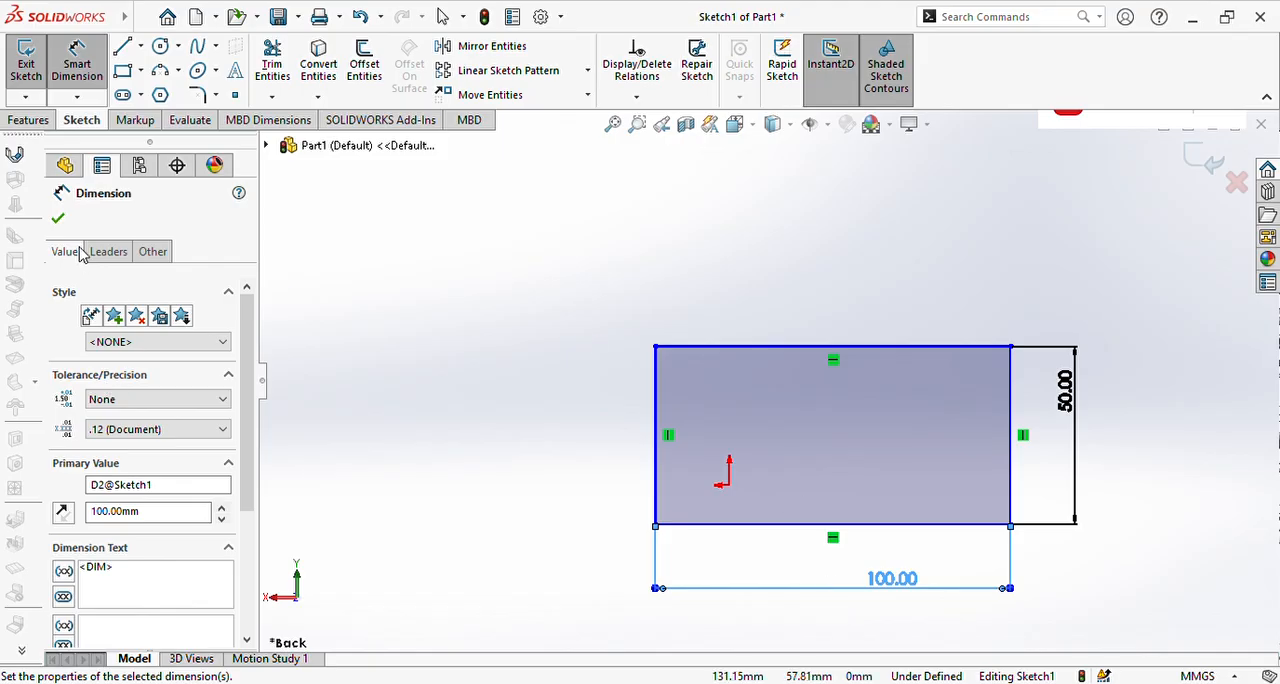
pyautogui.click(57, 217)
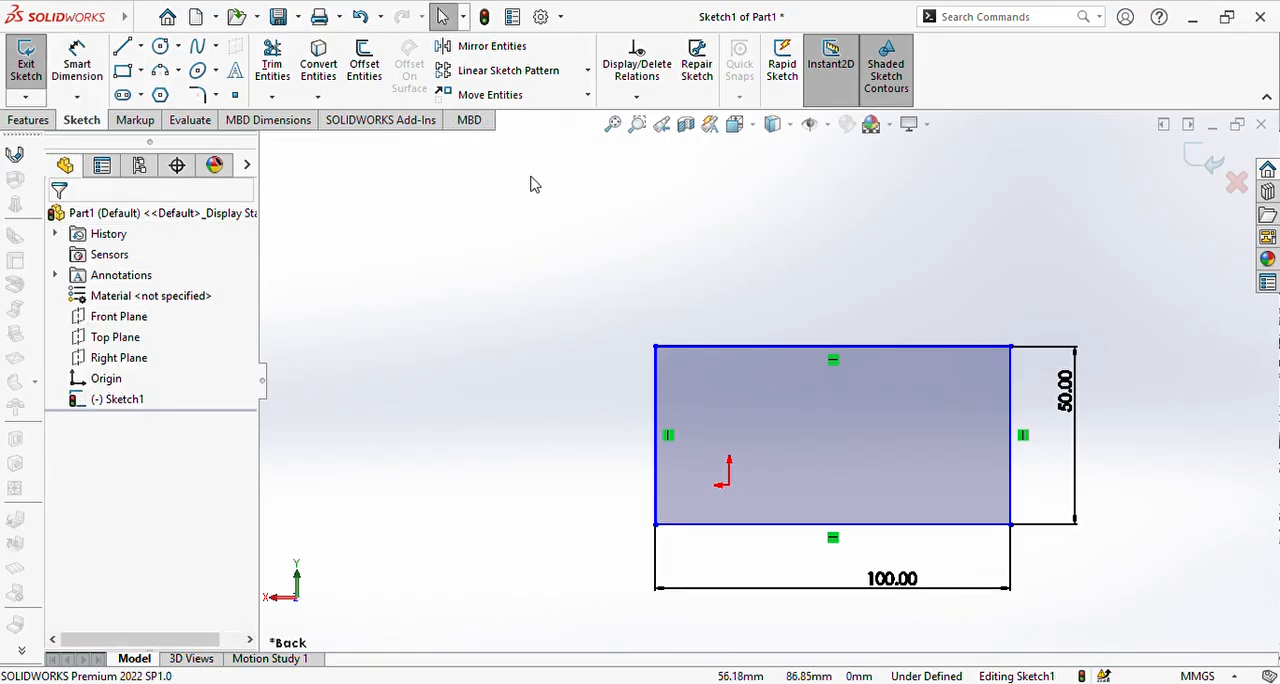
# Step: Start an Extruded Boss/Base from the rectangle sketch and turn the model to see the preview in 3D
pyautogui.scroll(1, 767, 378)
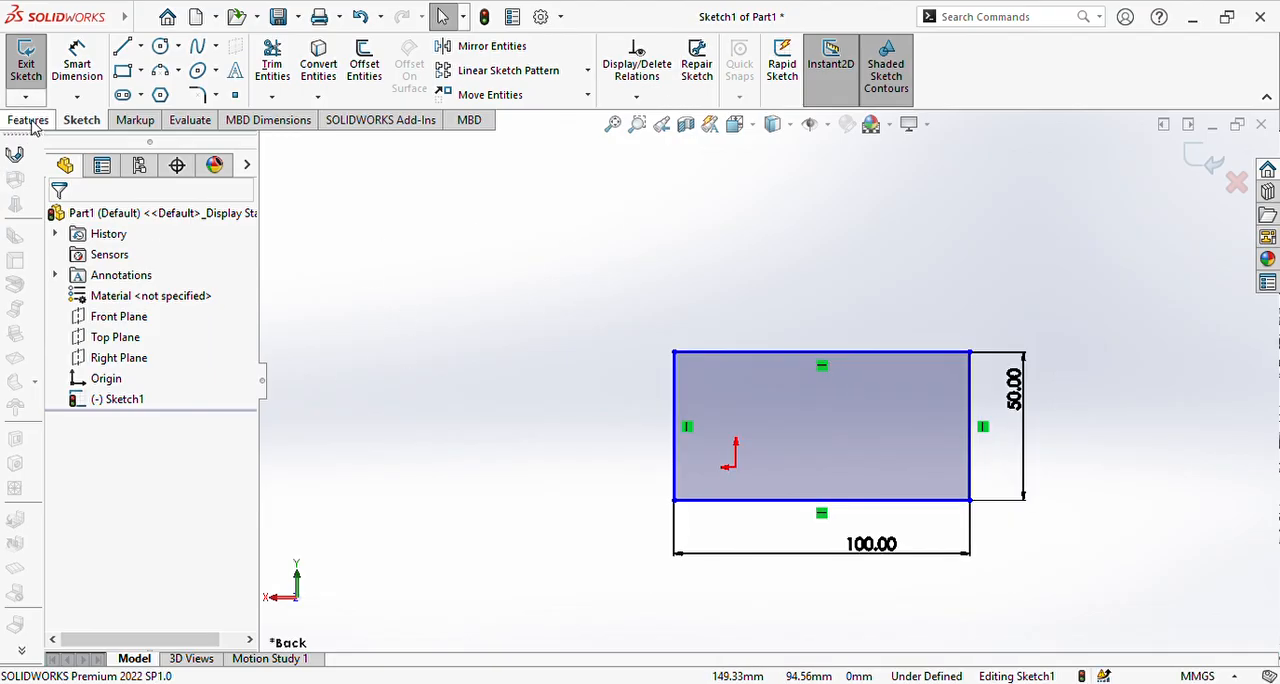
pyautogui.click(30, 120)
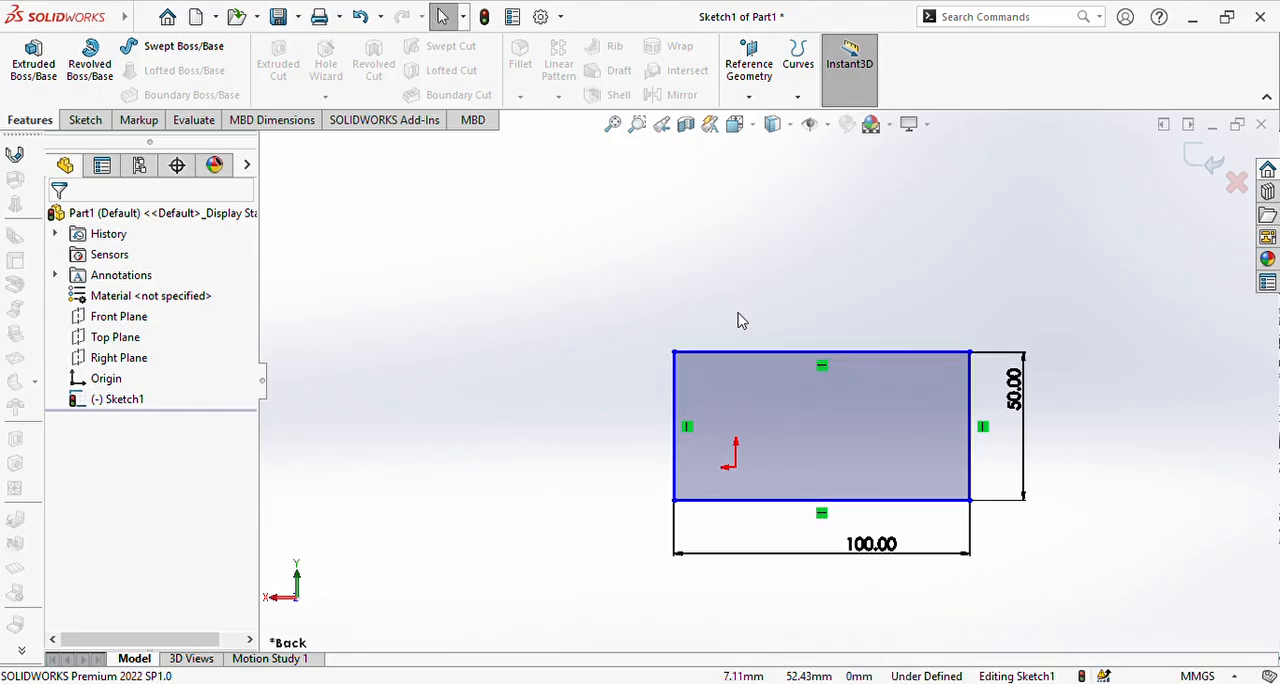
pyautogui.click(23, 92)
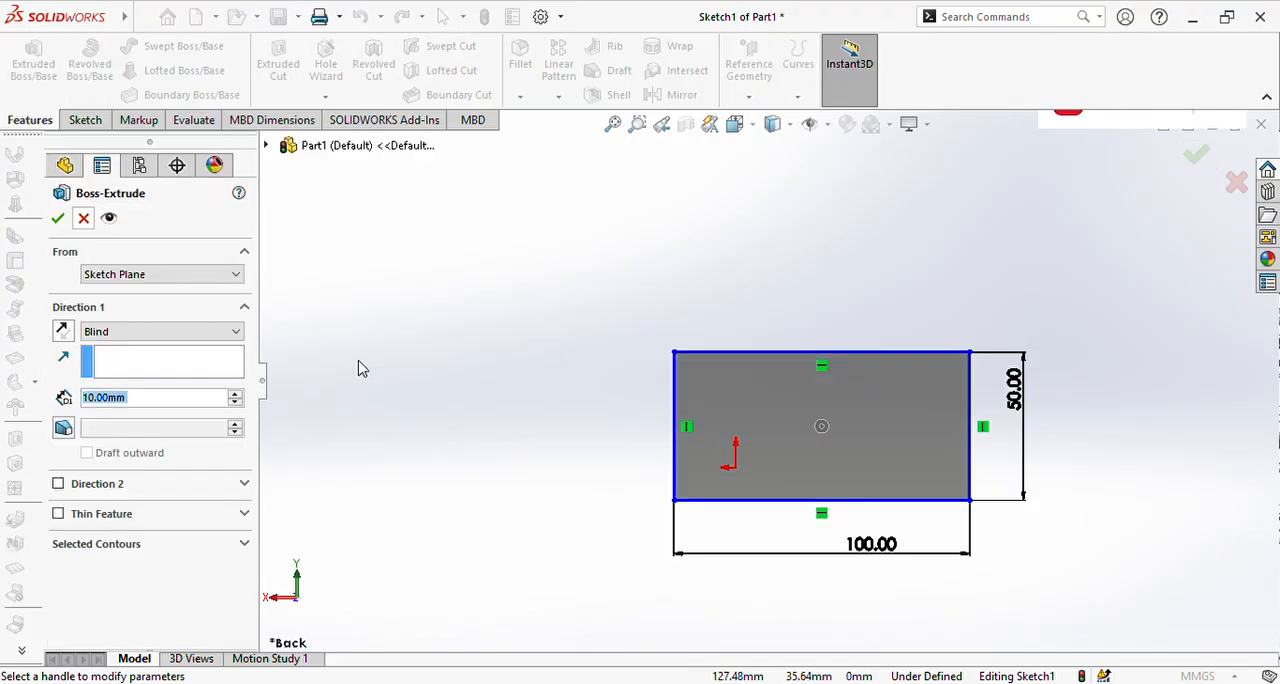
pyautogui.moveTo(547, 338); pyautogui.dragTo(634, 455, button='middle')
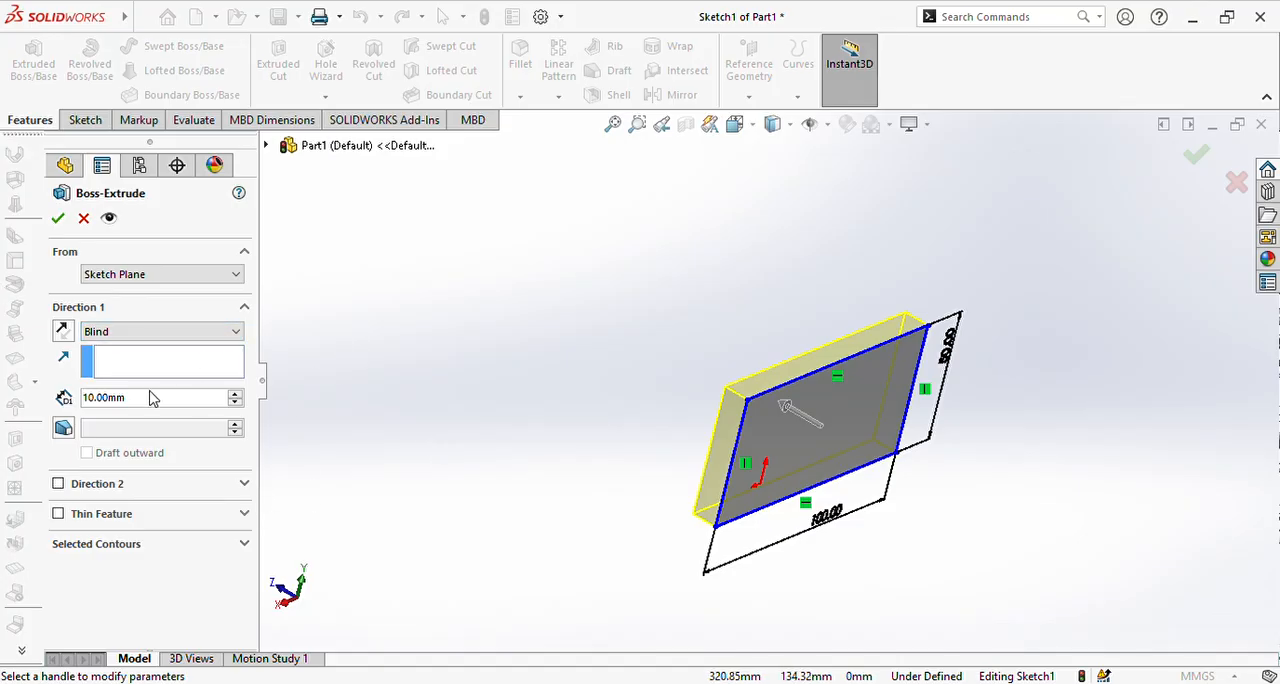
# Step: Raise the Blind extrusion depth in increments to 60 mm
pyautogui.click(236, 394)
pyautogui.click(235, 395)
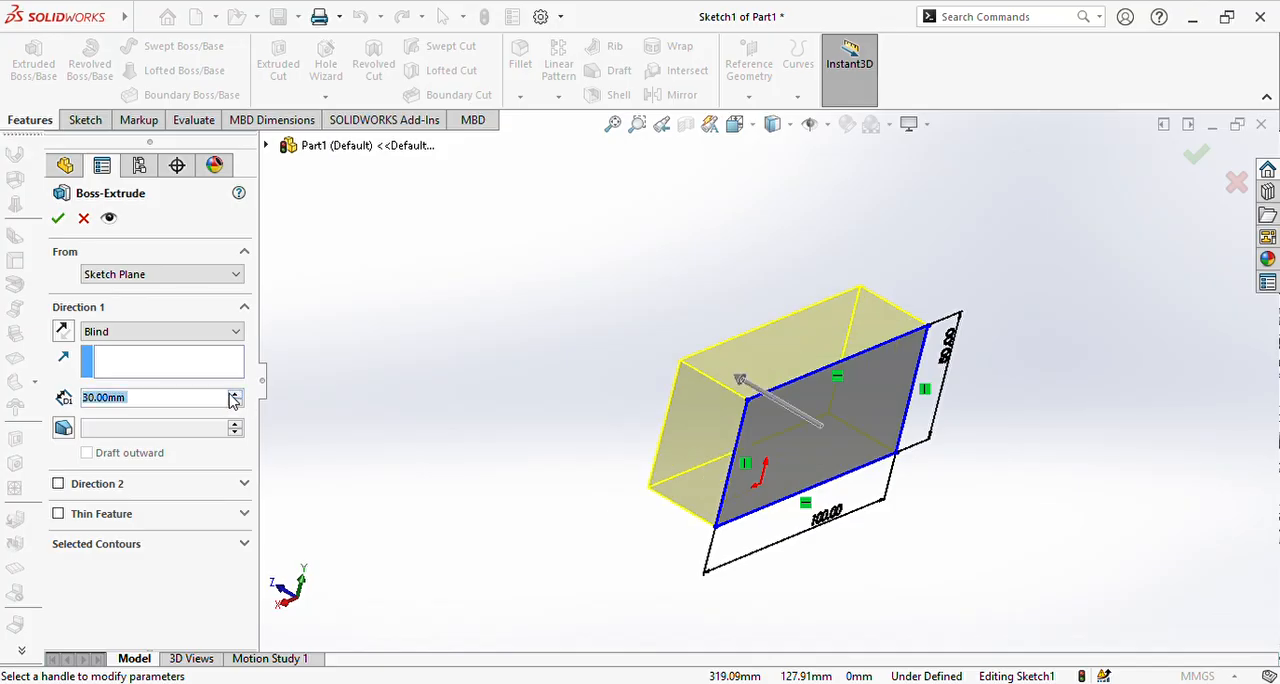
pyautogui.click(235, 394)
pyautogui.click(235, 394)
pyautogui.click(235, 394)
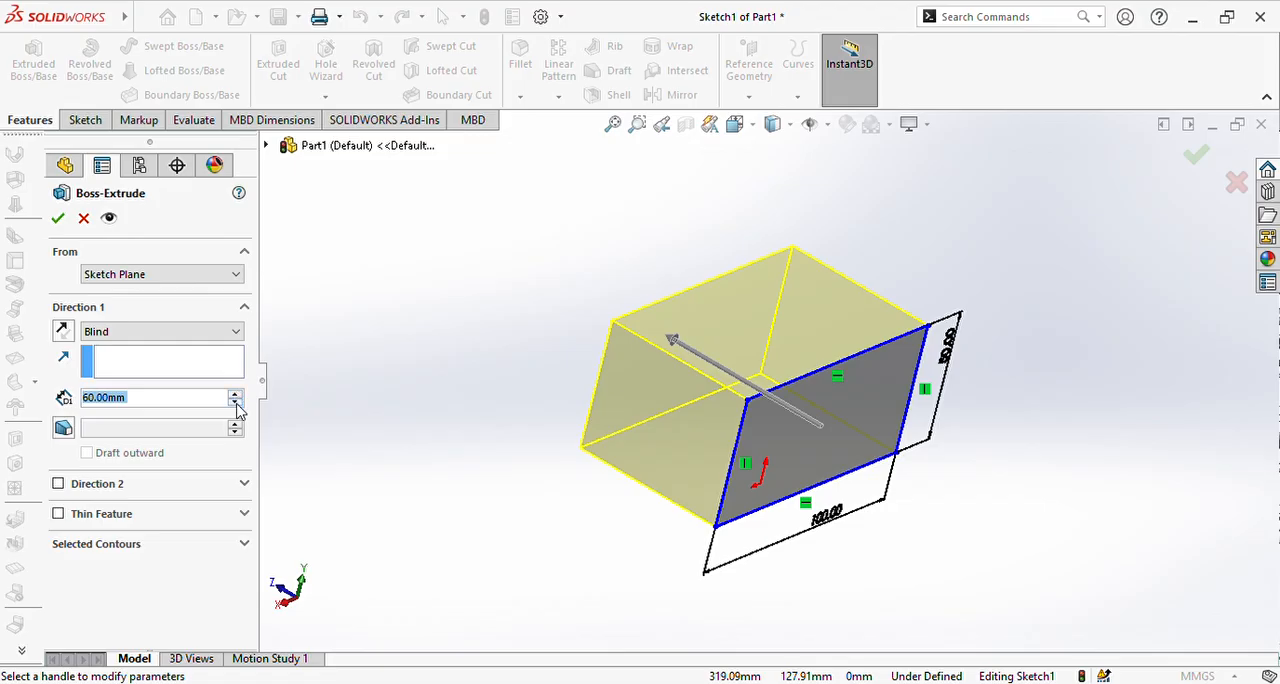
# Step: Try the Up To Vertex and Up To Surface end conditions for Direction 1, and return to Blind
pyautogui.click(229, 340)
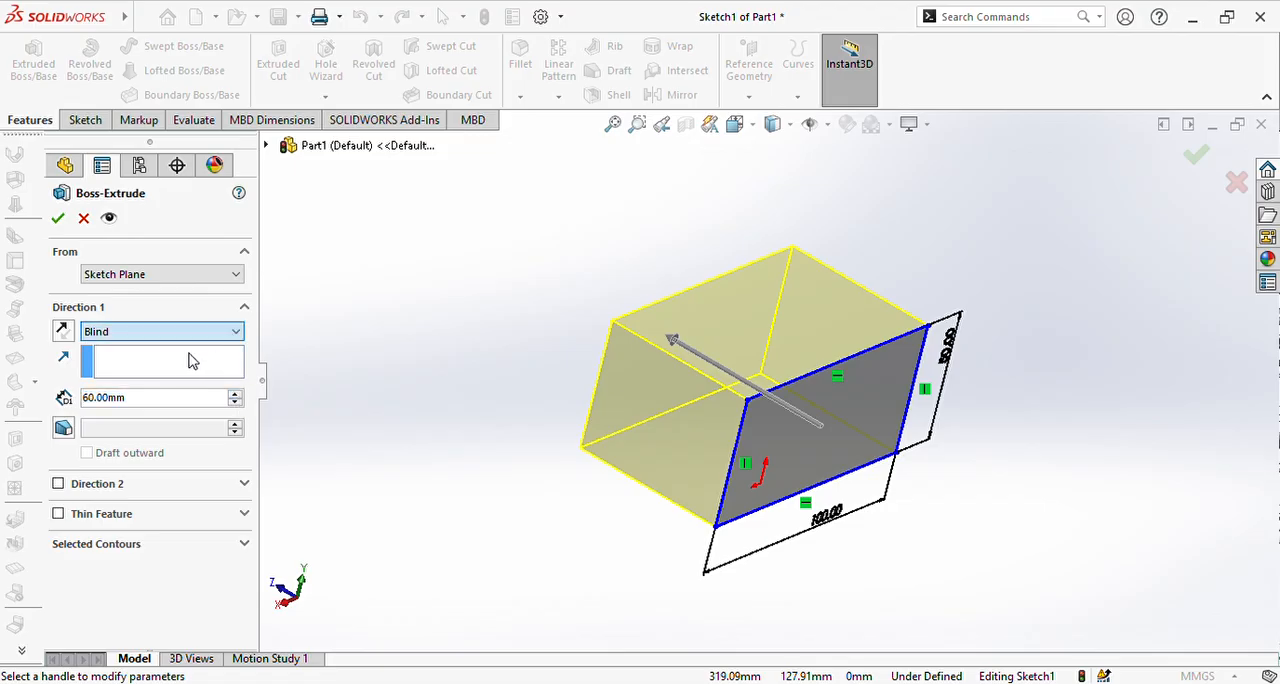
pyautogui.press('Down')
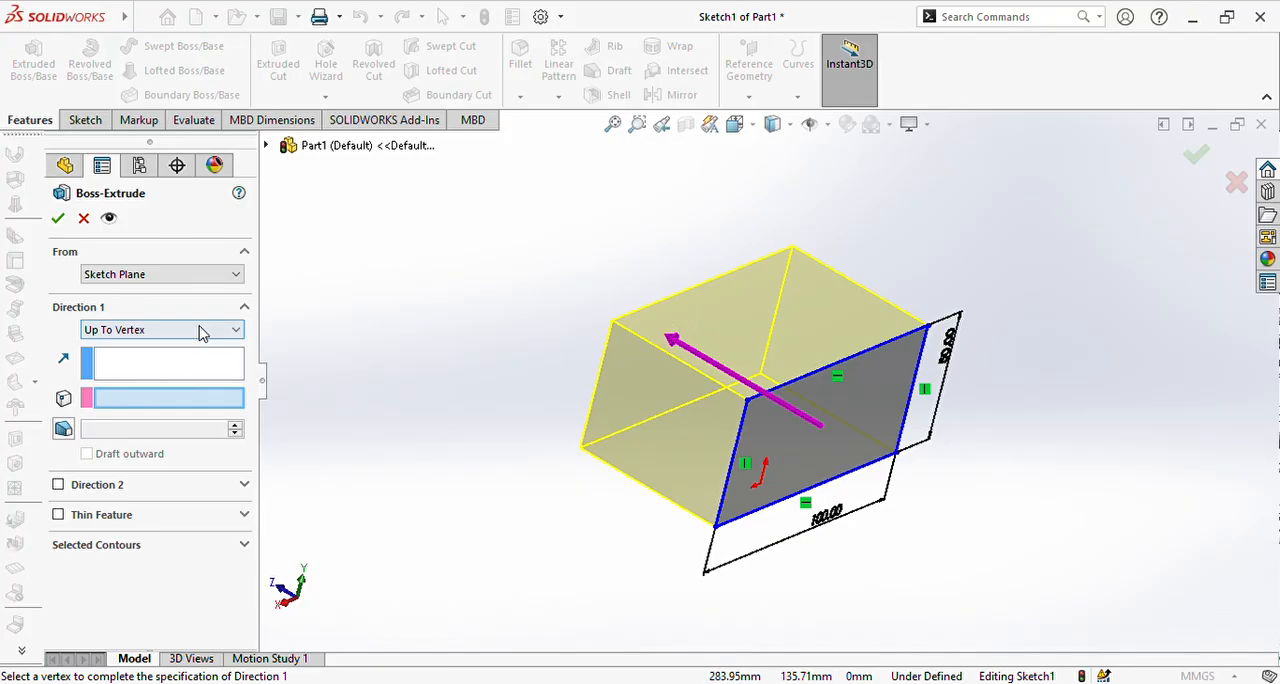
pyautogui.press('Down')
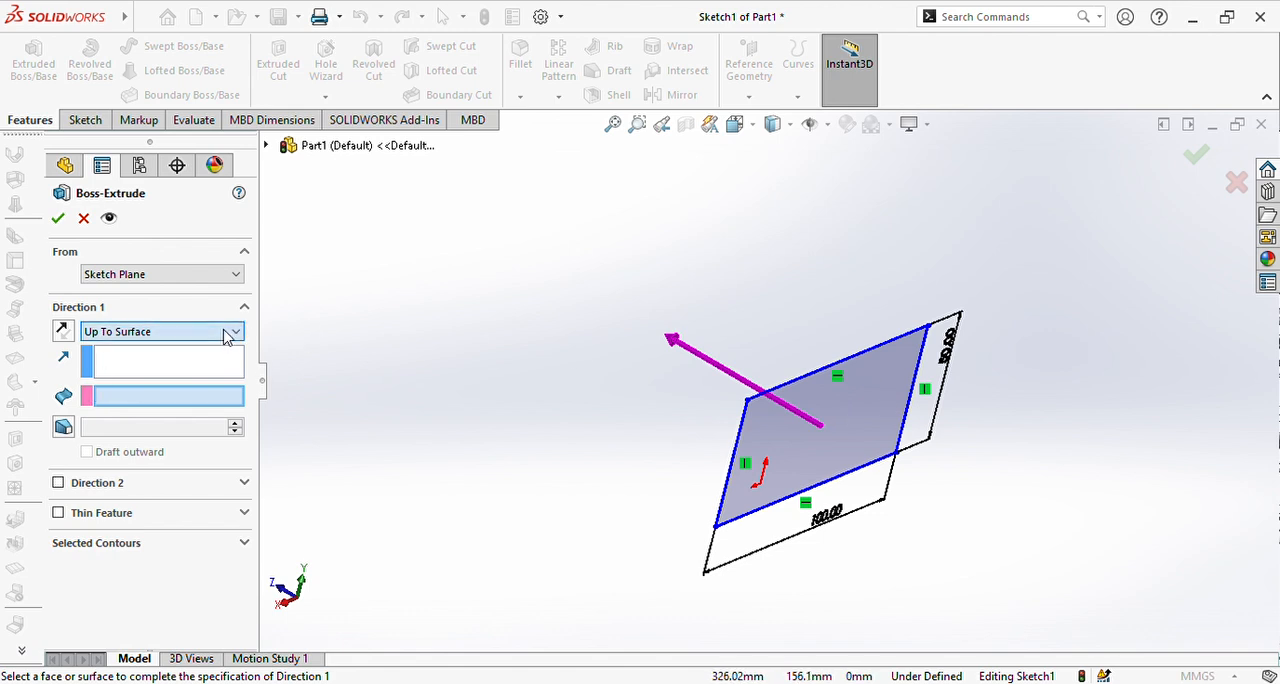
pyautogui.click(140, 350)
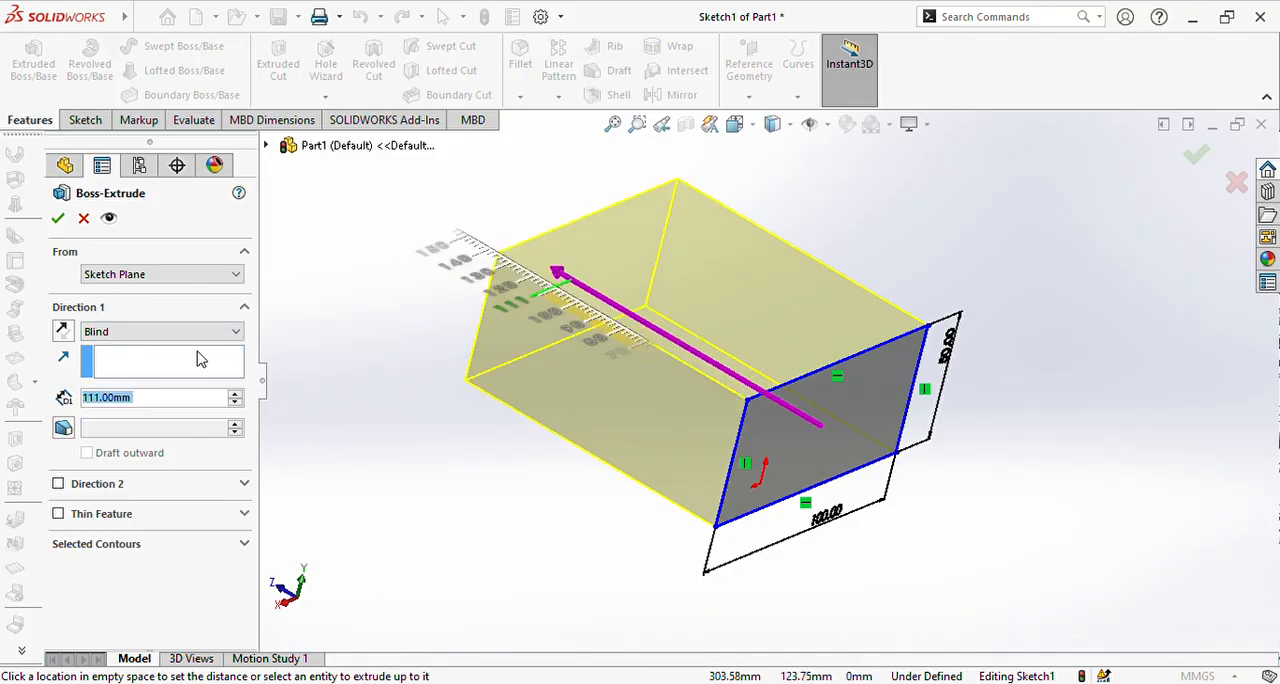
# Step: Set the Blind extrusion depth to 30 mm and accept the boss
pyautogui.click(235, 403)
pyautogui.click(235, 403)
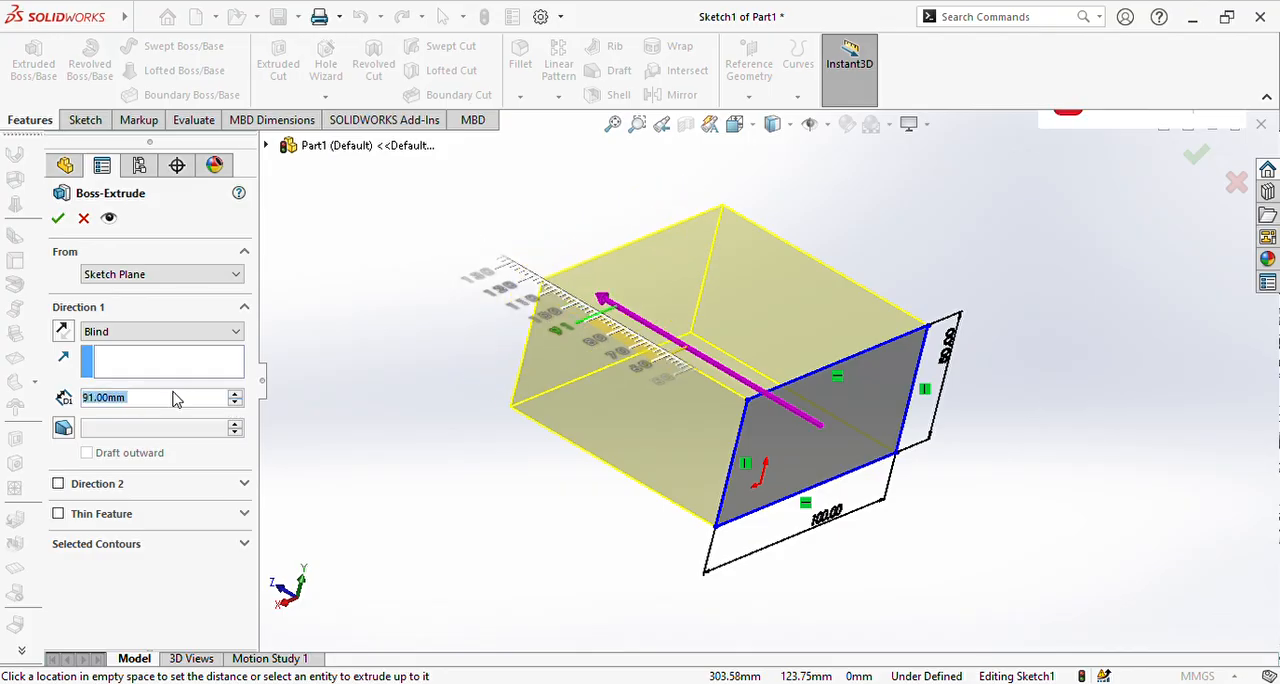
pyautogui.press('BackSpace')
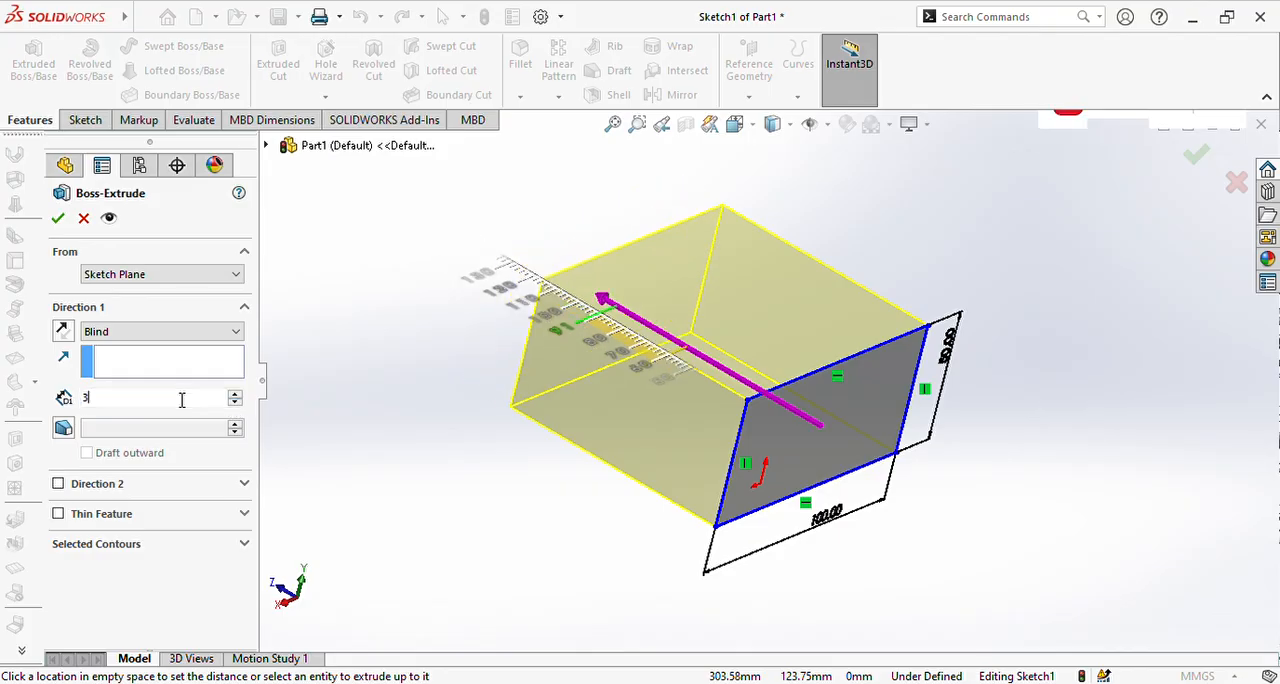
pyautogui.press('Return')
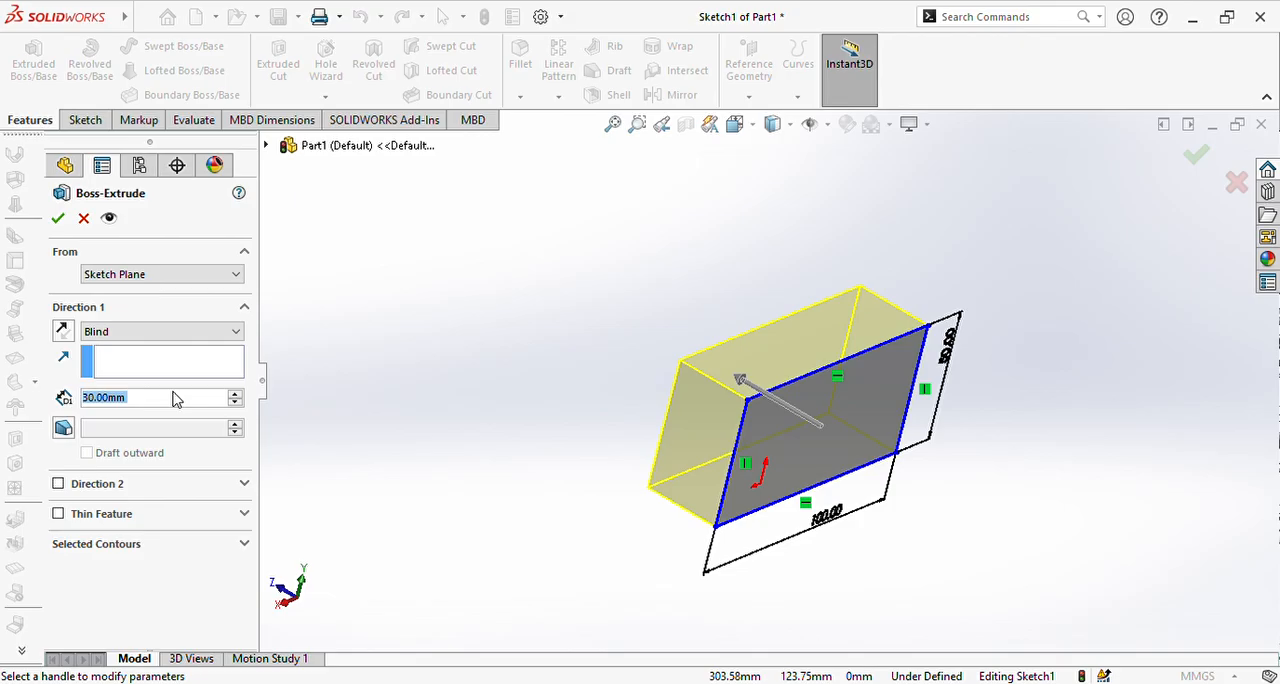
pyautogui.click(60, 222)
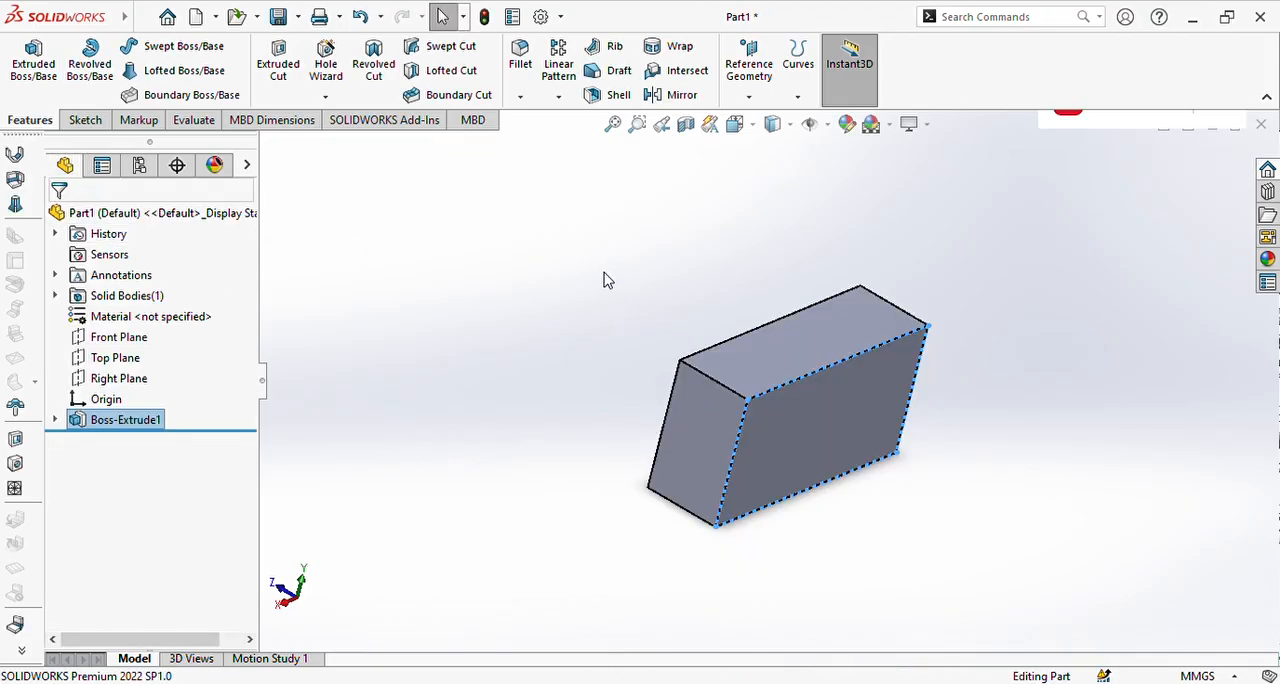
# Step: Inspect the block from several angles, orient the view normal to the Front Plane, and start a new sketch on that plane
pyautogui.moveTo(603, 278); pyautogui.dragTo(950, 328, button='middle')
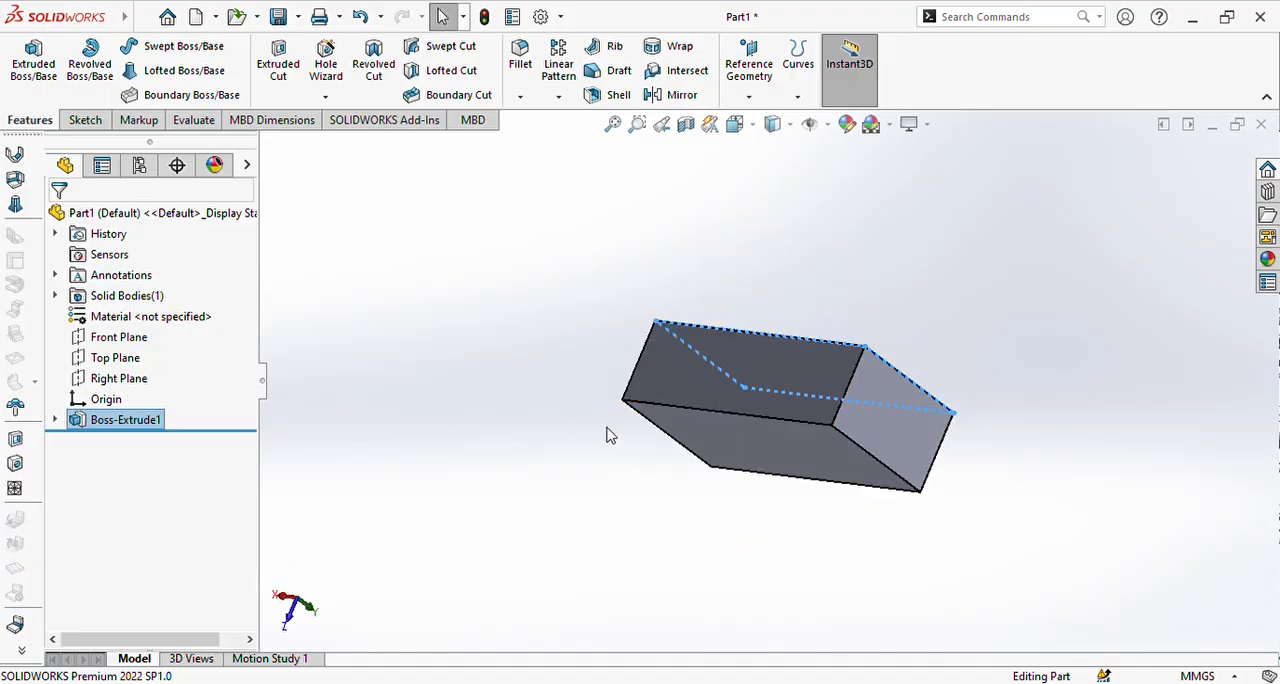
pyautogui.moveTo(607, 435); pyautogui.dragTo(756, 418, button='middle')
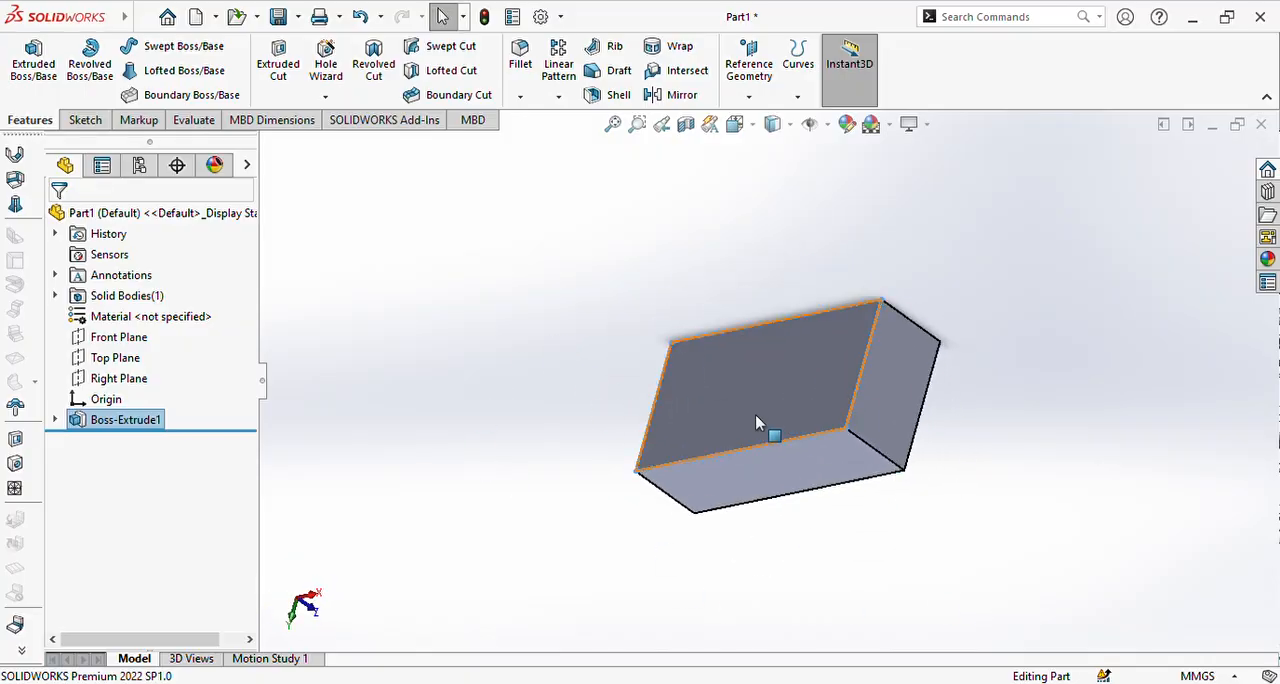
pyautogui.click(118, 337)
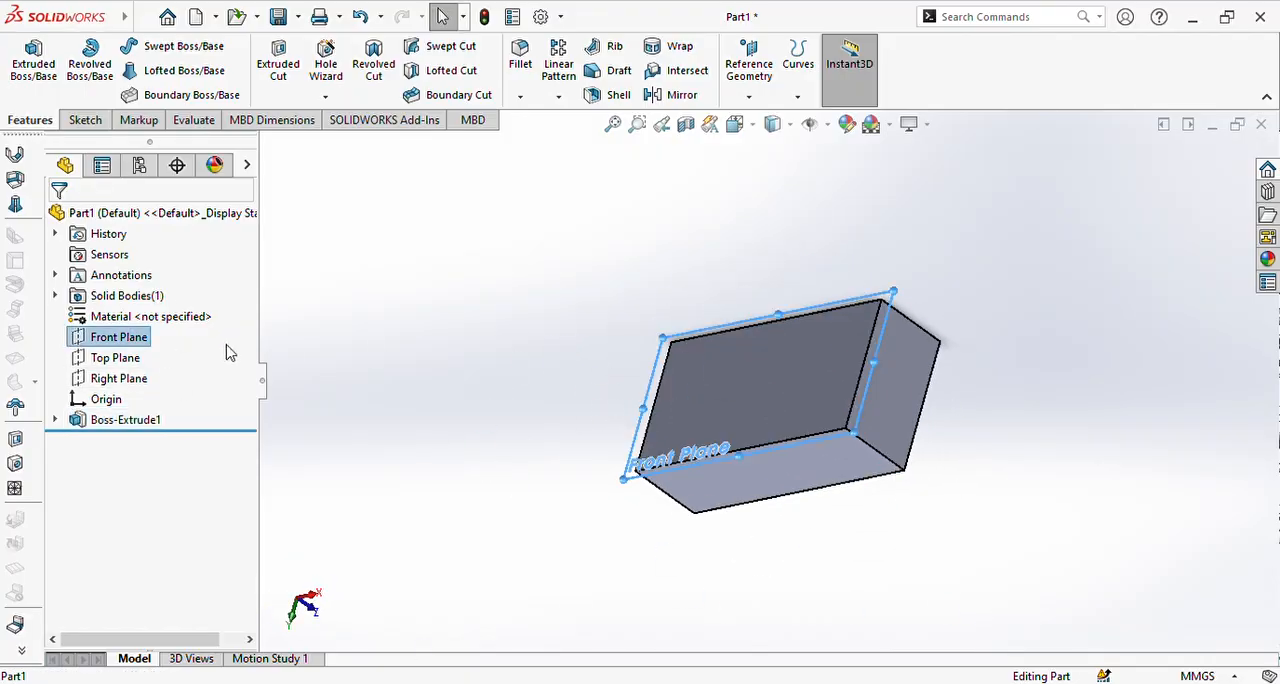
pyautogui.click(190, 318)
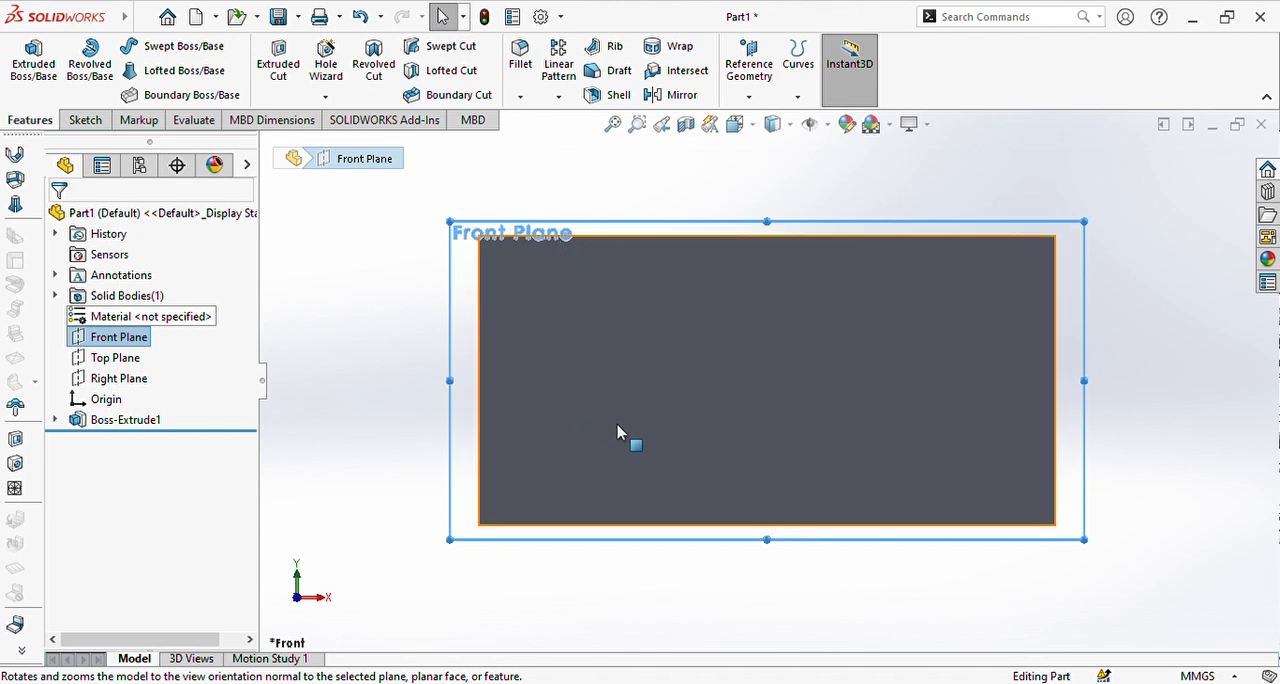
pyautogui.click(96, 316)
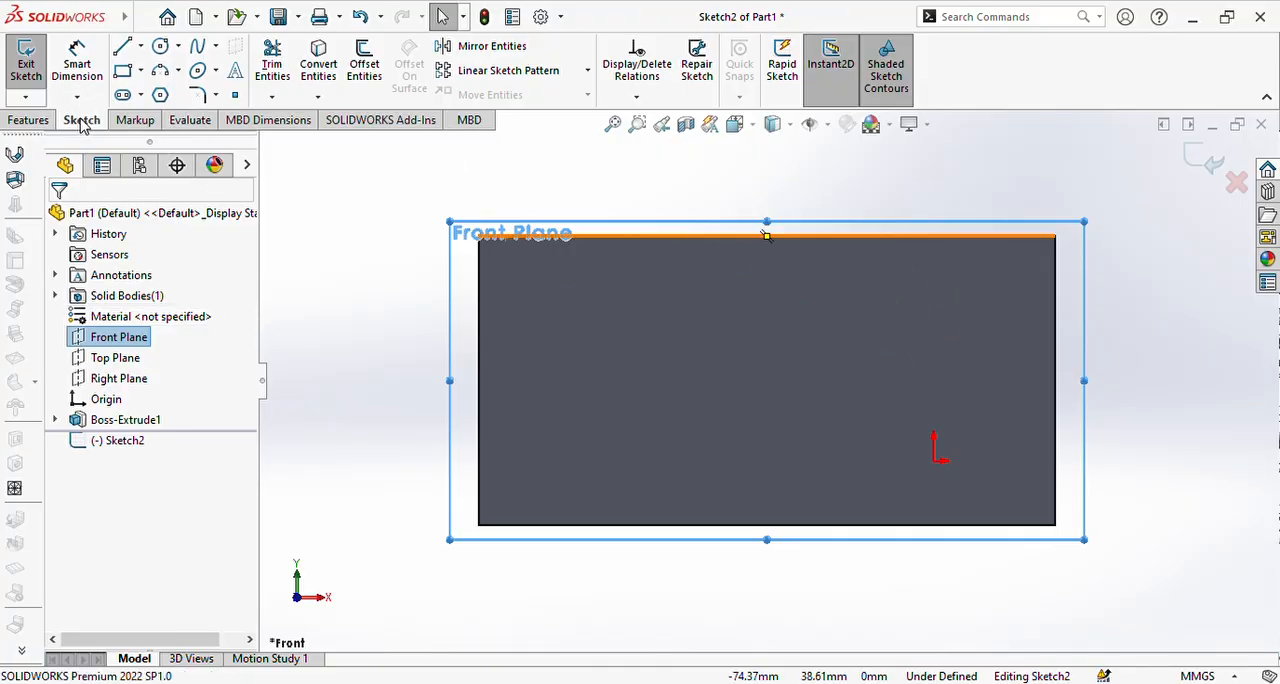
# Step: Sketch a corner rectangle inside the block's outline, with its top edge about 4.4 mm below the block's top edge
pyautogui.click(121, 72)
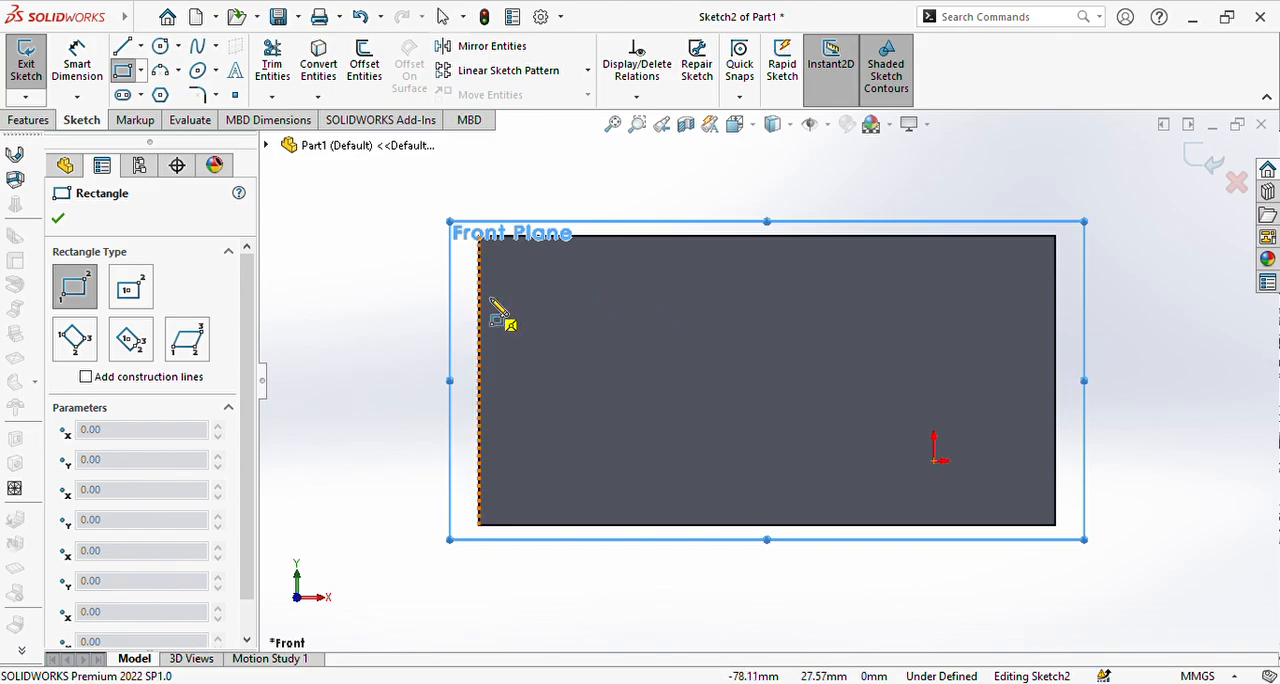
pyautogui.moveTo(507, 263); pyautogui.dragTo(1038, 513)
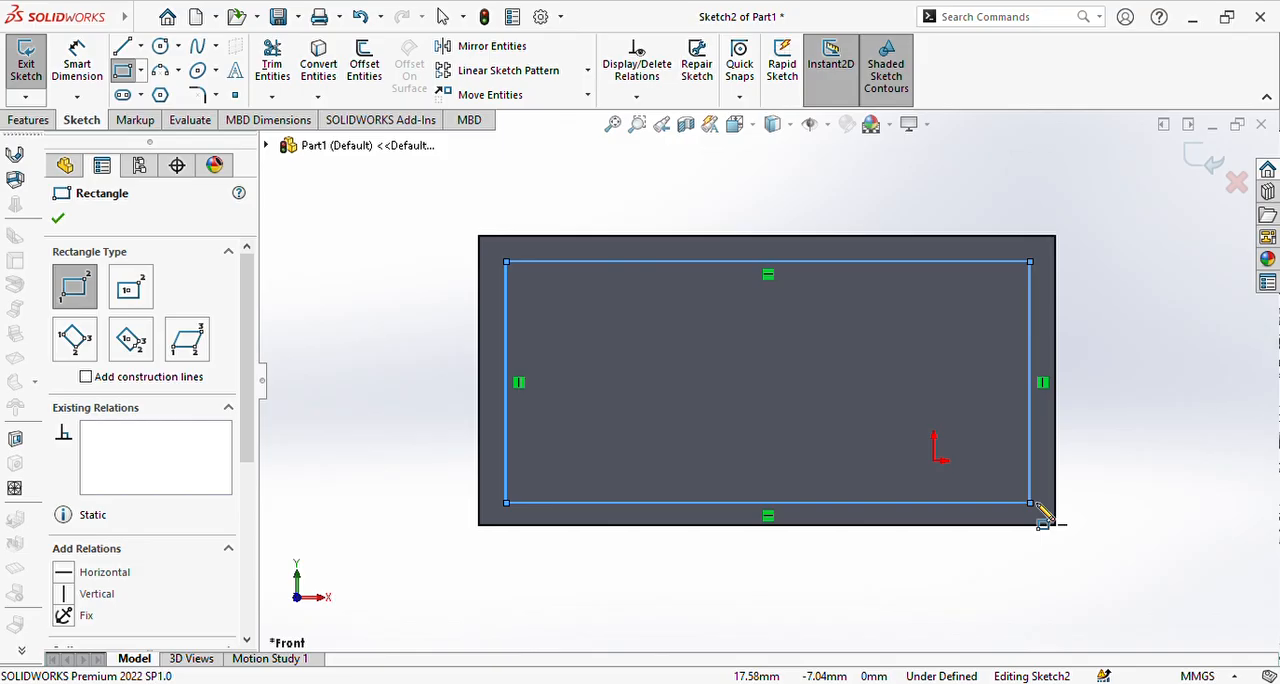
pyautogui.press('Escape')
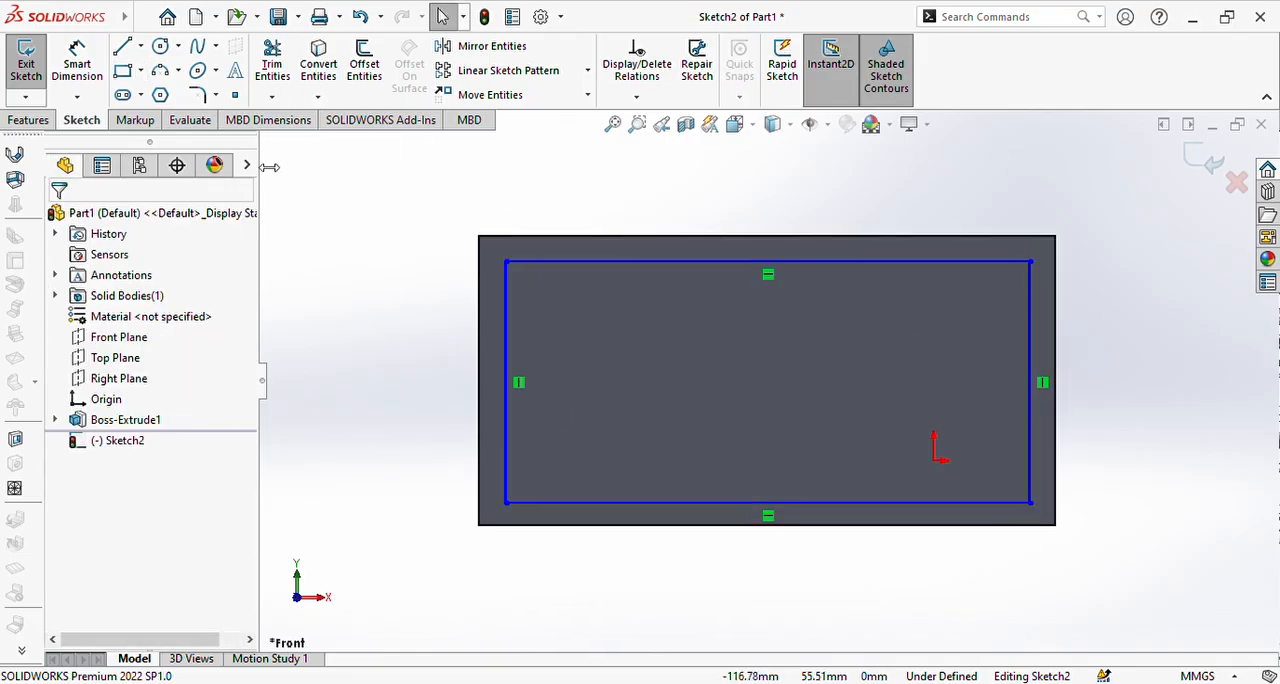
# Step: Dimension the gap between the inner rectangle's top edge and the block's top edge to 3 mm
pyautogui.click(84, 78)
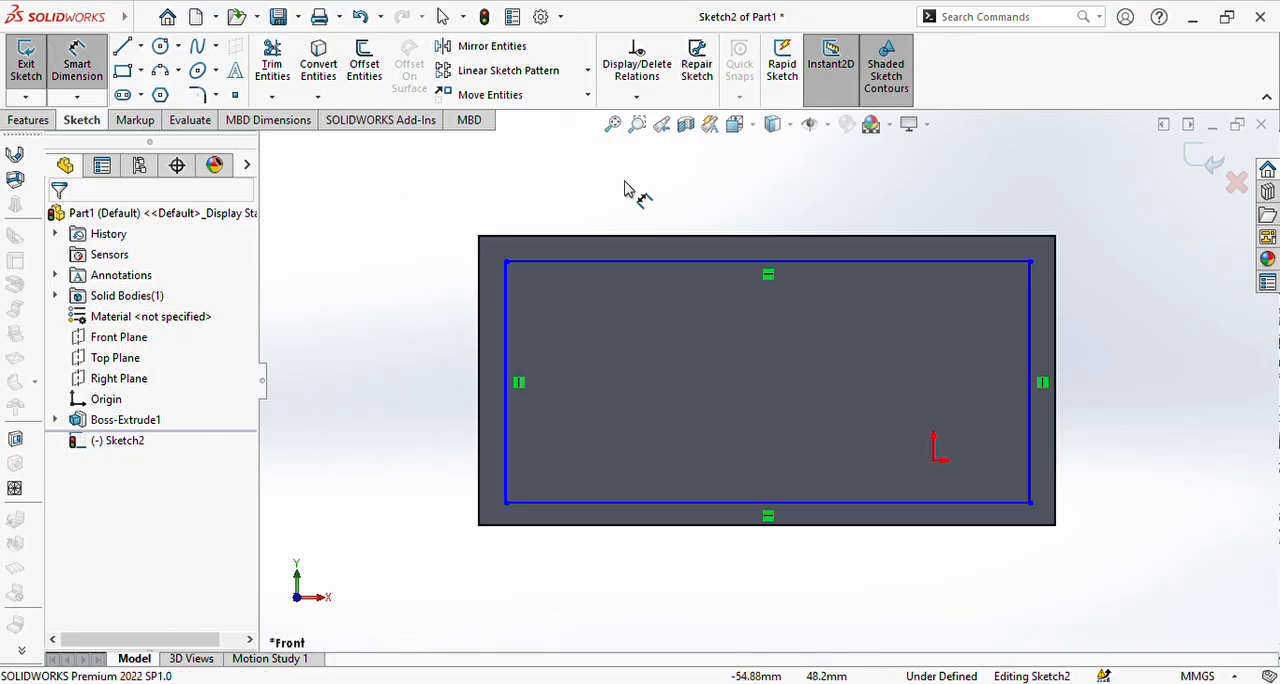
pyautogui.click(741, 263)
pyautogui.click(738, 237)
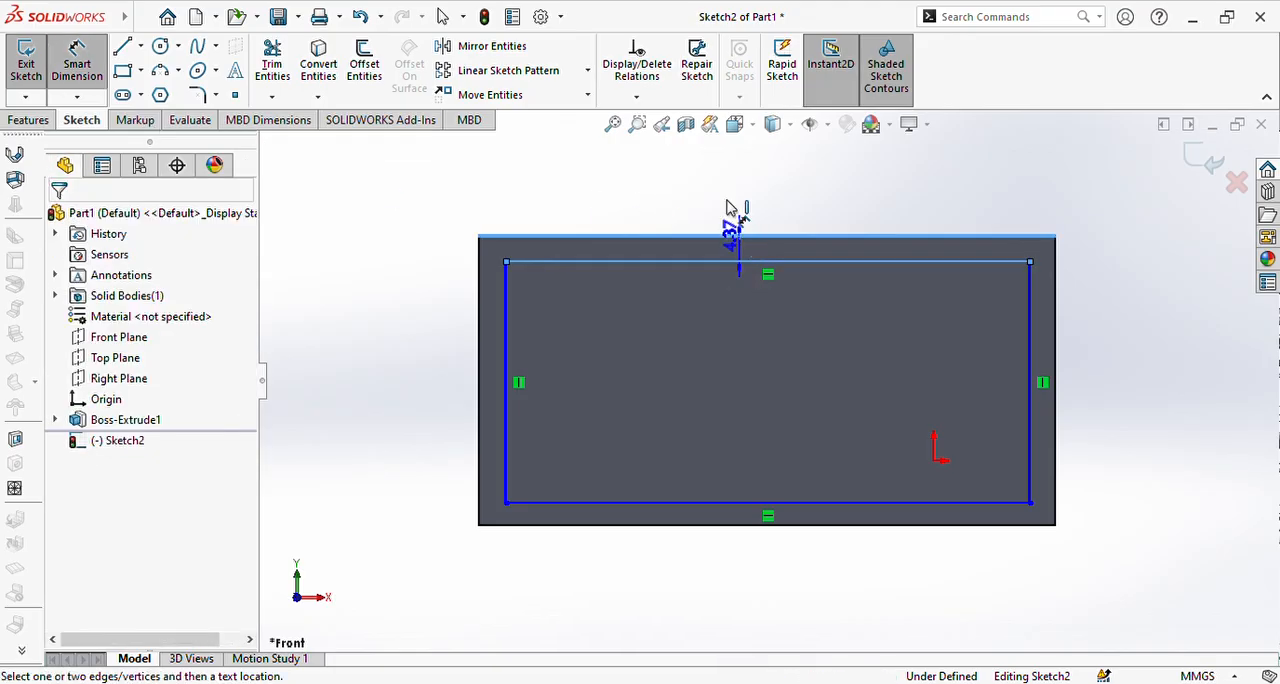
pyautogui.click(720, 177)
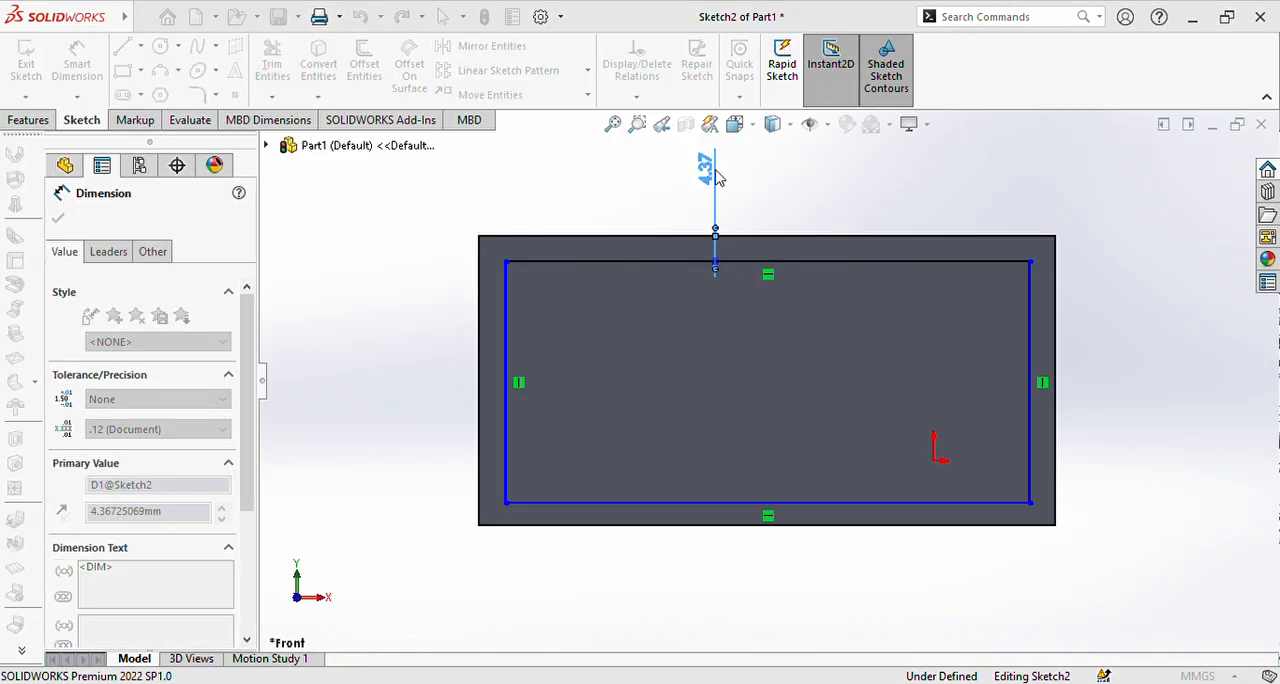
pyautogui.write('3')
pyautogui.press('Return')
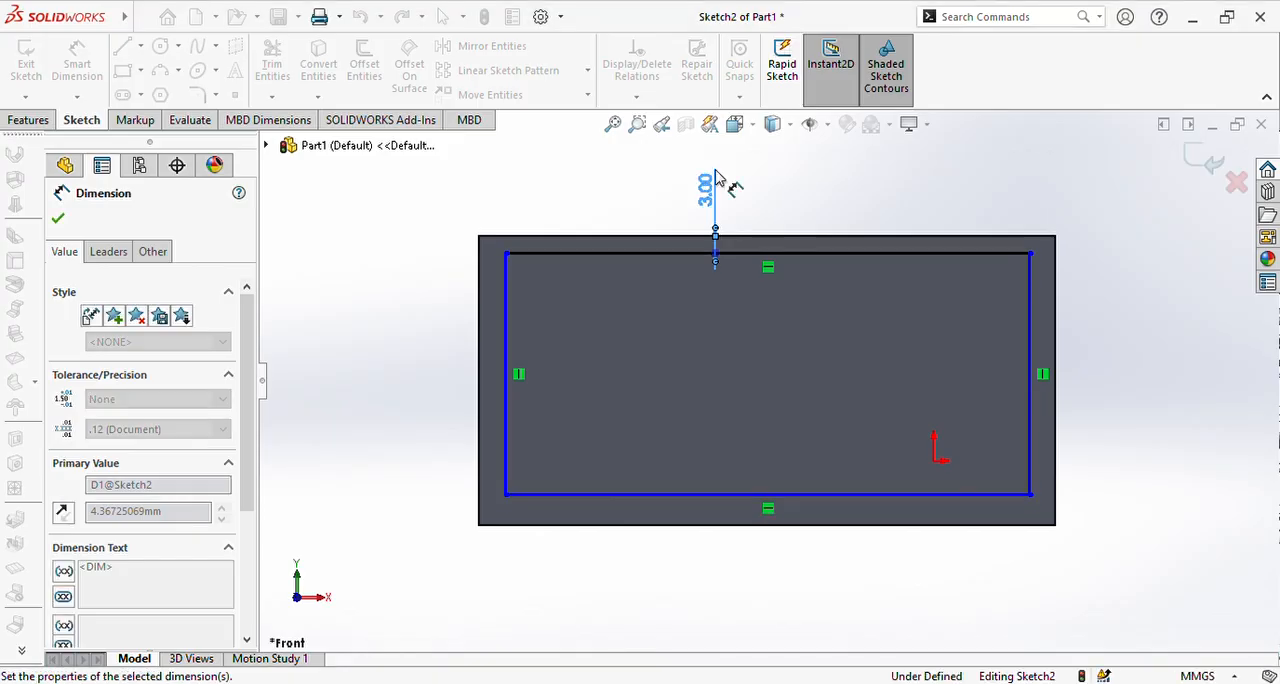
# Step: Dimension the inner rectangle's left edge 3 mm from the block's left edge
pyautogui.click(508, 335)
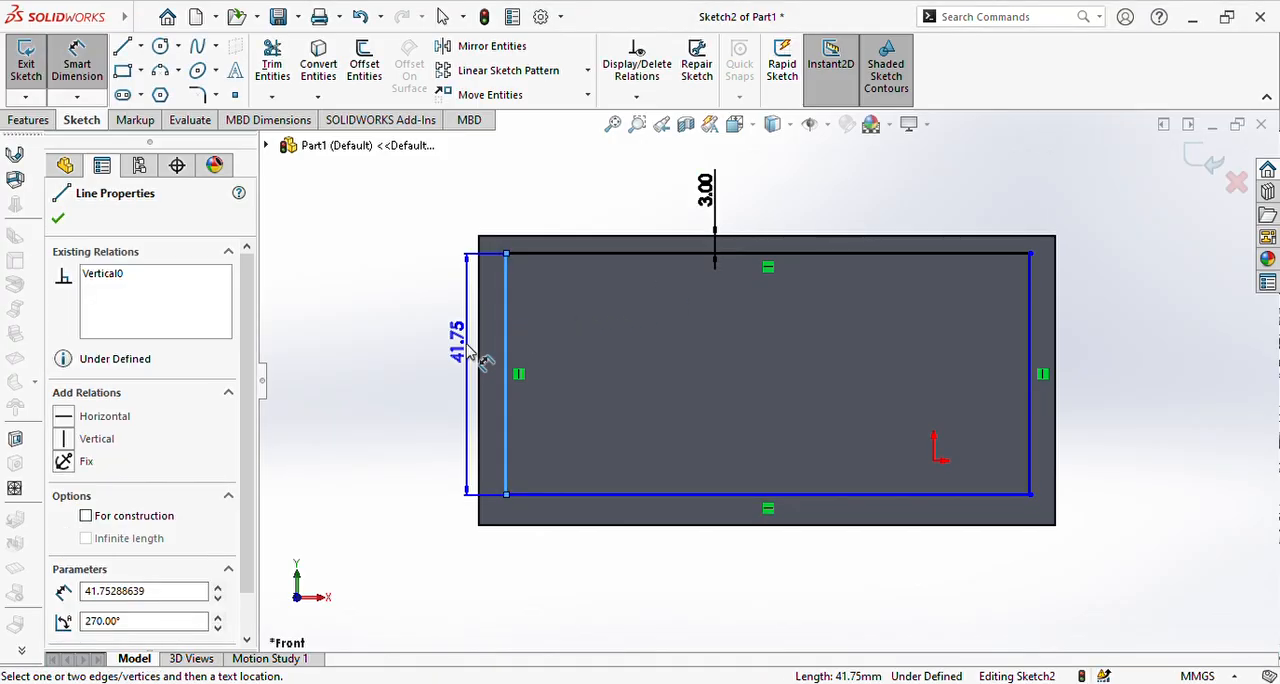
pyautogui.click(480, 345)
pyautogui.click(430, 343)
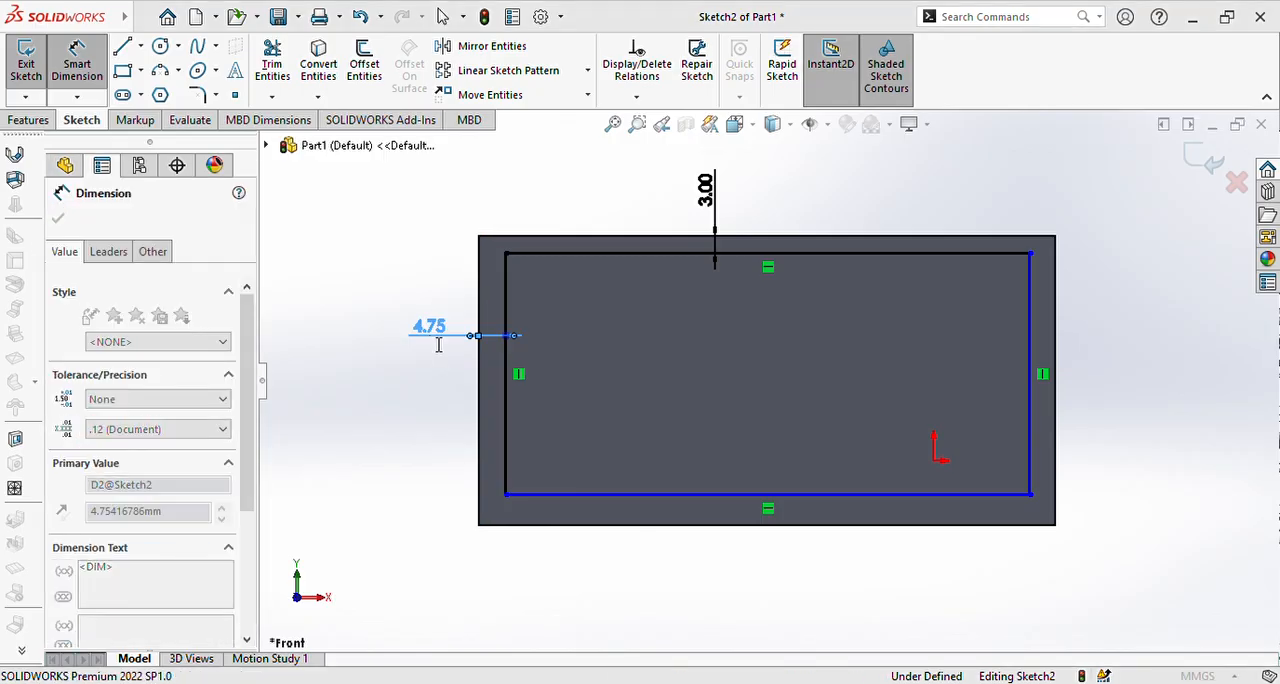
pyautogui.write('3')
pyautogui.press('Return')
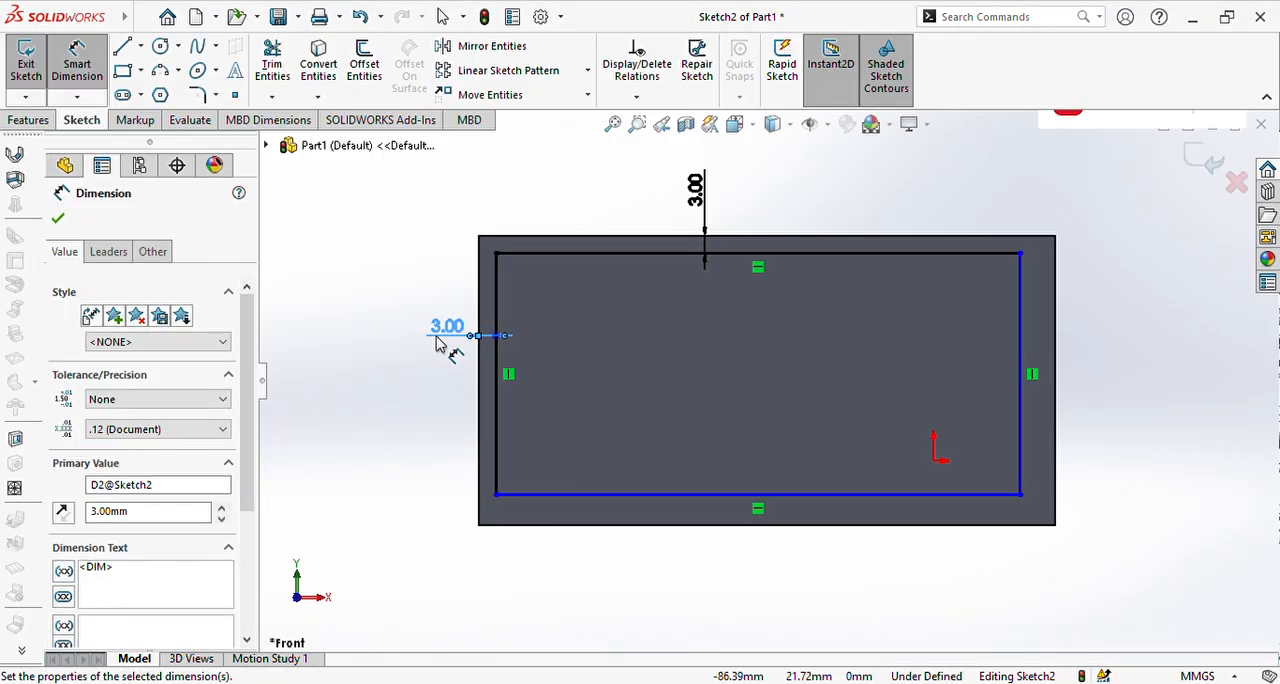
# Step: Dimension the inner rectangle's bottom edge 3 mm from the block's bottom edge
pyautogui.click(565, 495)
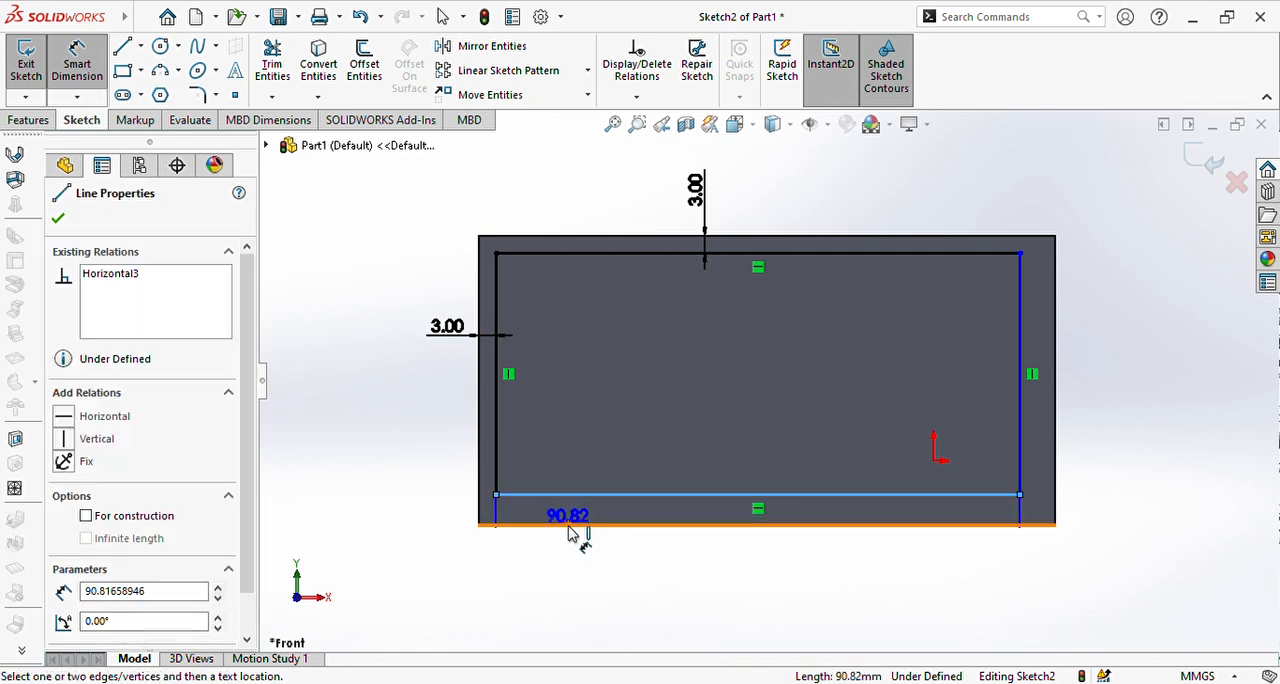
pyautogui.click(577, 523)
pyautogui.click(530, 602)
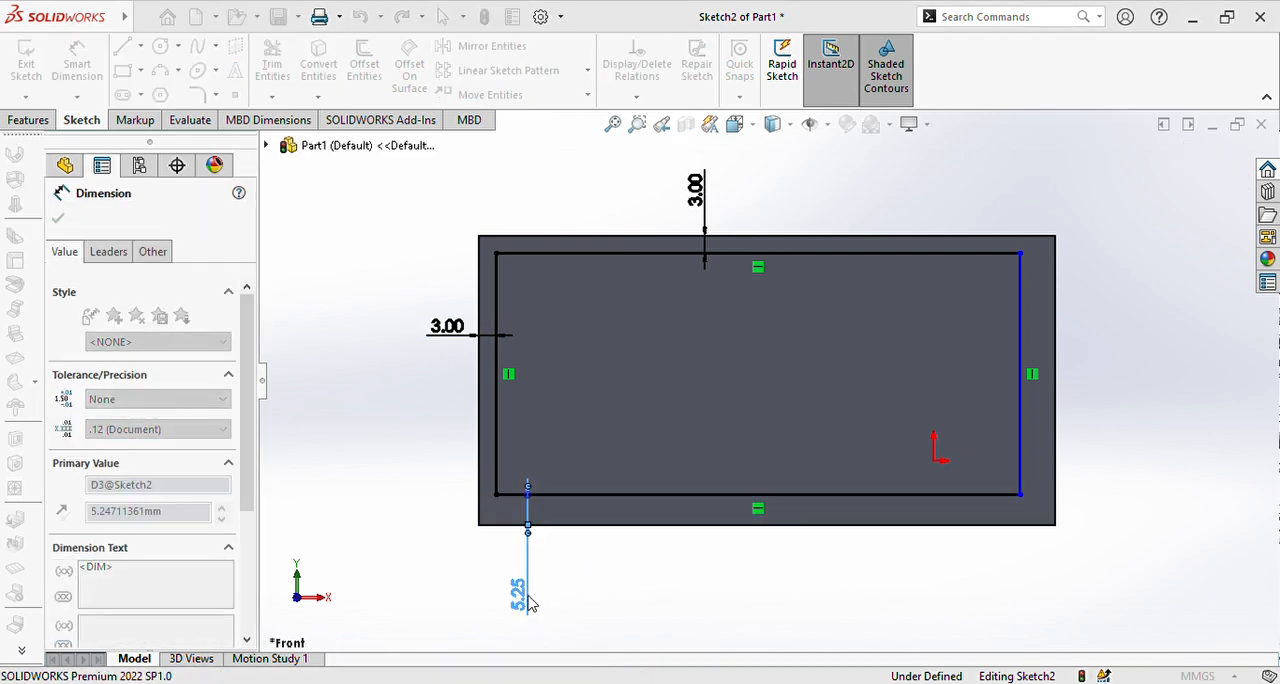
pyautogui.write('3')
pyautogui.press('Return')
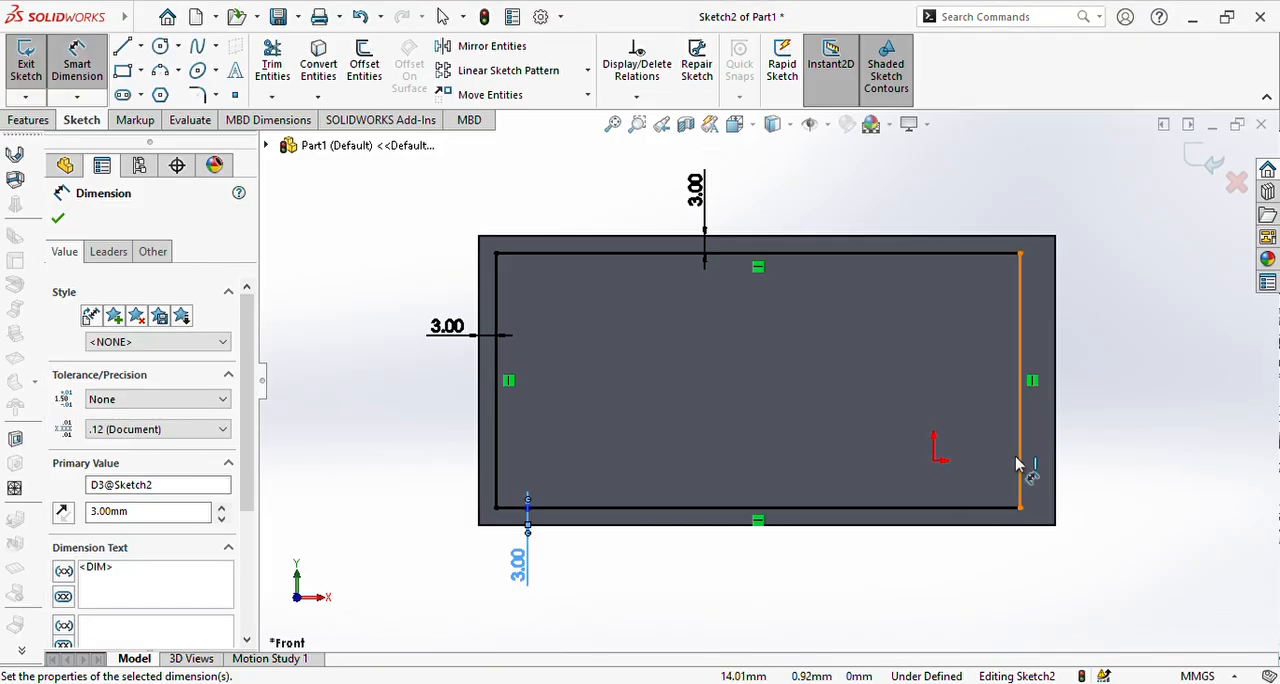
# Step: Dimension the inner rectangle's right edge 3 mm from the block's right edge, and finish dimensioning
pyautogui.click(1021, 456)
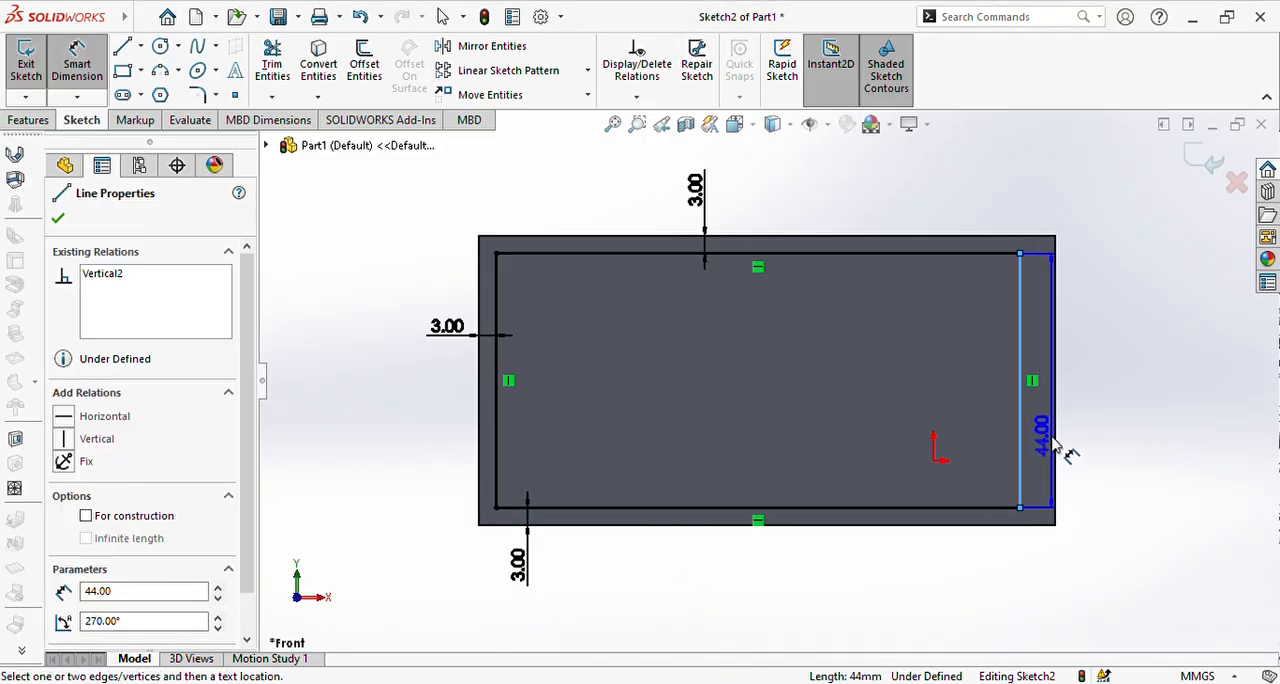
pyautogui.click(1055, 445)
pyautogui.click(1074, 406)
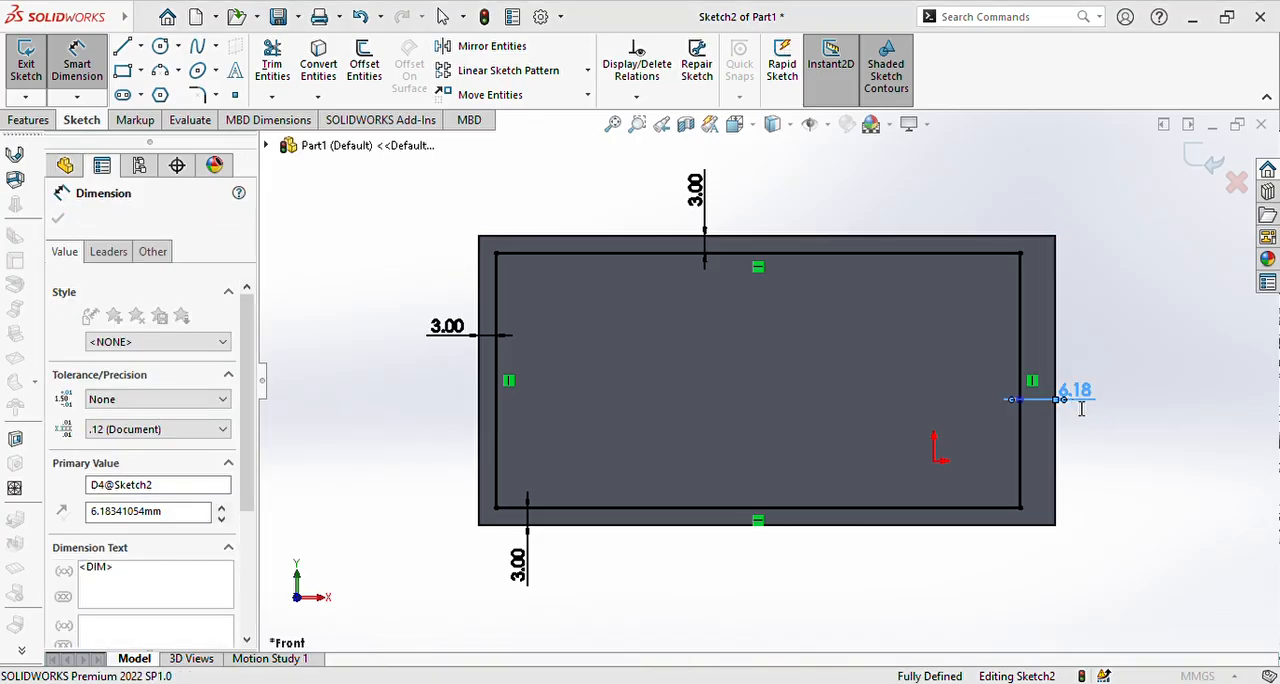
pyautogui.write('3')
pyautogui.press('Return')
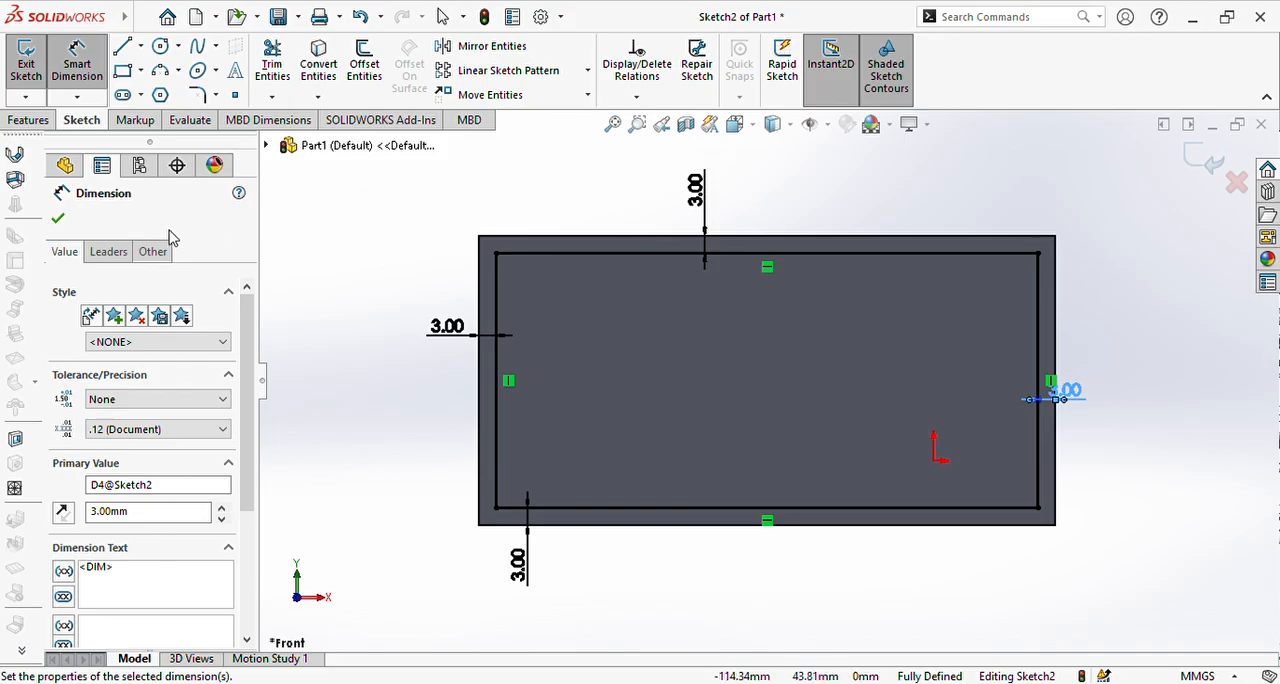
pyautogui.click(58, 220)
# Step: Start an Extruded Cut from the inset rectangle on the Front Plane with a Blind depth of 15 mm
pyautogui.moveTo(431, 275); pyautogui.dragTo(483, 323, button='middle')
pyautogui.moveTo(386, 277); pyautogui.dragTo(460, 372, button='middle')
pyautogui.click(118, 337)
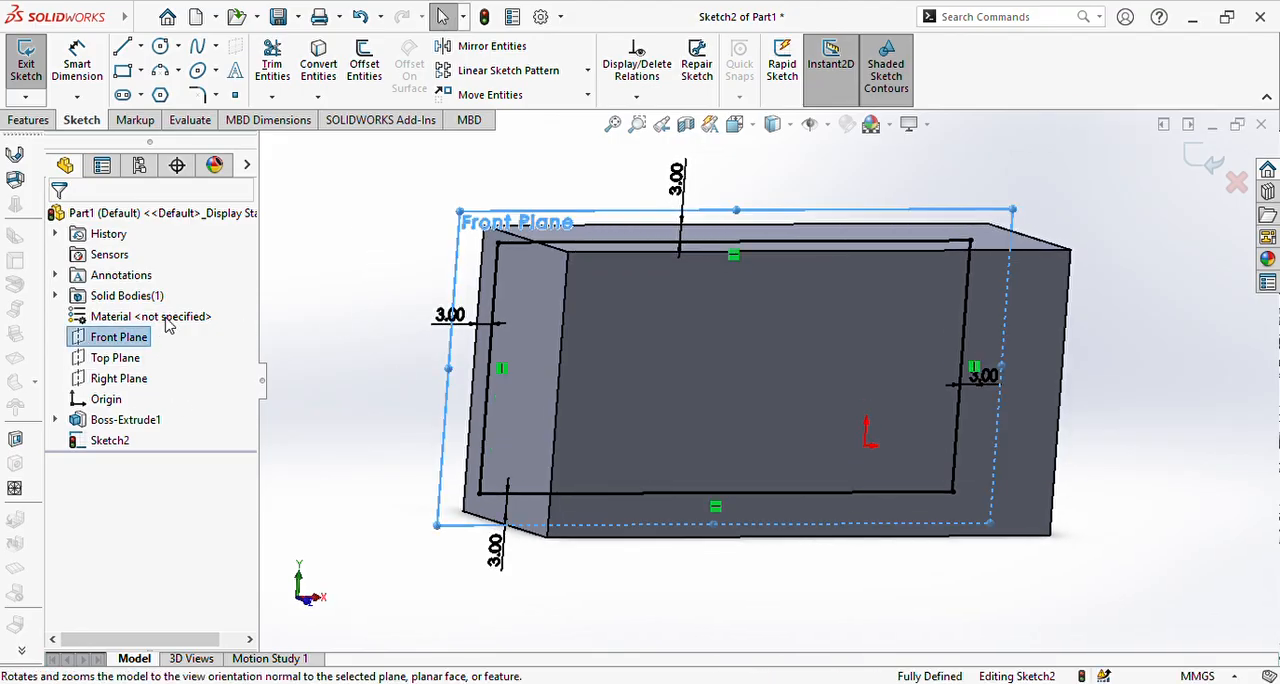
pyautogui.click(172, 320)
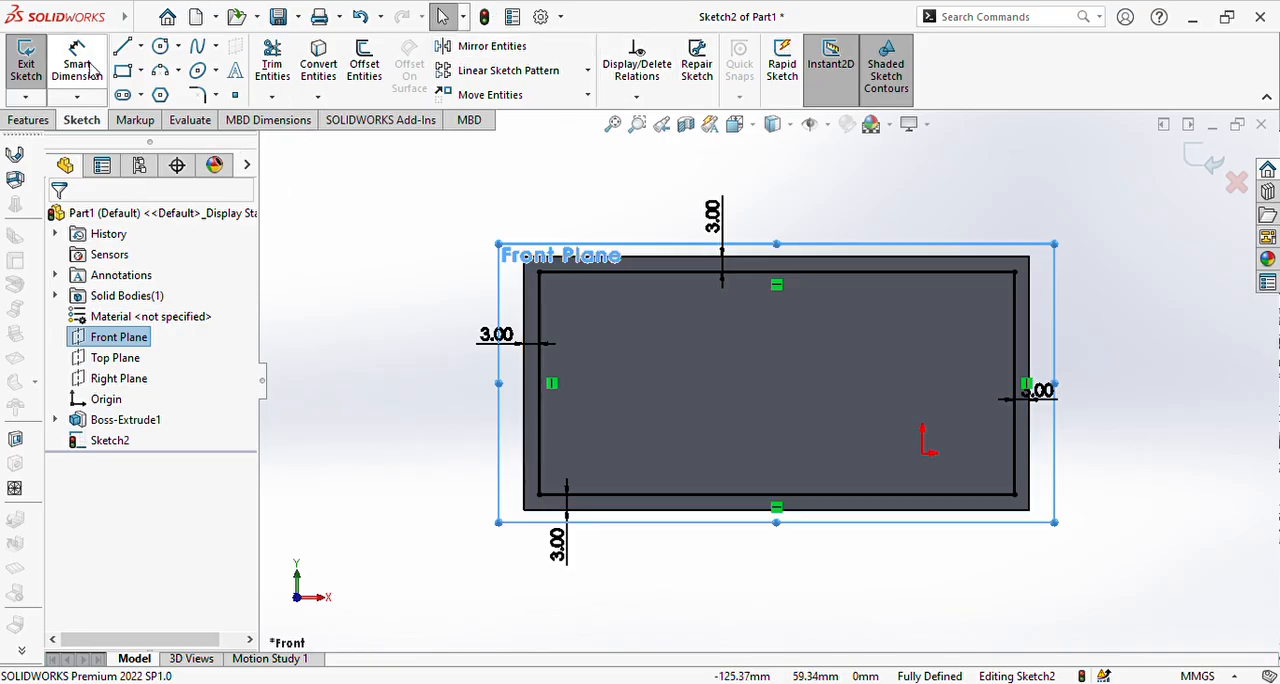
pyautogui.click(28, 120)
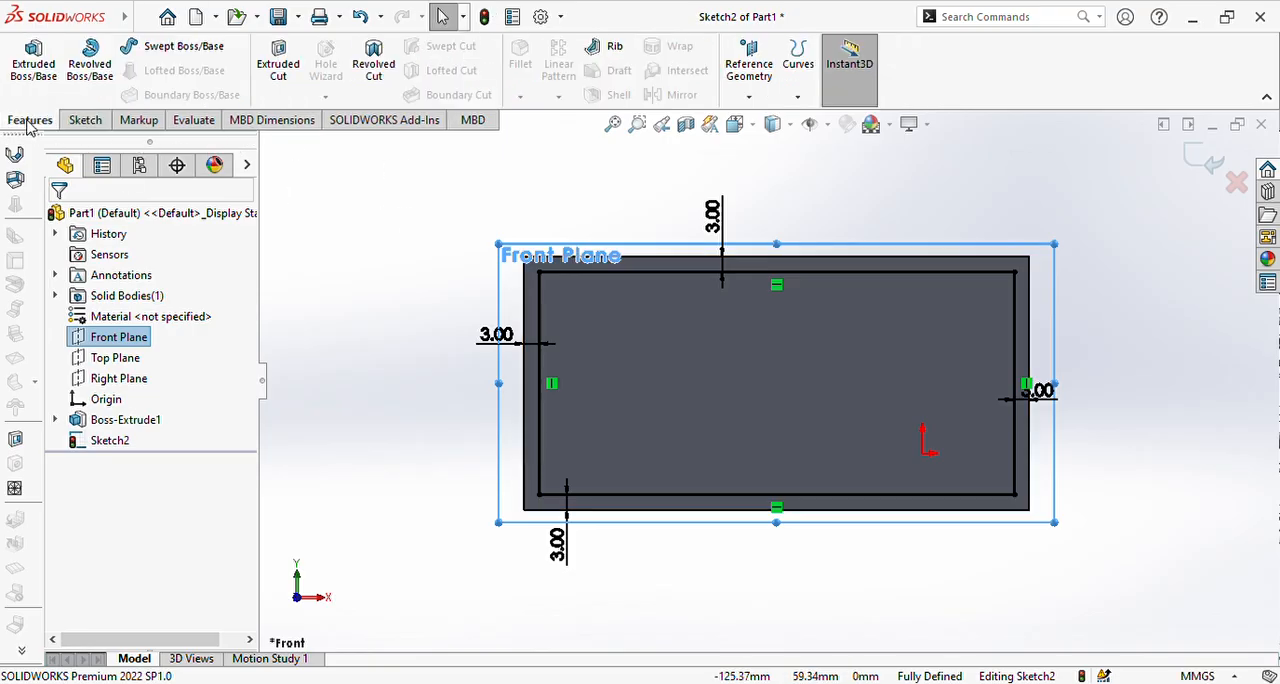
pyautogui.click(279, 68)
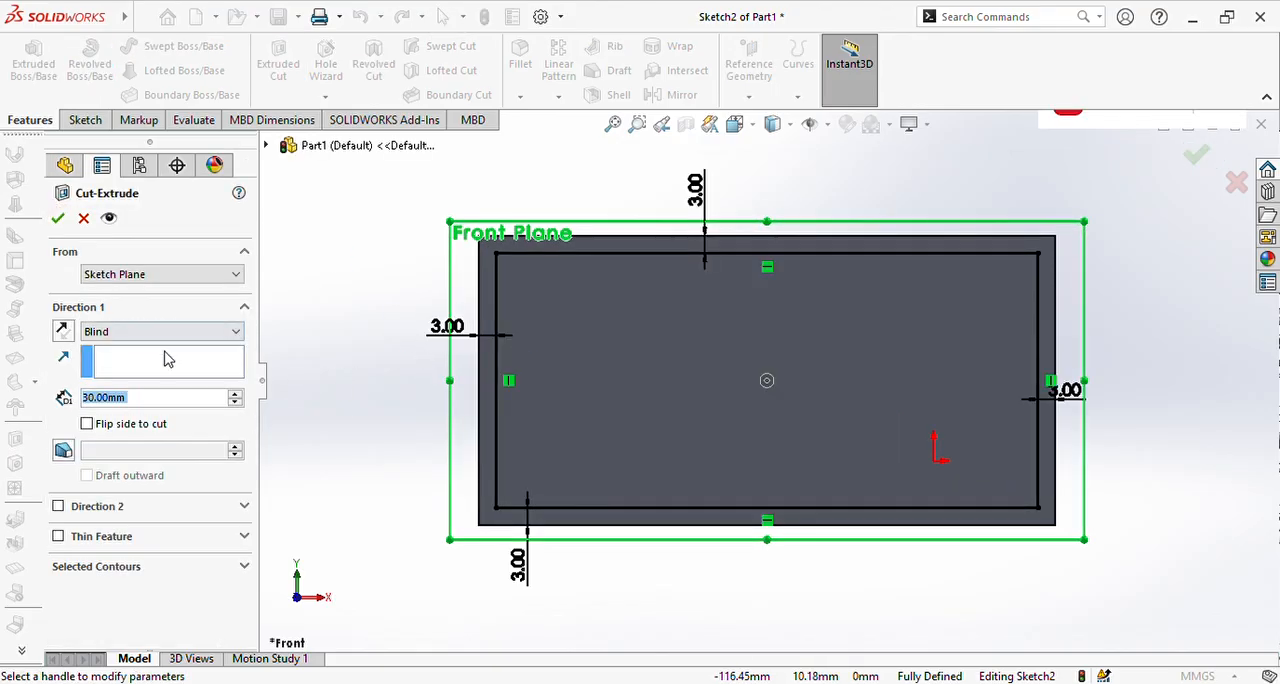
pyautogui.click(222, 333)
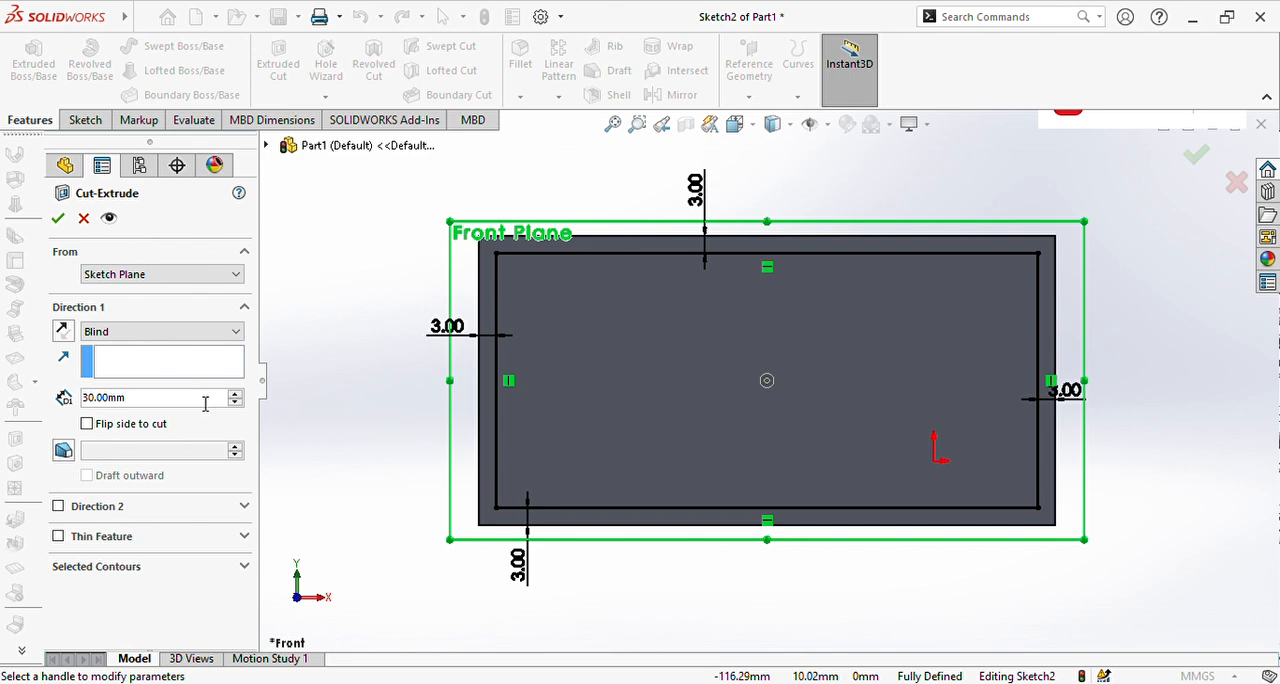
pyautogui.press('BackSpace')
pyautogui.press('BackSpace')
pyautogui.press('BackSpace')
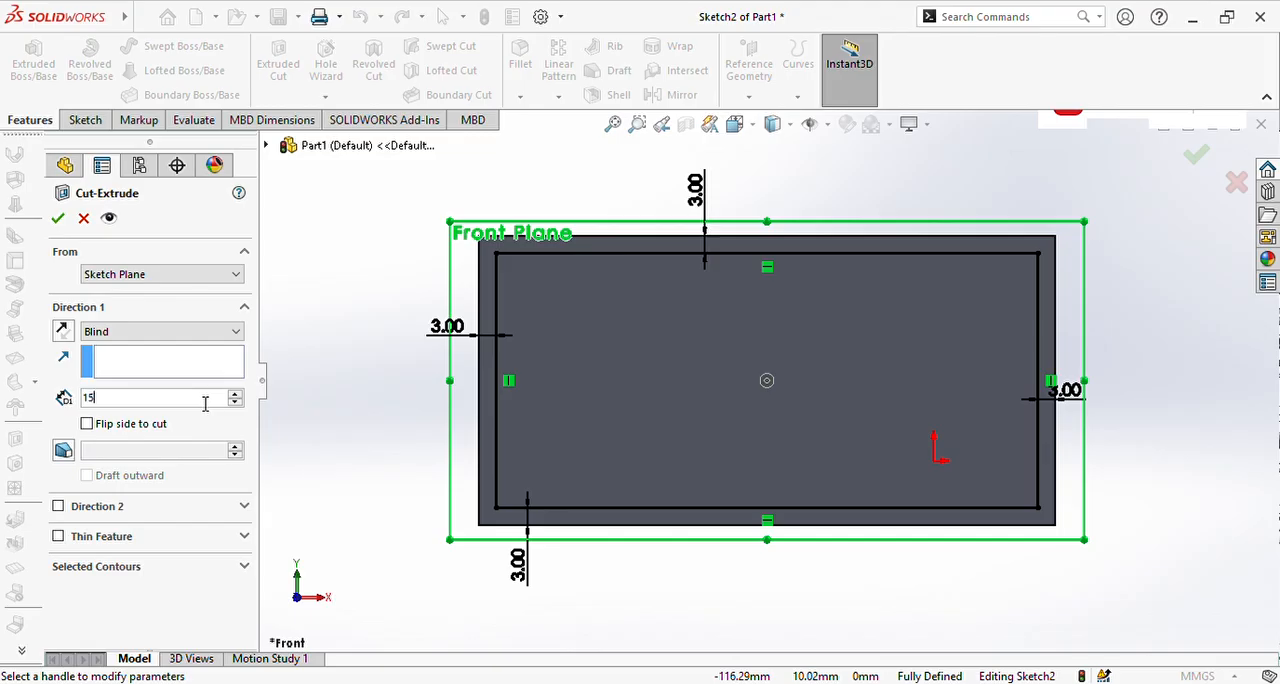
pyautogui.click(57, 221)
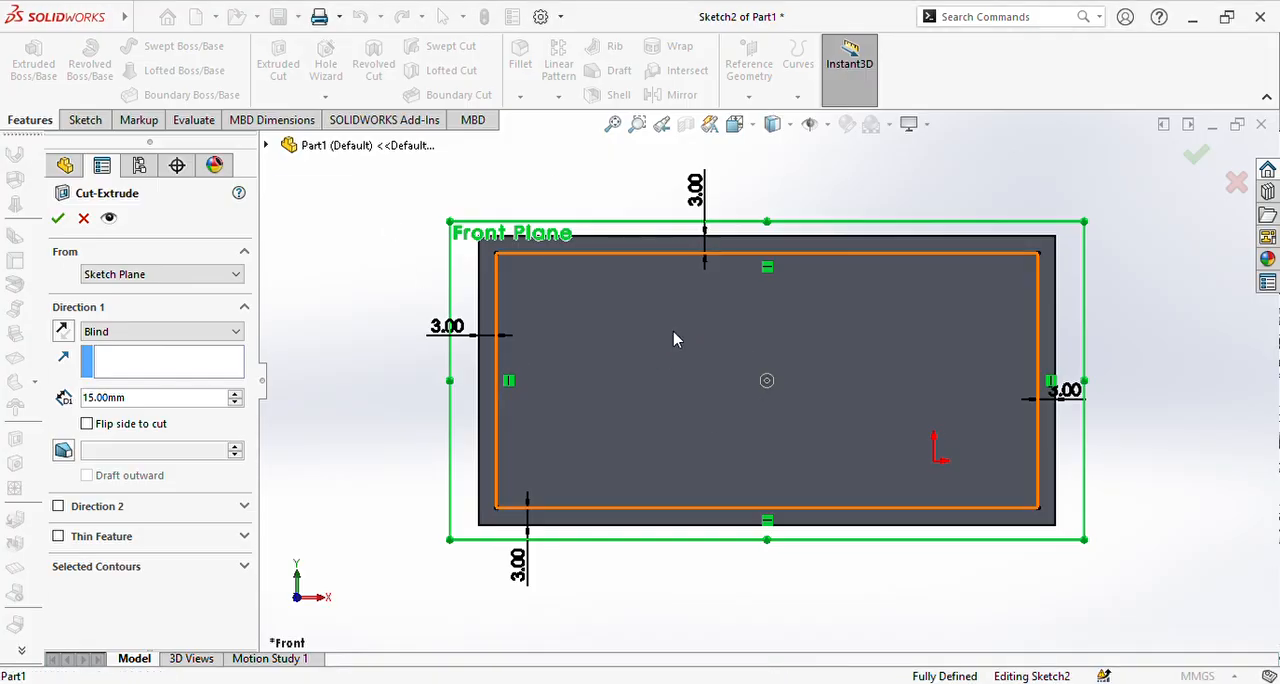
# Step: Reverse the cut direction so the 15 mm cut runs into the block, and accept the feature
pyautogui.moveTo(420, 251); pyautogui.dragTo(549, 380, button='middle')
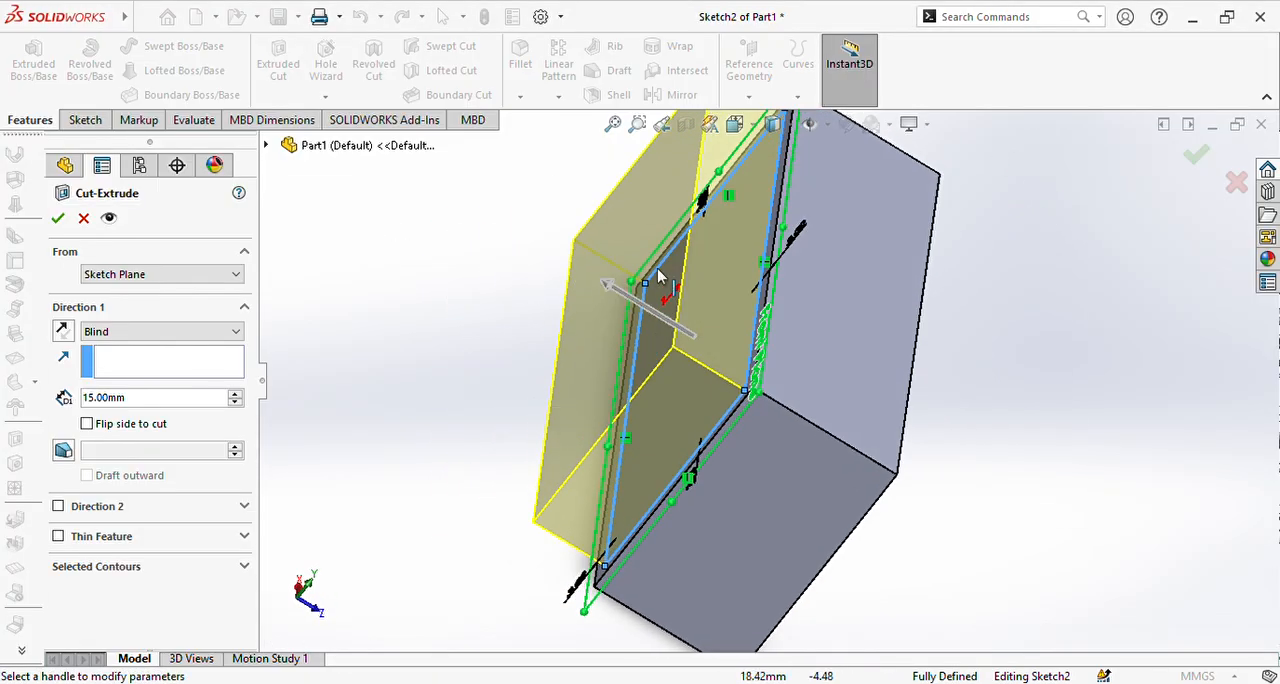
pyautogui.click(622, 300)
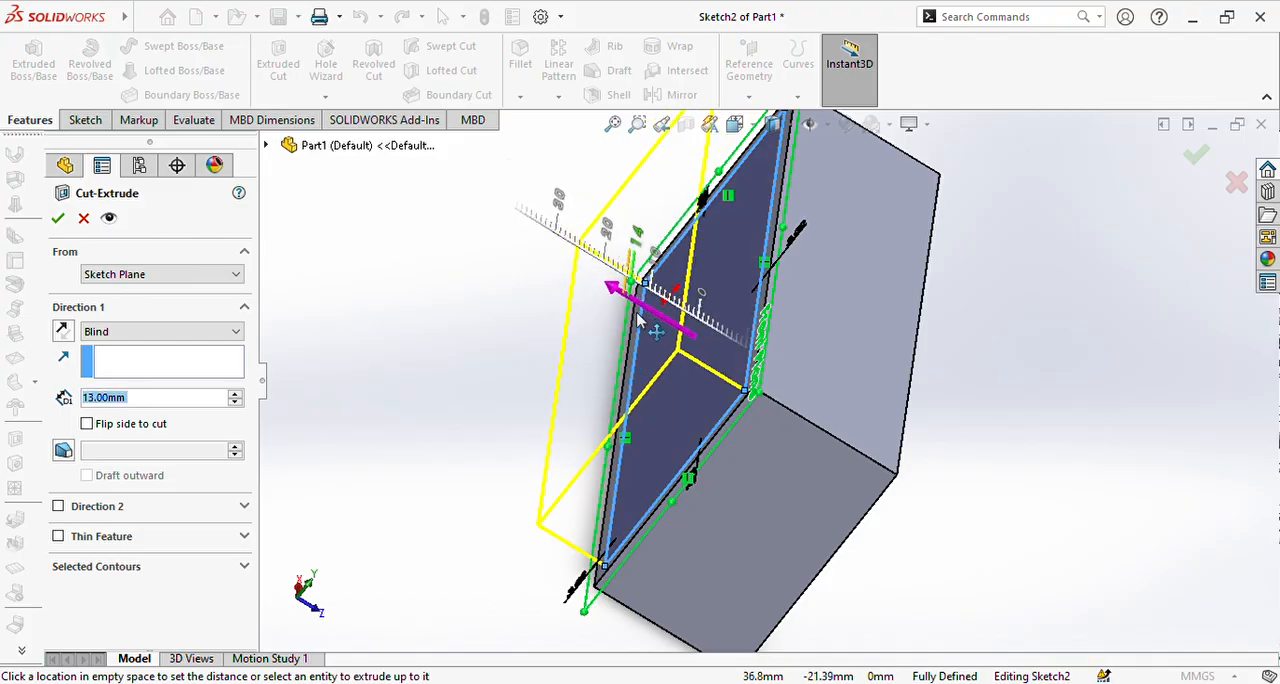
pyautogui.click(762, 440)
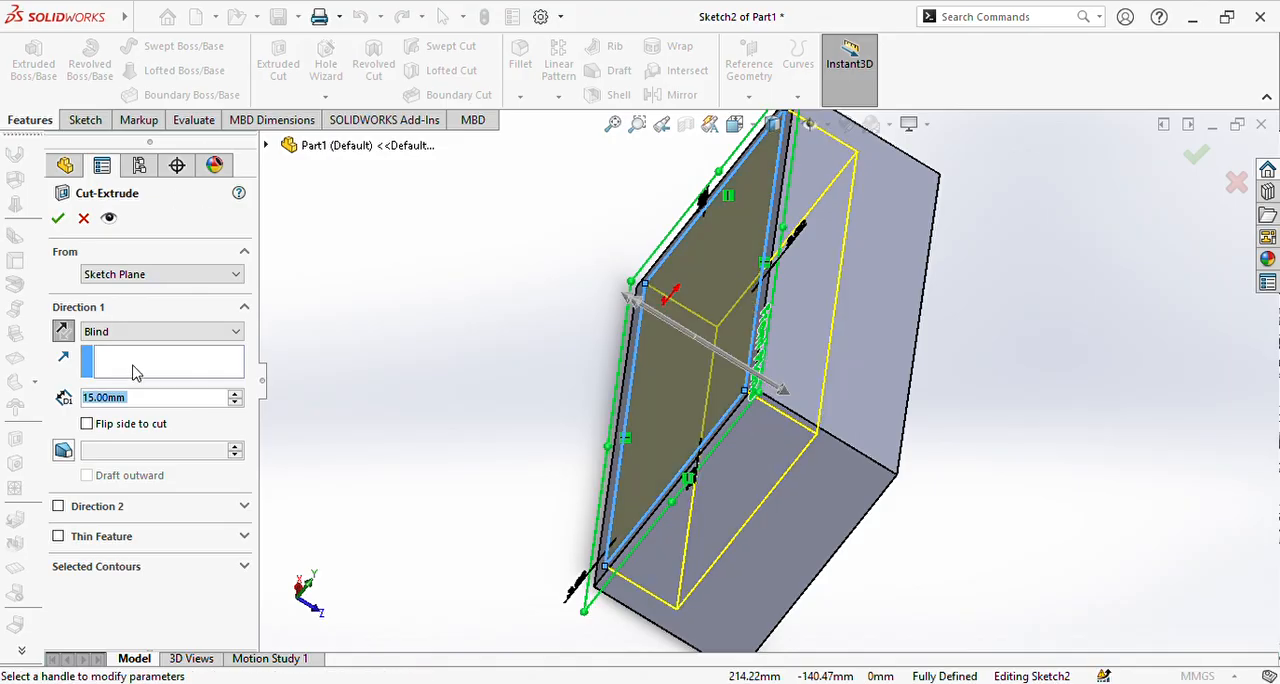
pyautogui.click(57, 220)
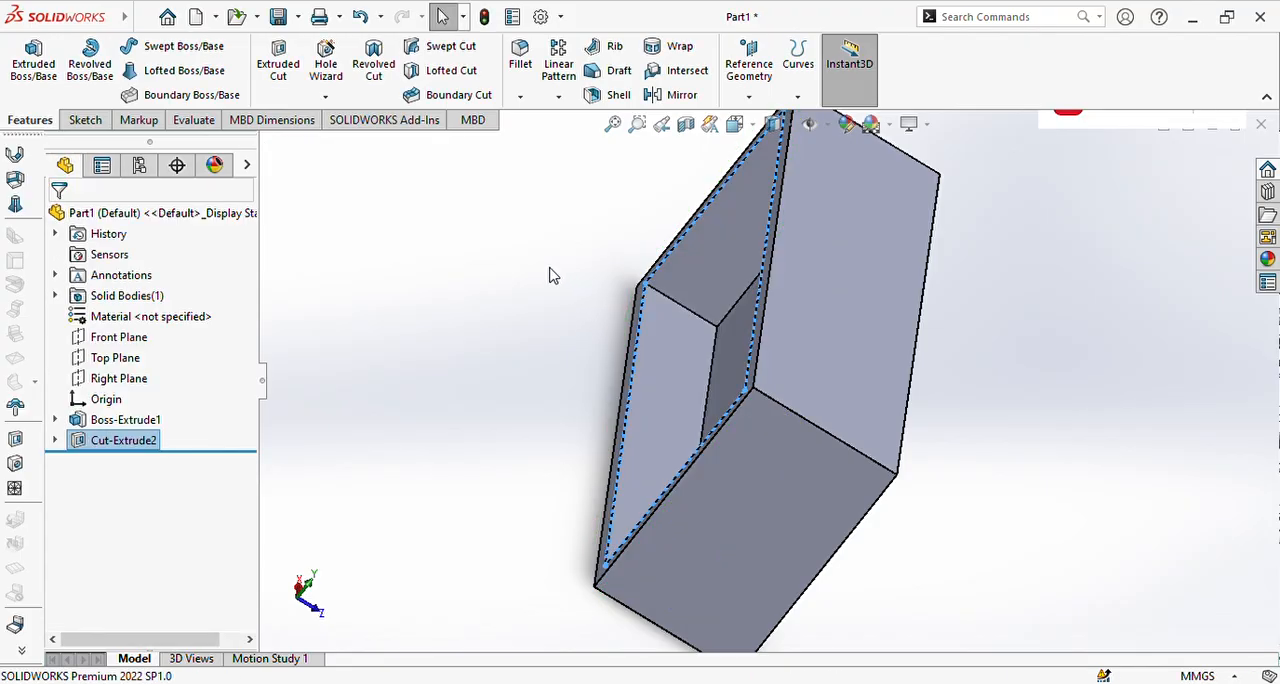
# Step: Examine the block's rectangular pocket and outer faces from several angles
pyautogui.moveTo(491, 394); pyautogui.dragTo(737, 289, button='middle')
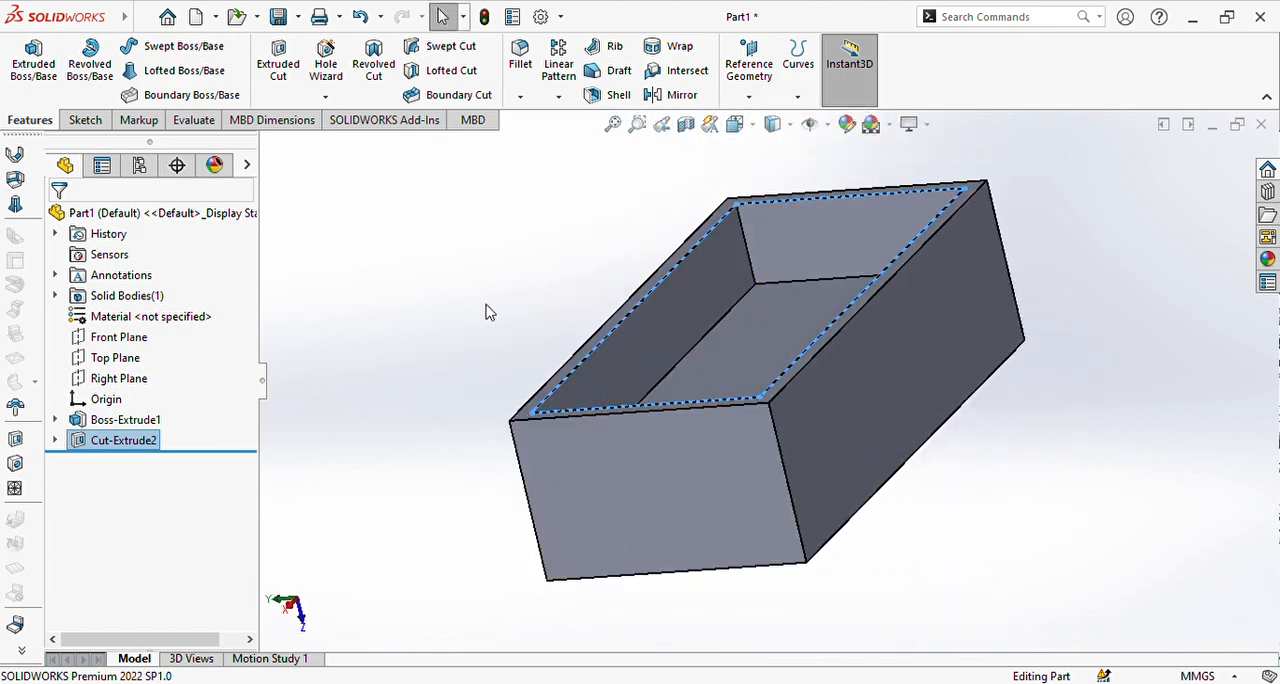
pyautogui.moveTo(488, 312); pyautogui.dragTo(700, 309, button='middle')
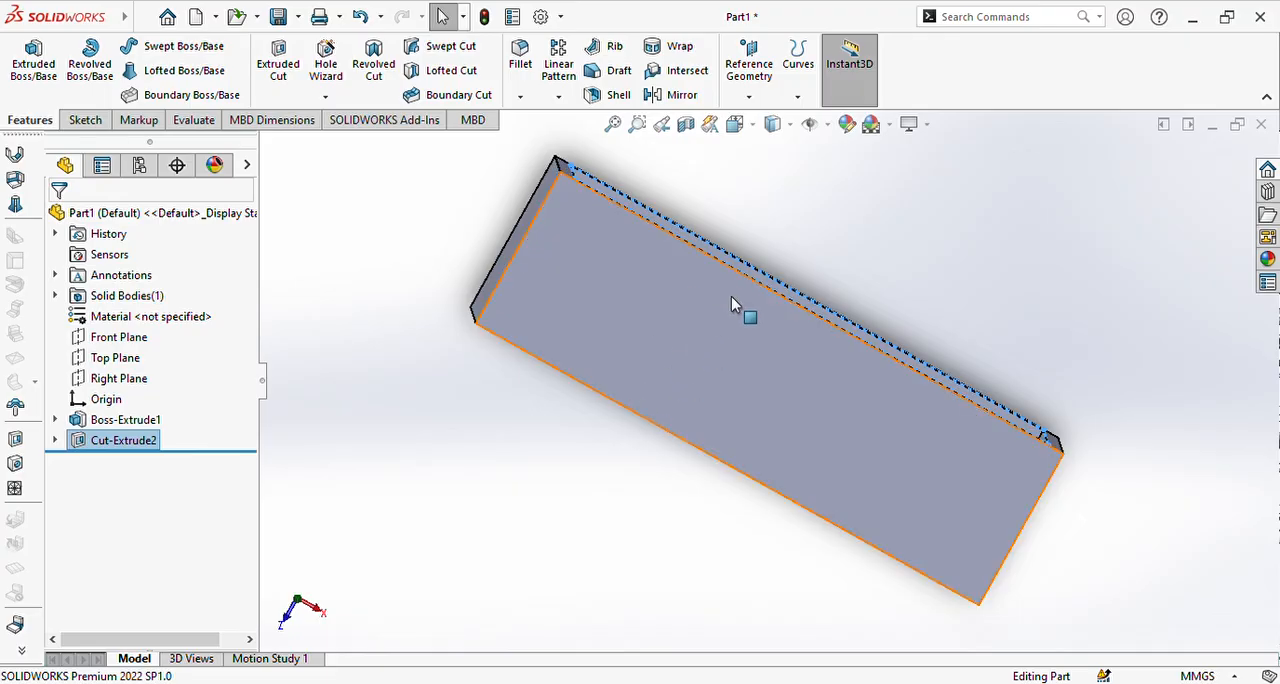
pyautogui.moveTo(963, 280); pyautogui.dragTo(737, 520, button='middle')
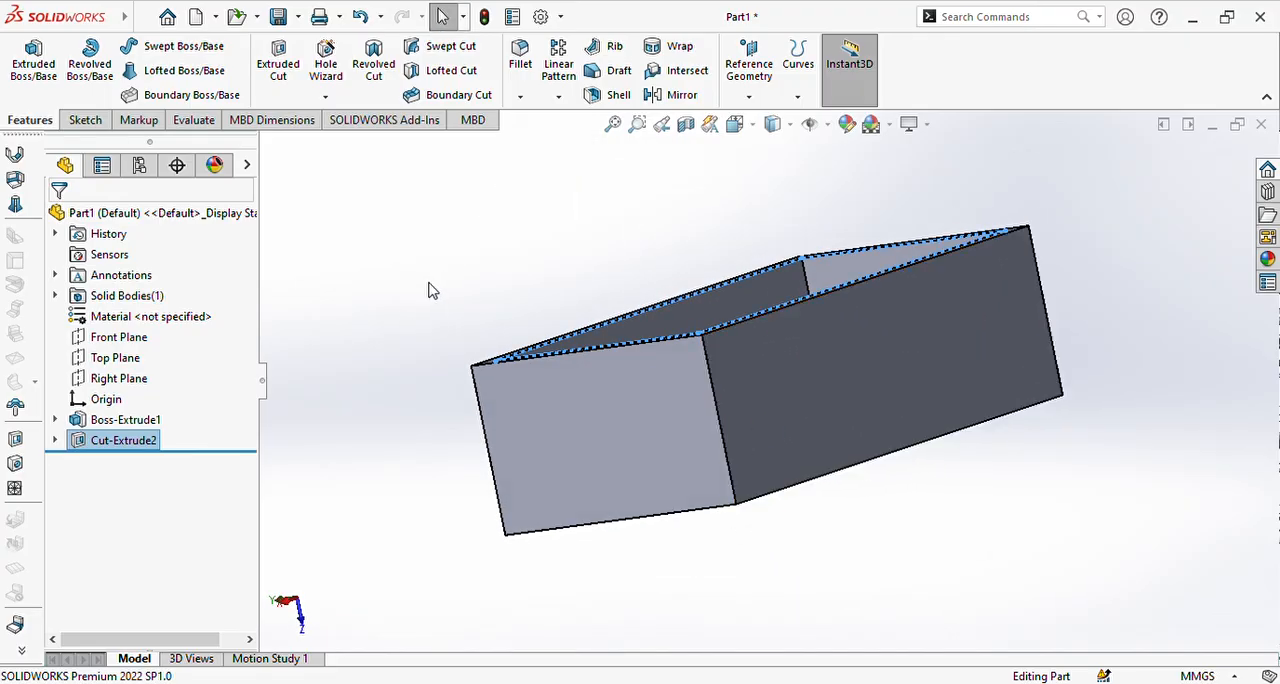
pyautogui.moveTo(428, 290); pyautogui.dragTo(723, 383, button='middle')
pyautogui.moveTo(500, 400)
pyautogui.mouseDown(button='middle')
pyautogui.moveTo(781, 391)
pyautogui.moveTo(857, 423)
pyautogui.mouseUp(button='middle')
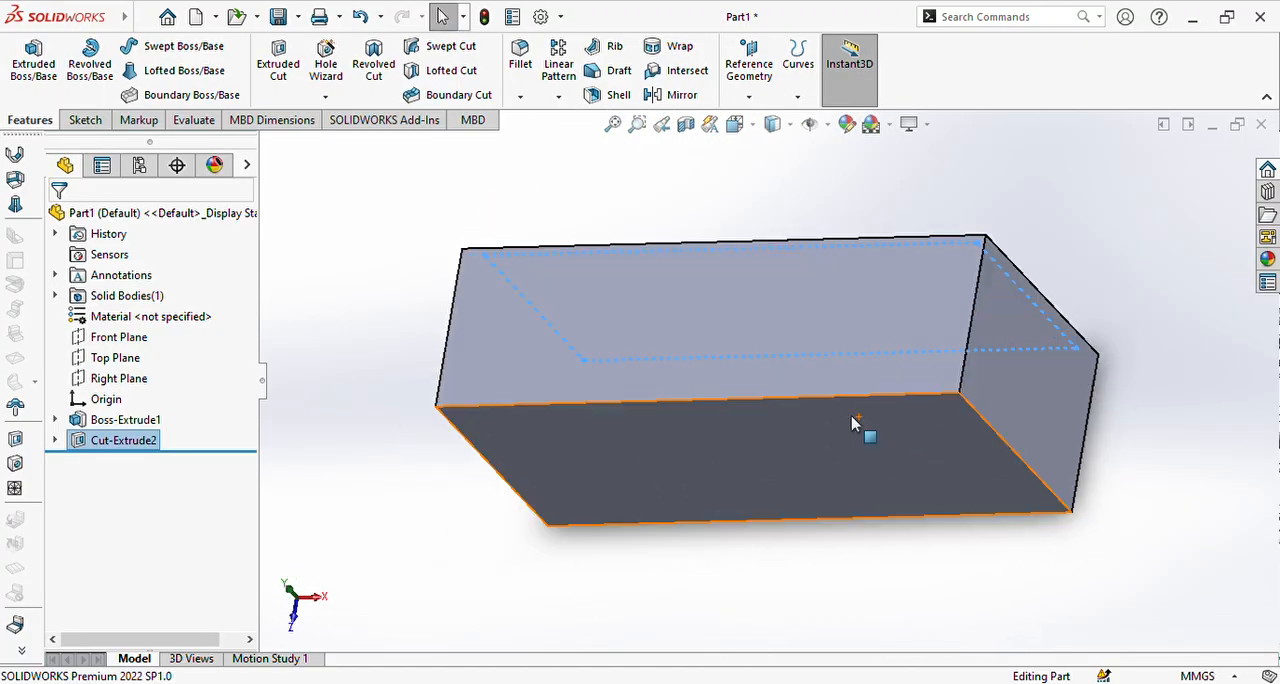
# Step: Sketch a horizontal straight slot about 13.6 mm wide on the Front Plane, near the block's upper-left corner
pyautogui.click(88, 120)
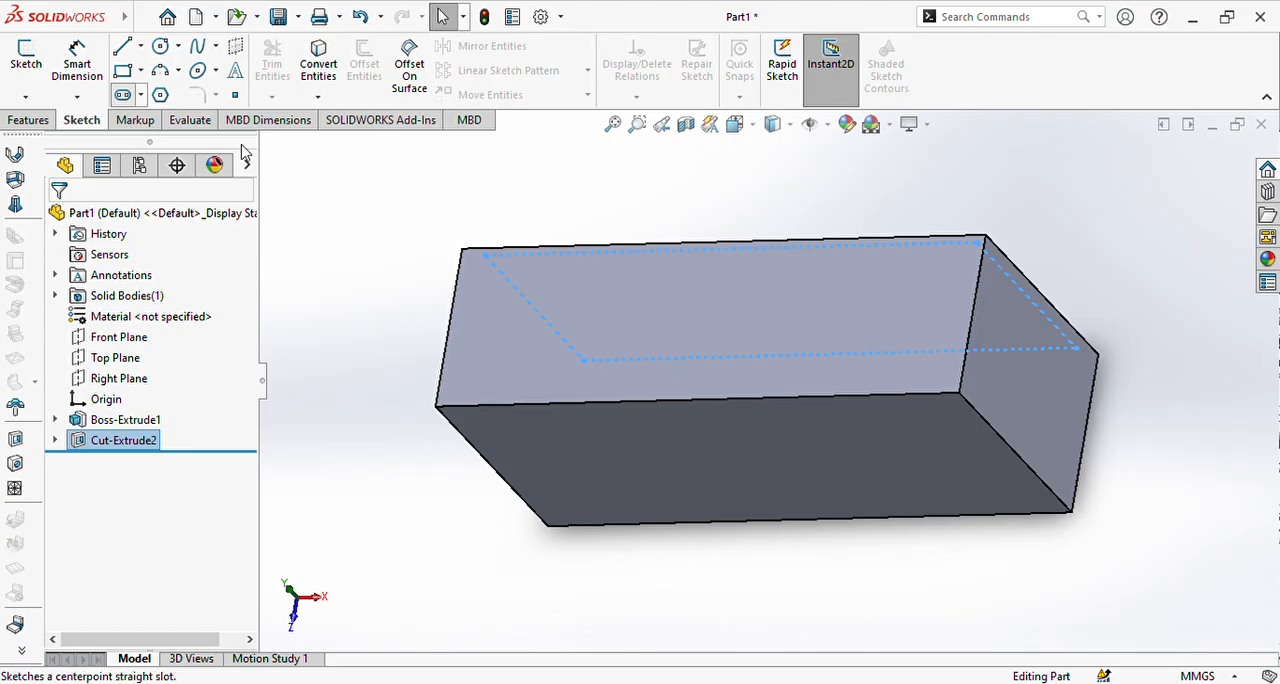
pyautogui.click(26, 55)
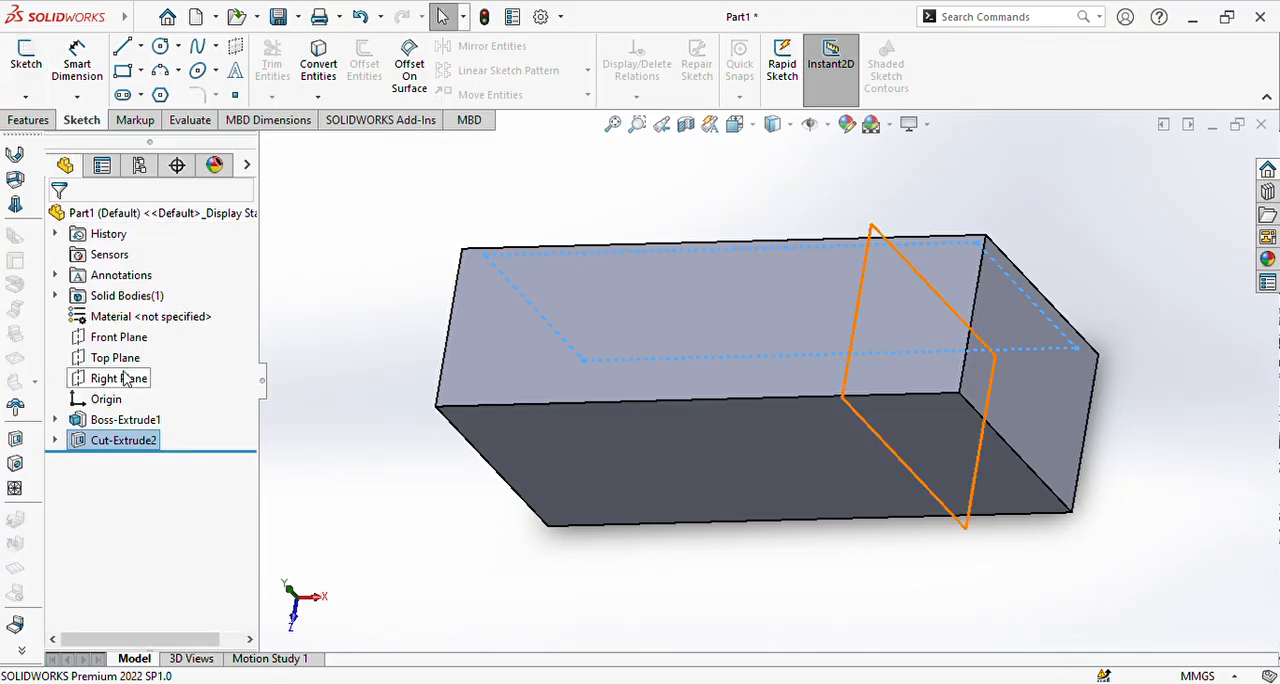
pyautogui.click(110, 337)
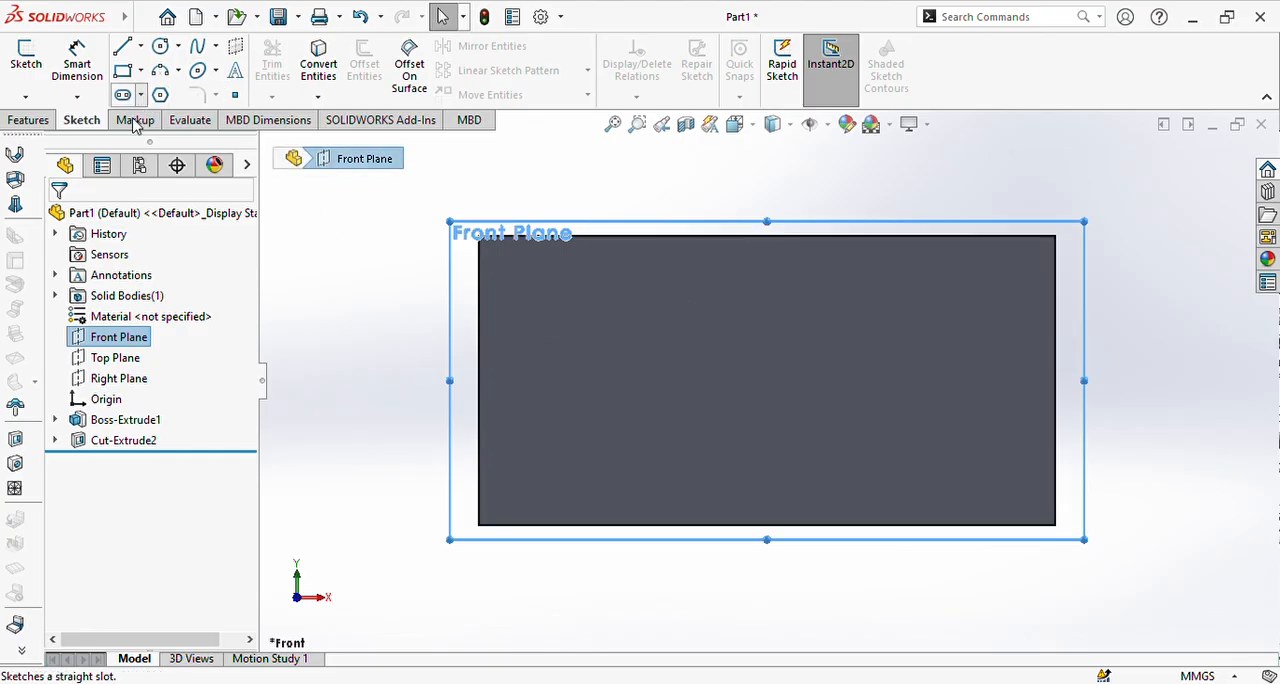
pyautogui.click(122, 95)
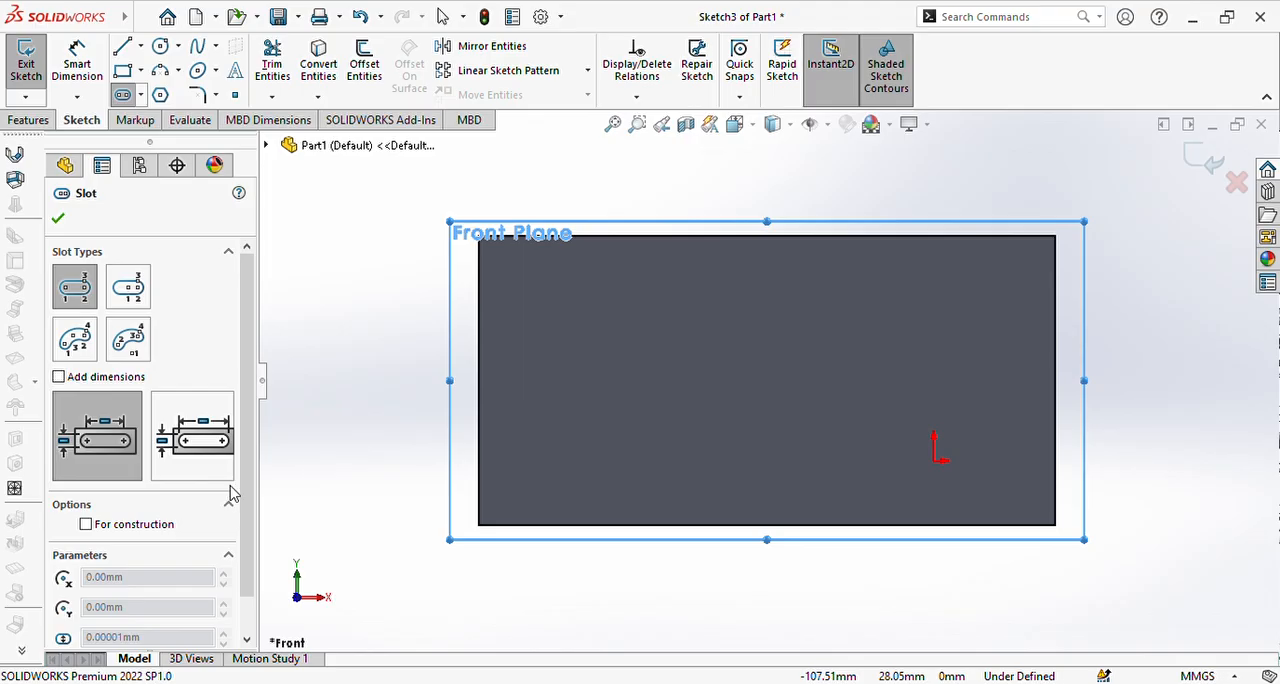
pyautogui.click(543, 304)
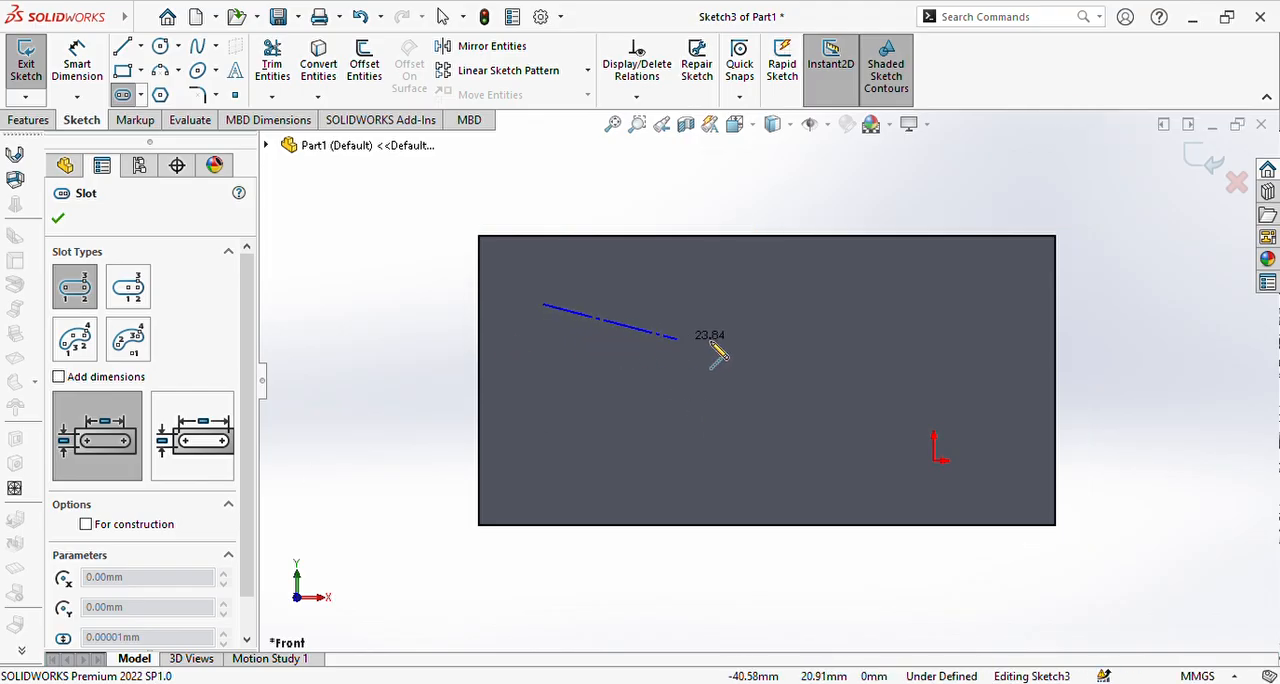
pyautogui.click(778, 305)
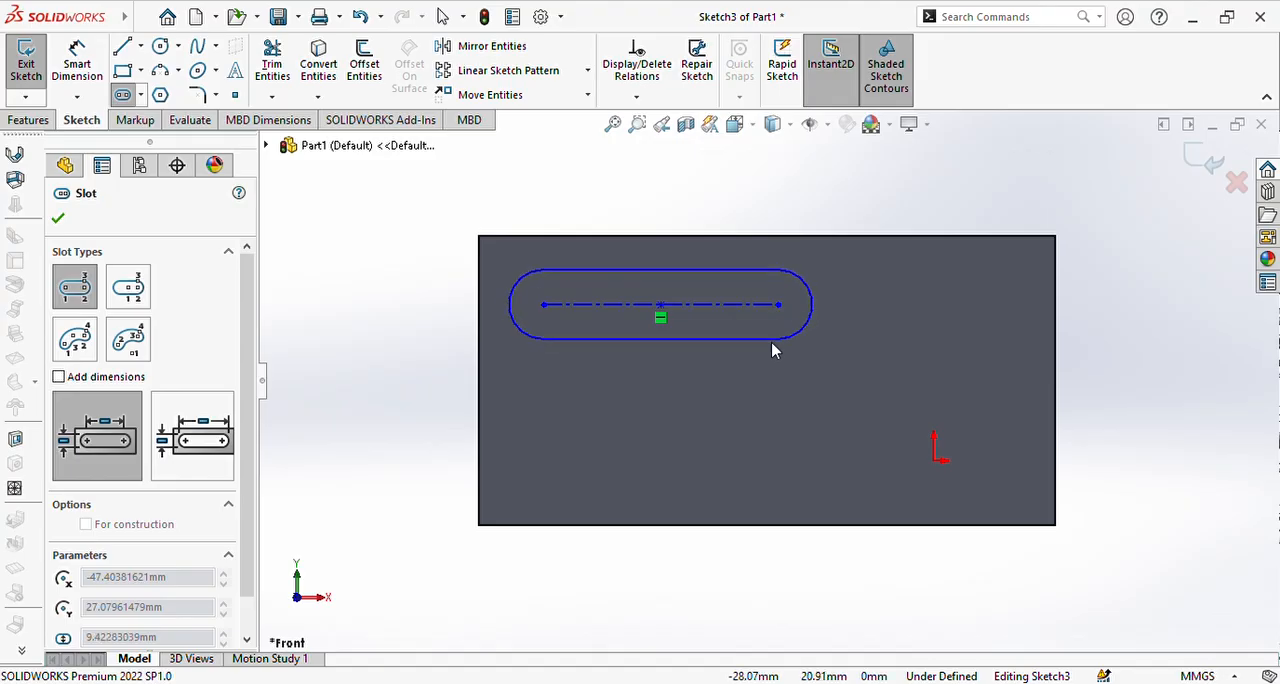
pyautogui.click(777, 346)
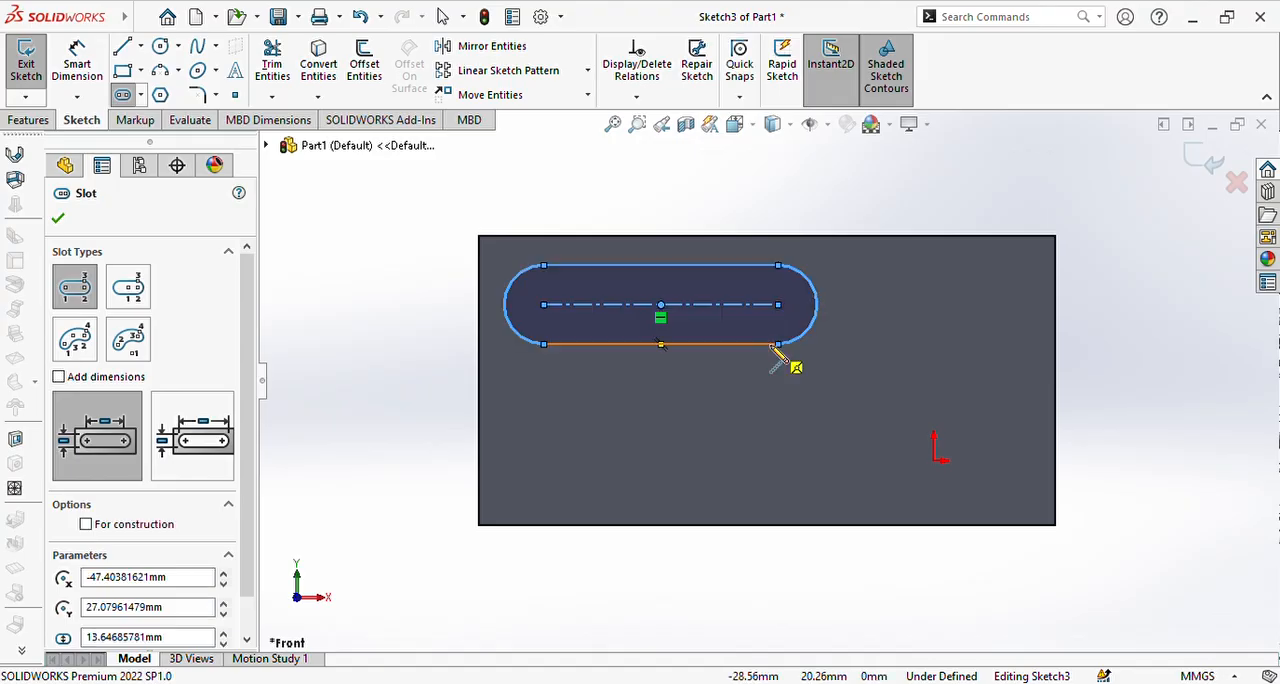
# Step: Start an Extruded Cut from the straight slot sketch and reverse it into the block to a depth of 28 mm
pyautogui.press('Escape')
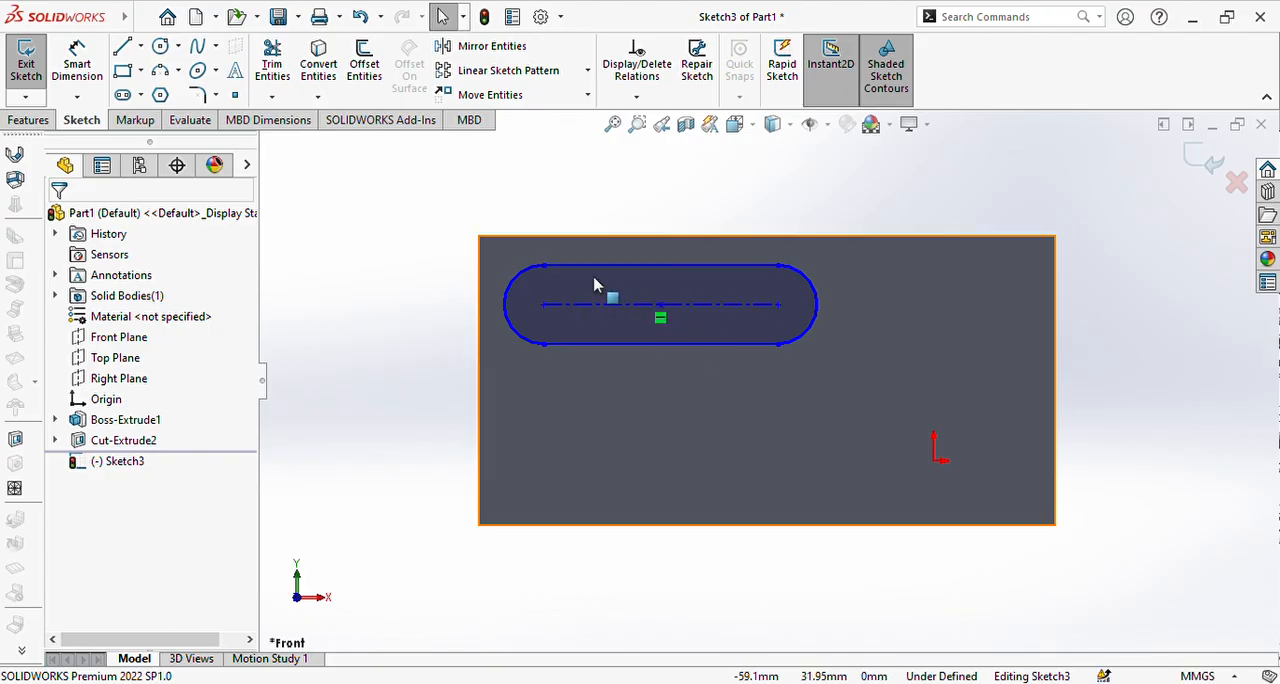
pyautogui.moveTo(443, 263)
pyautogui.mouseDown(button='middle')
pyautogui.moveTo(466, 286)
pyautogui.moveTo(480, 278)
pyautogui.moveTo(460, 272)
pyautogui.mouseUp(button='middle')
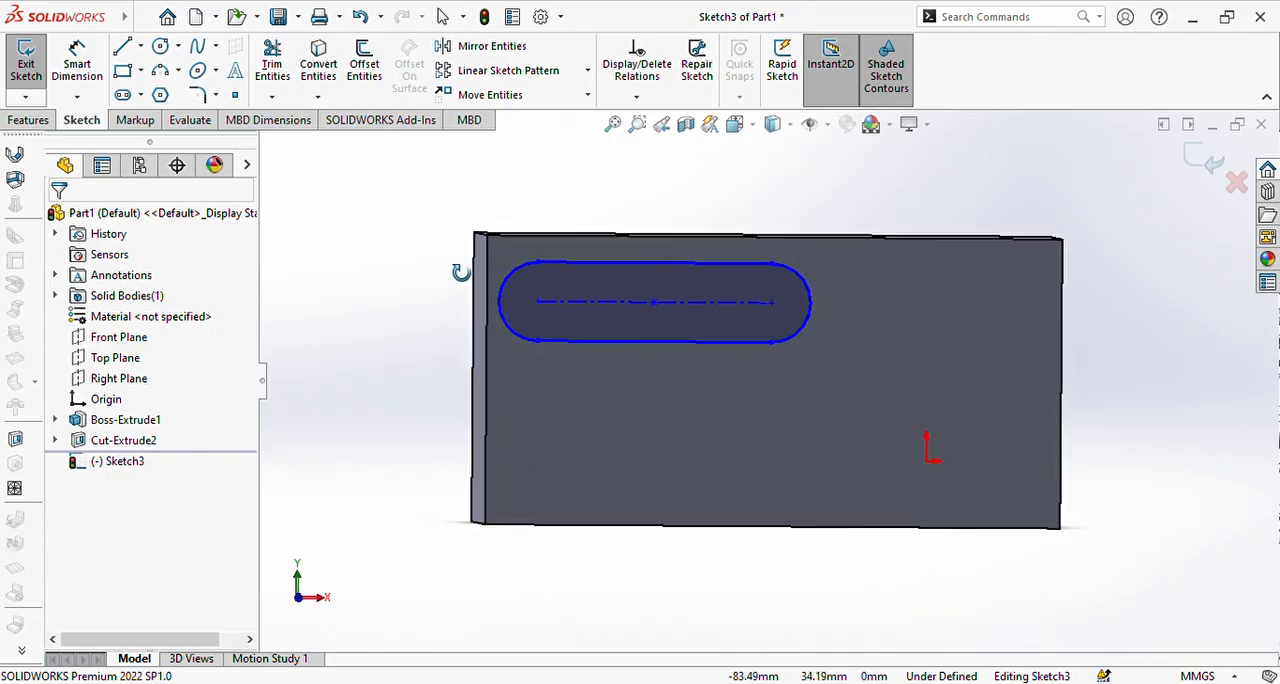
pyautogui.click(29, 120)
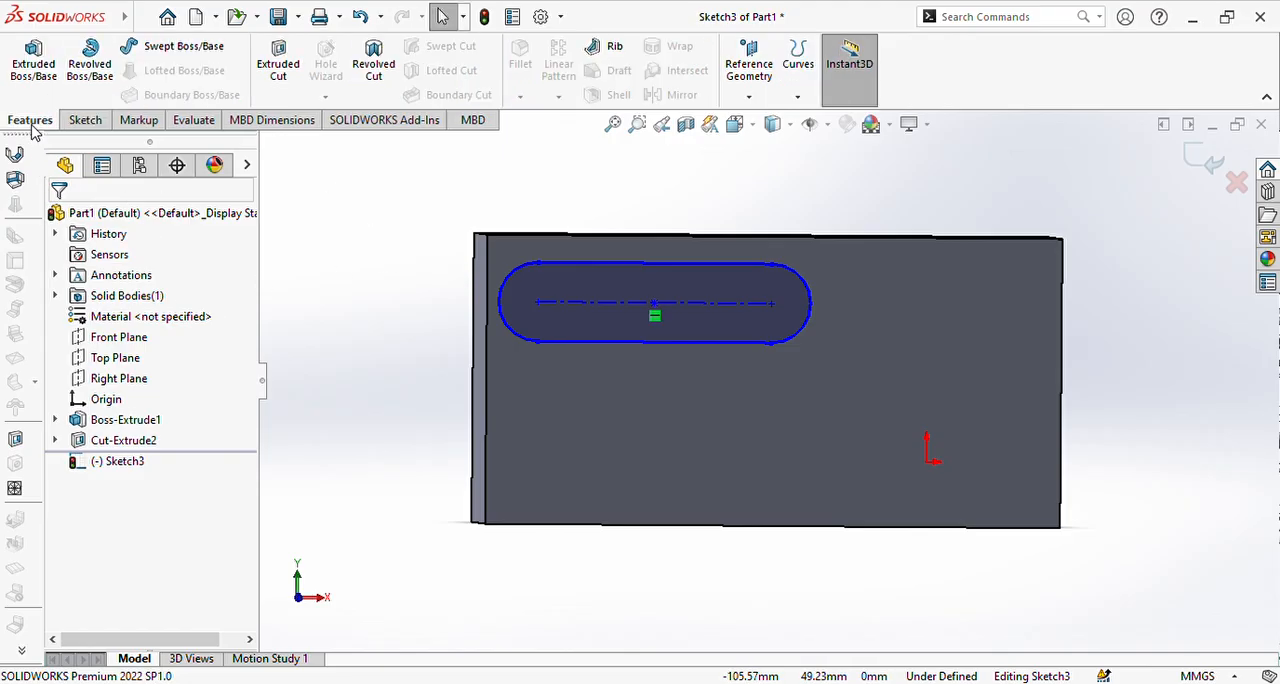
pyautogui.click(272, 66)
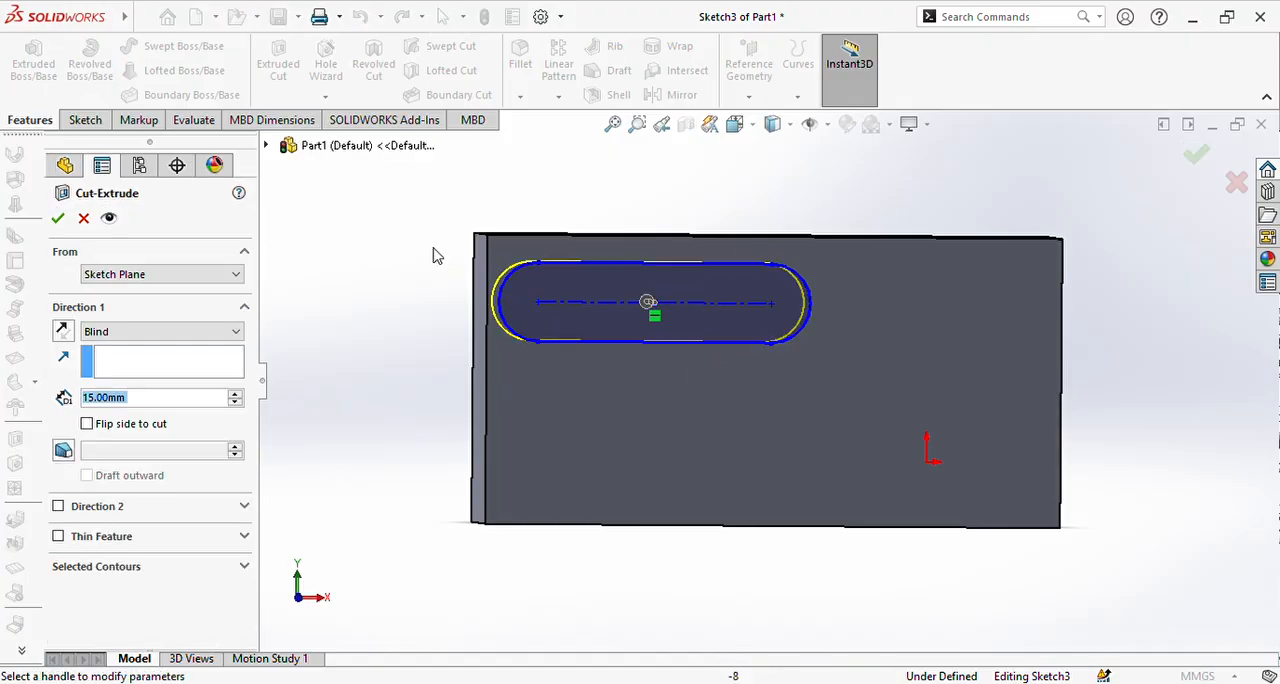
pyautogui.moveTo(445, 280); pyautogui.dragTo(600, 252, button='middle')
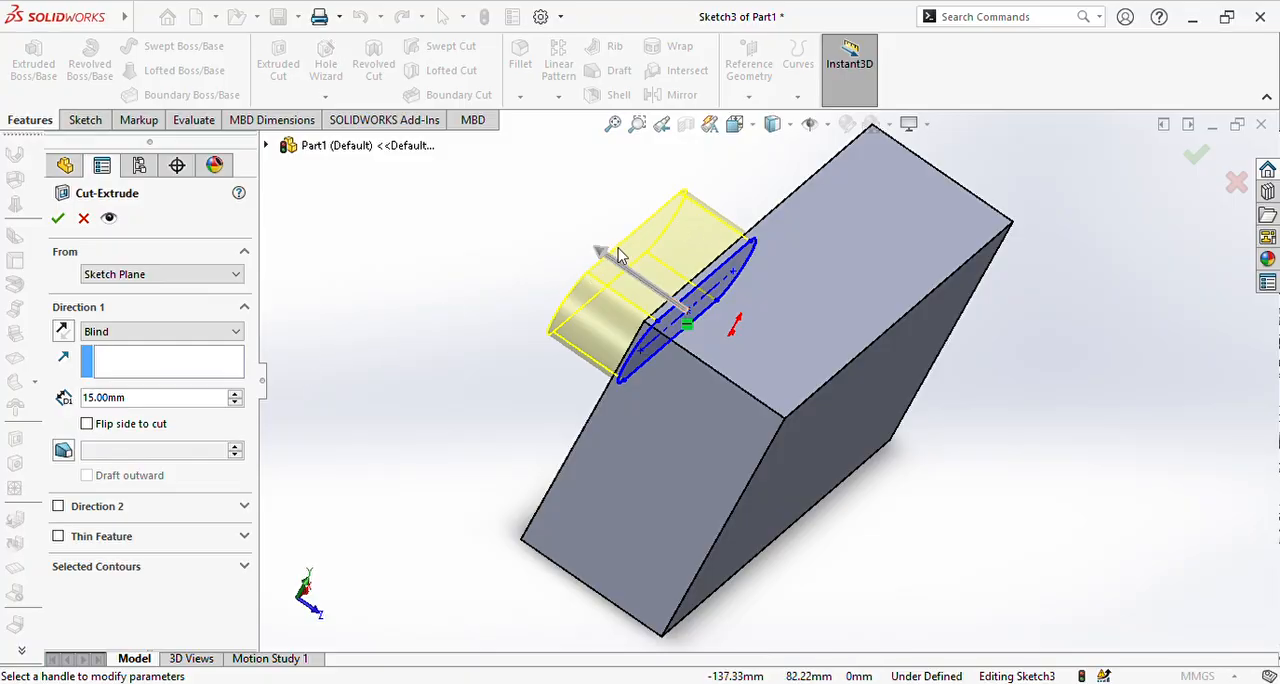
pyautogui.moveTo(618, 255); pyautogui.dragTo(803, 456)
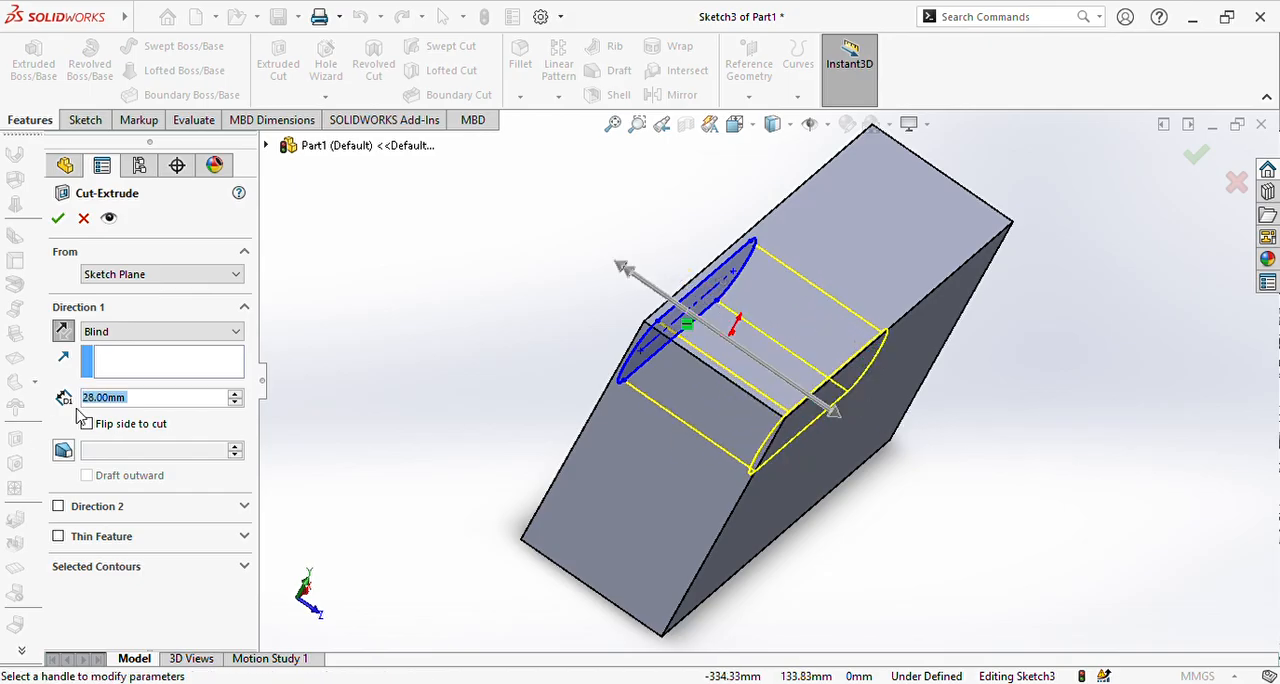
# Step: Set the slot cut's blind depth to 30 mm and accept the feature
pyautogui.click(170, 400)
pyautogui.press('BackSpace')
pyautogui.press('BackSpace')
pyautogui.press('BackSpace')
pyautogui.press('BackSpace')
pyautogui.press('BackSpace')
pyautogui.press('BackSpace')
pyautogui.press('BackSpace')
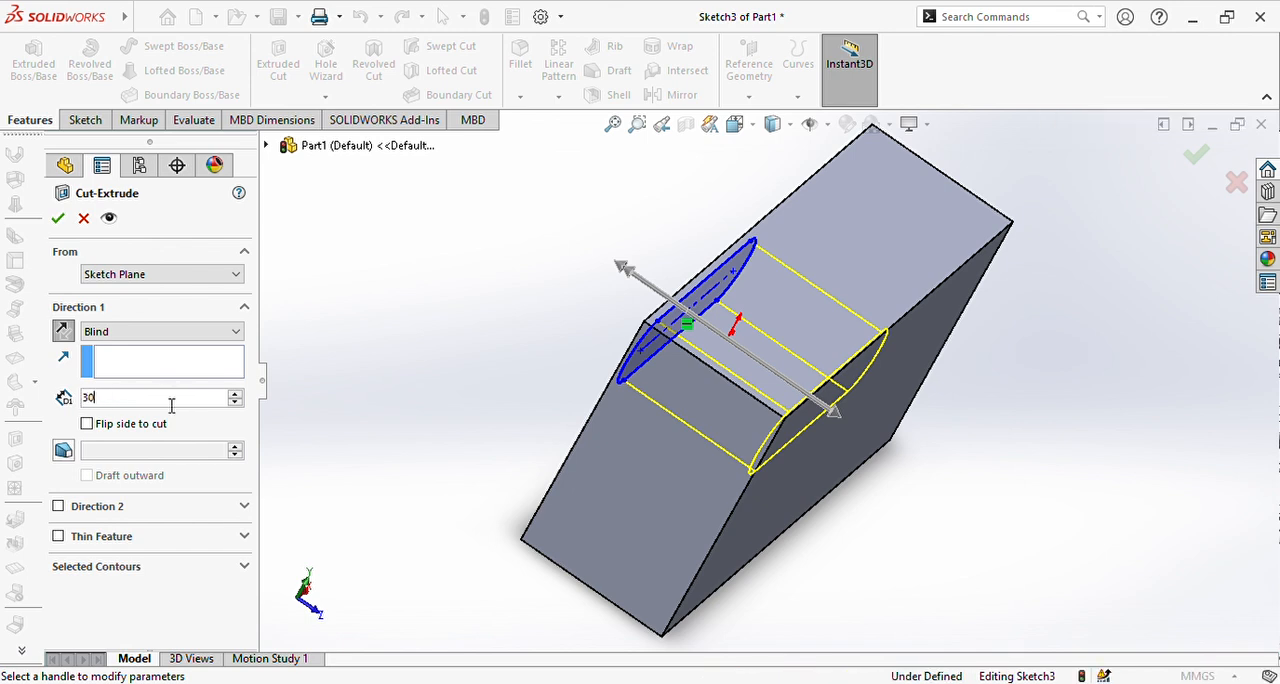
pyautogui.write('30')
pyautogui.press('Return')
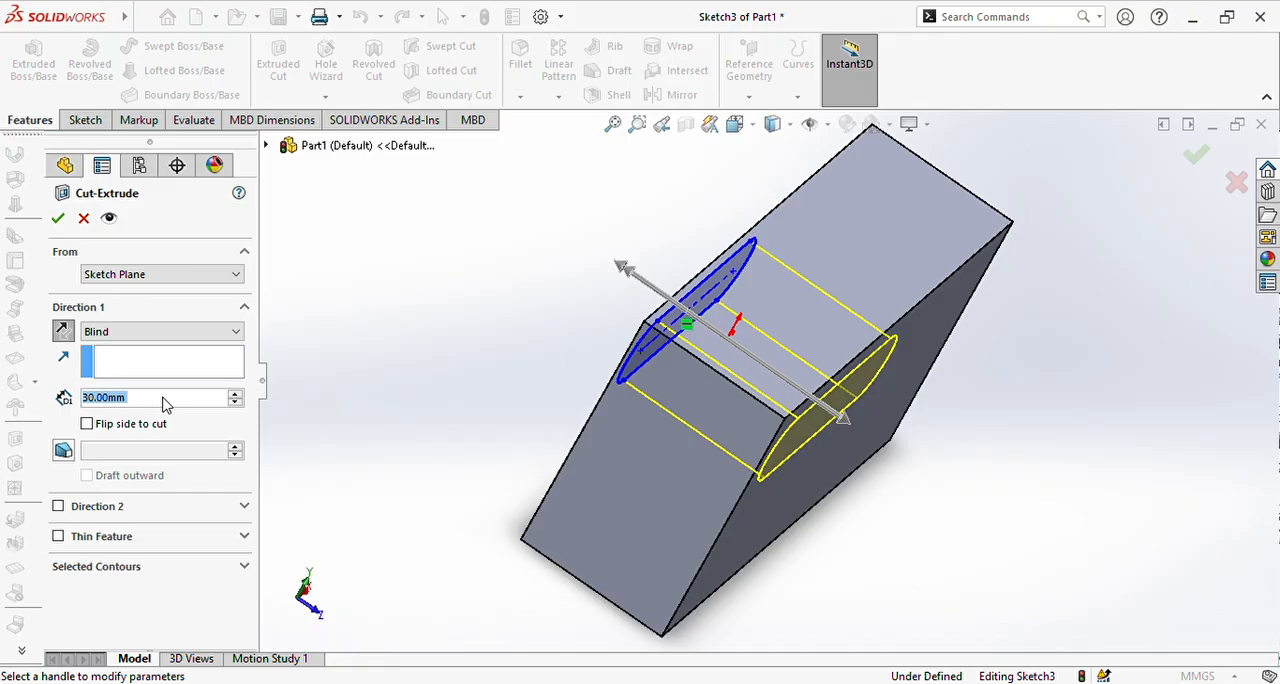
pyautogui.click(57, 218)
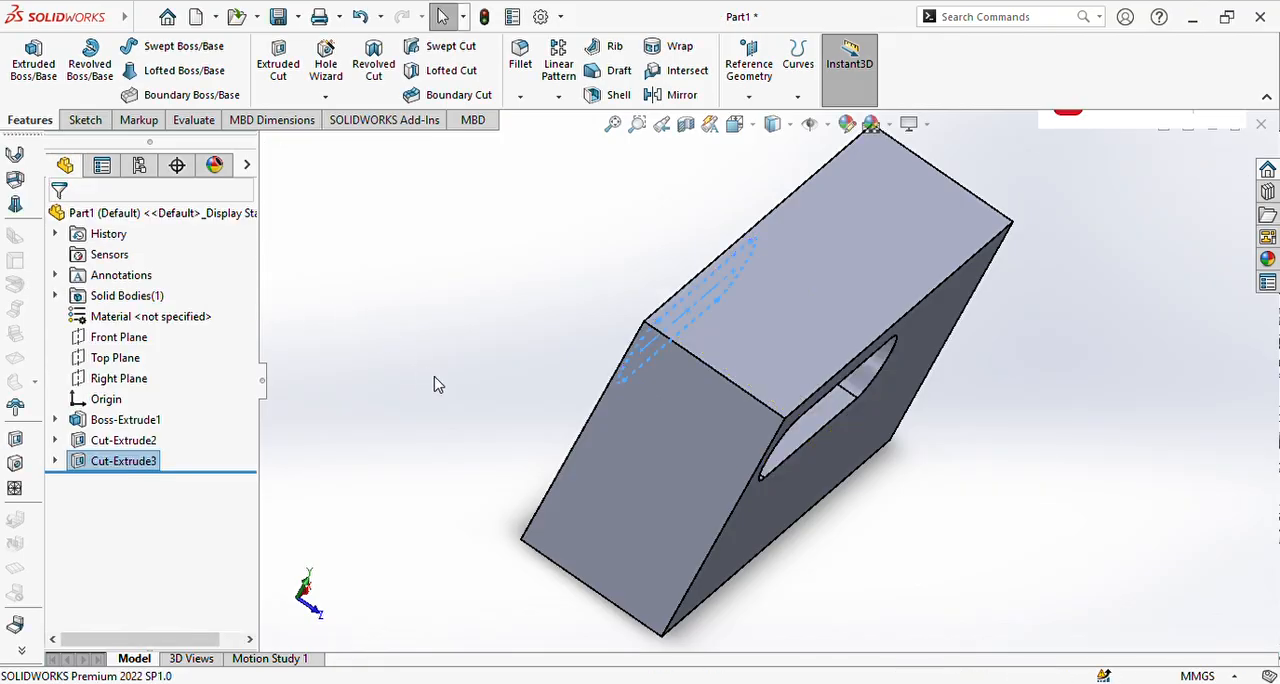
# Step: Examine the slot opening and the block's outer faces from several angles
pyautogui.moveTo(453, 390); pyautogui.dragTo(366, 229, button='middle')
pyautogui.moveTo(591, 312)
pyautogui.mouseDown(button='middle')
pyautogui.moveTo(615, 355)
pyautogui.moveTo(597, 306)
pyautogui.mouseUp(button='middle')
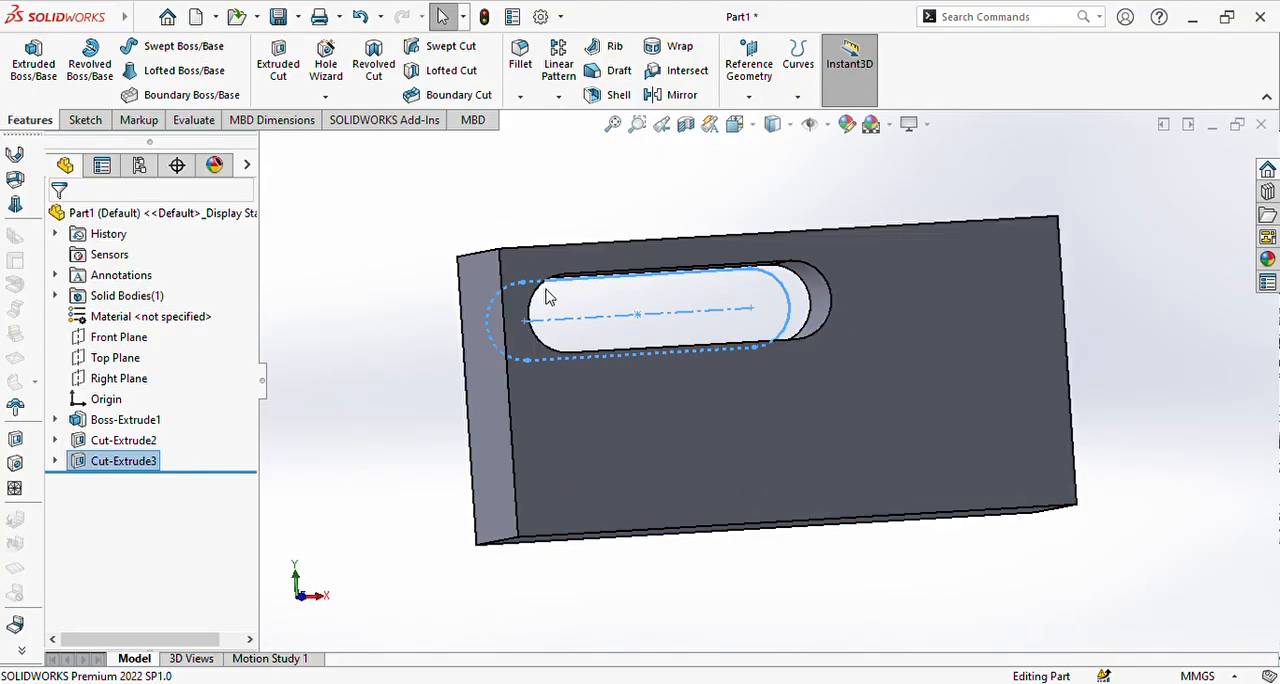
pyautogui.click(85, 120)
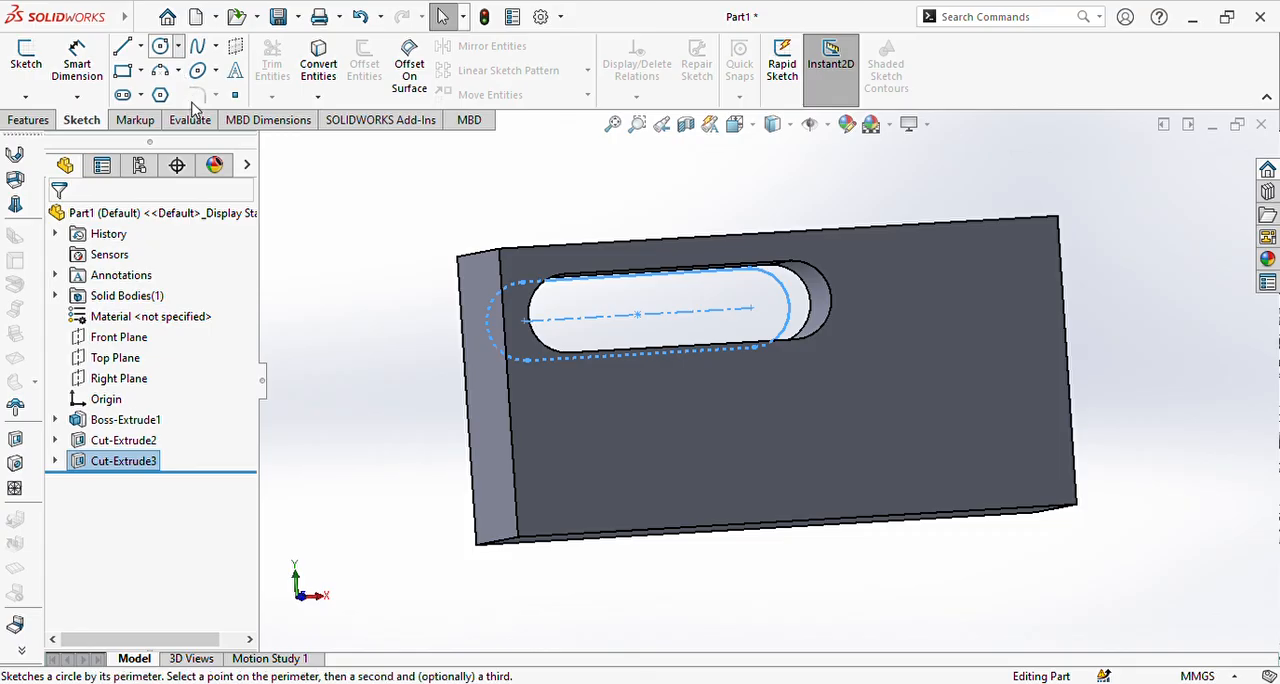
pyautogui.click(273, 186)
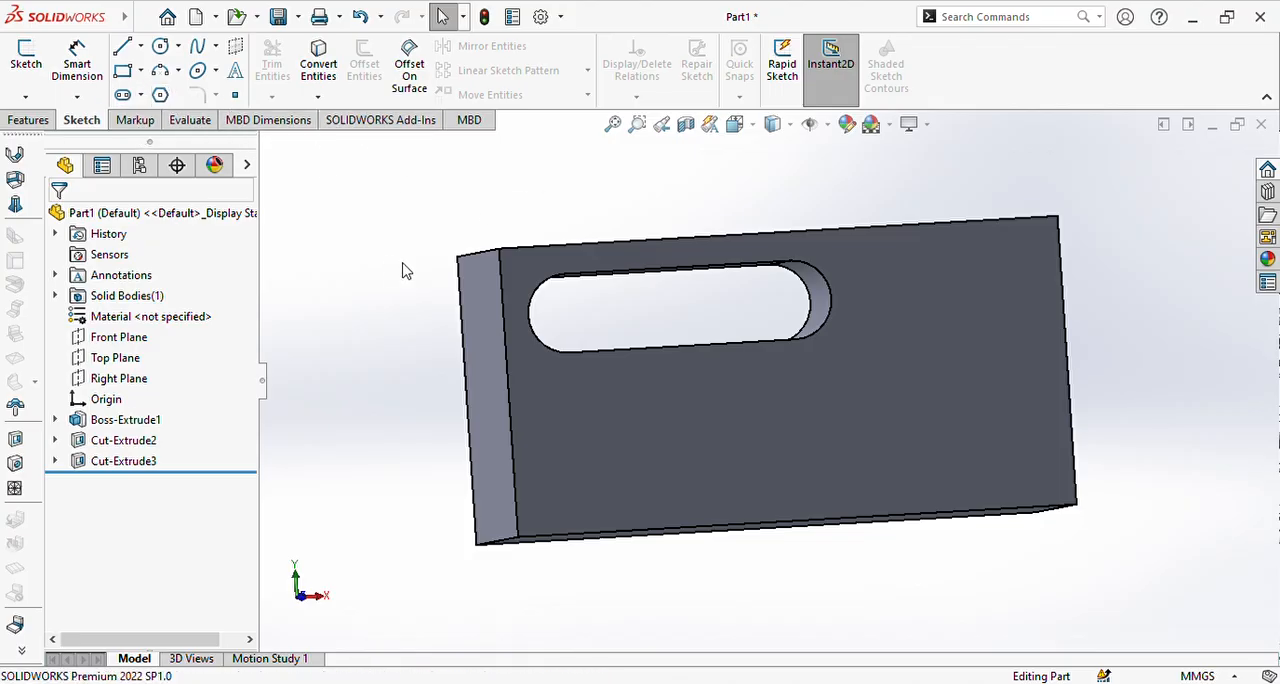
pyautogui.moveTo(424, 192); pyautogui.dragTo(797, 216, button='middle')
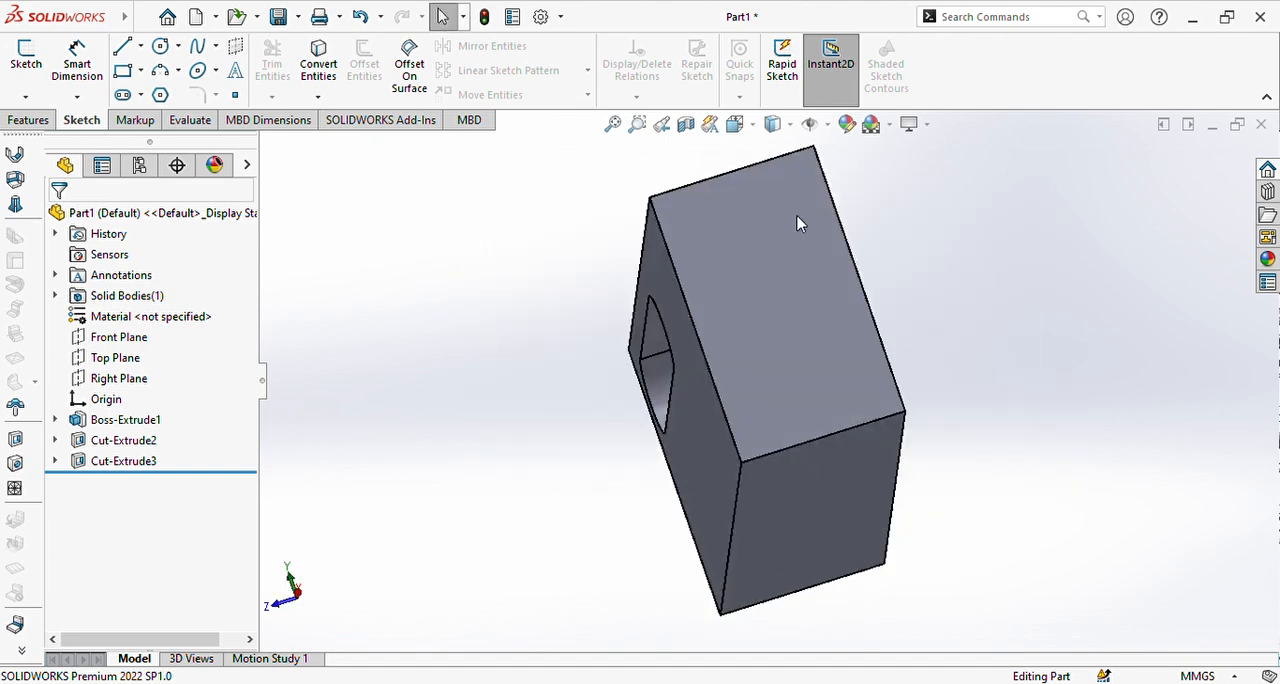
pyautogui.moveTo(593, 289); pyautogui.dragTo(743, 282, button='middle')
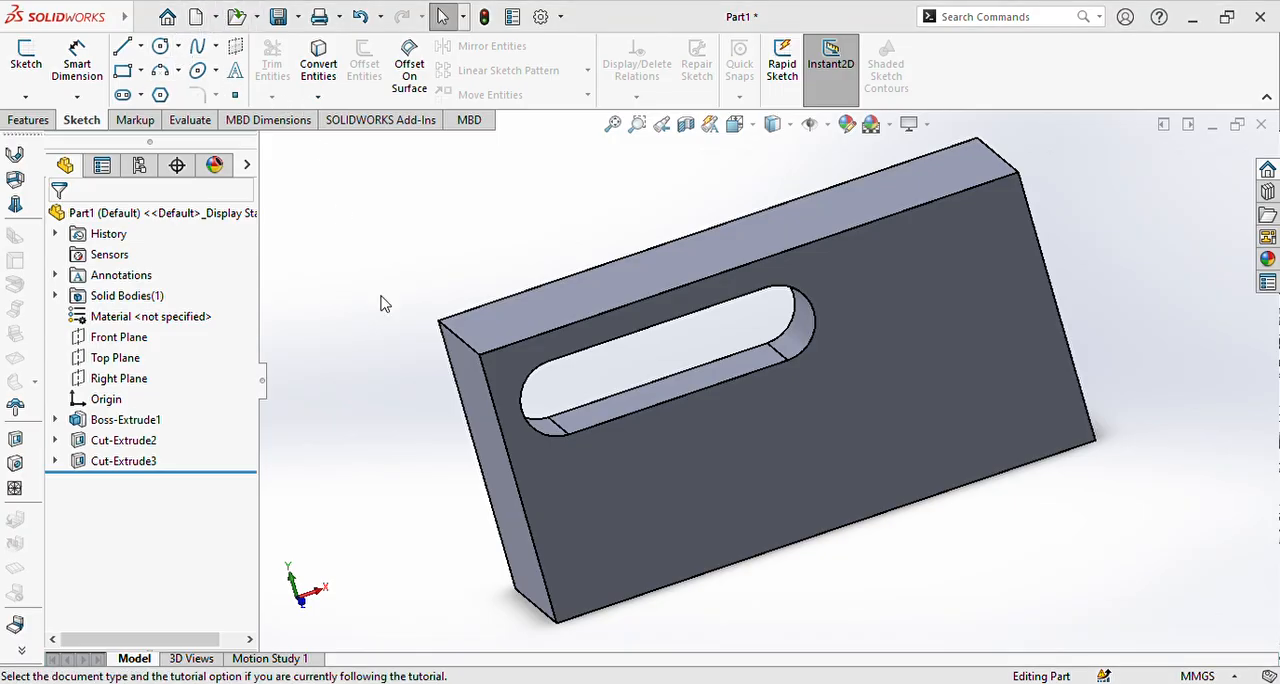
# Step: Create a new part and sketch a six-sided polygon with an inscribed circle about 74 mm in diameter on the Front Plane
pyautogui.click(777, 598)
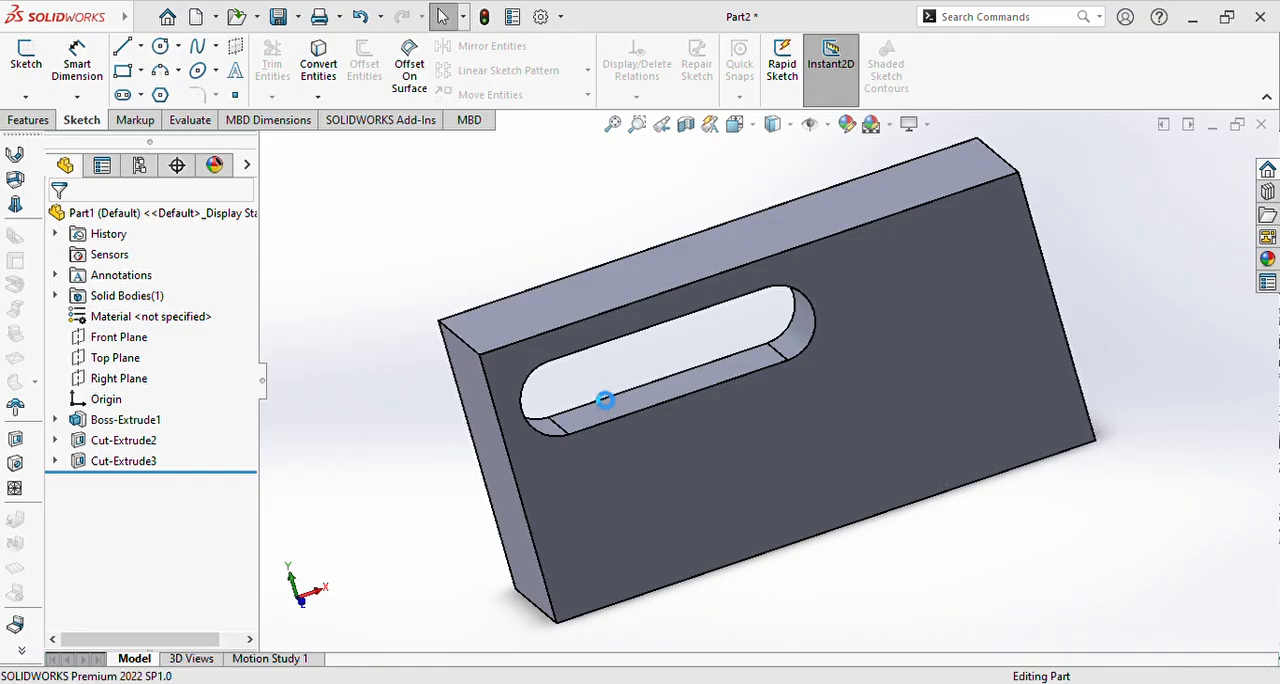
pyautogui.click(160, 96)
pyautogui.click(608, 272)
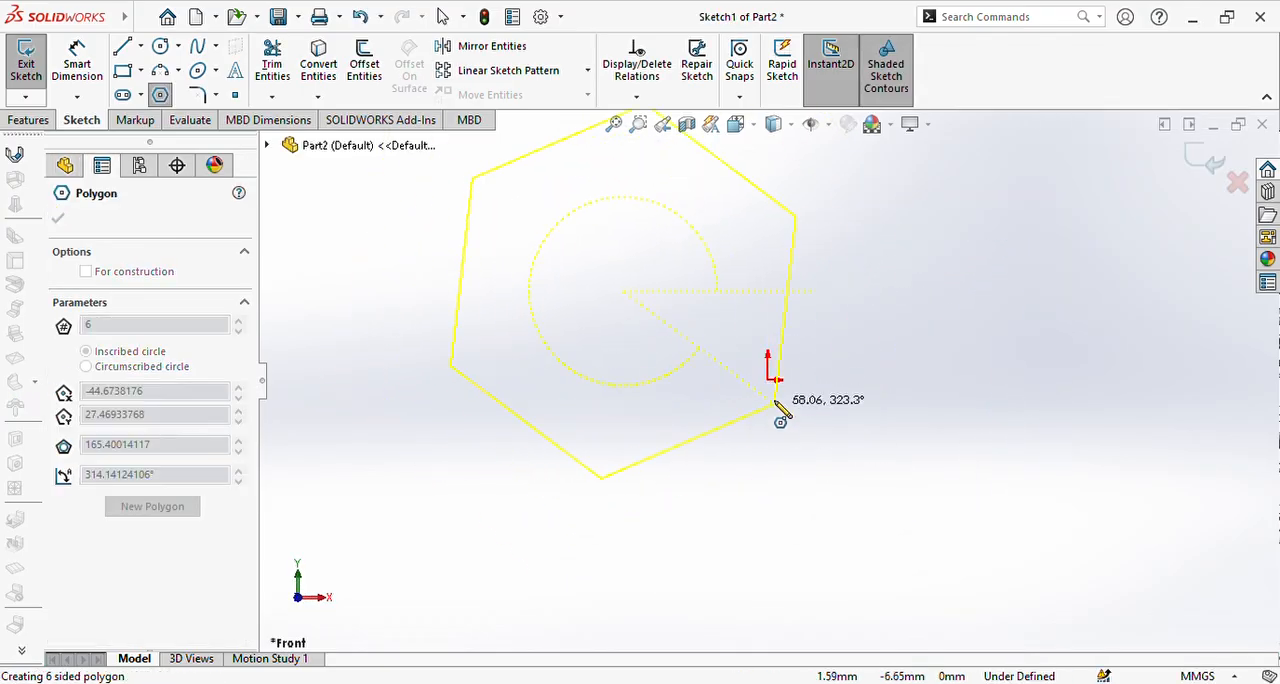
pyautogui.click(724, 362)
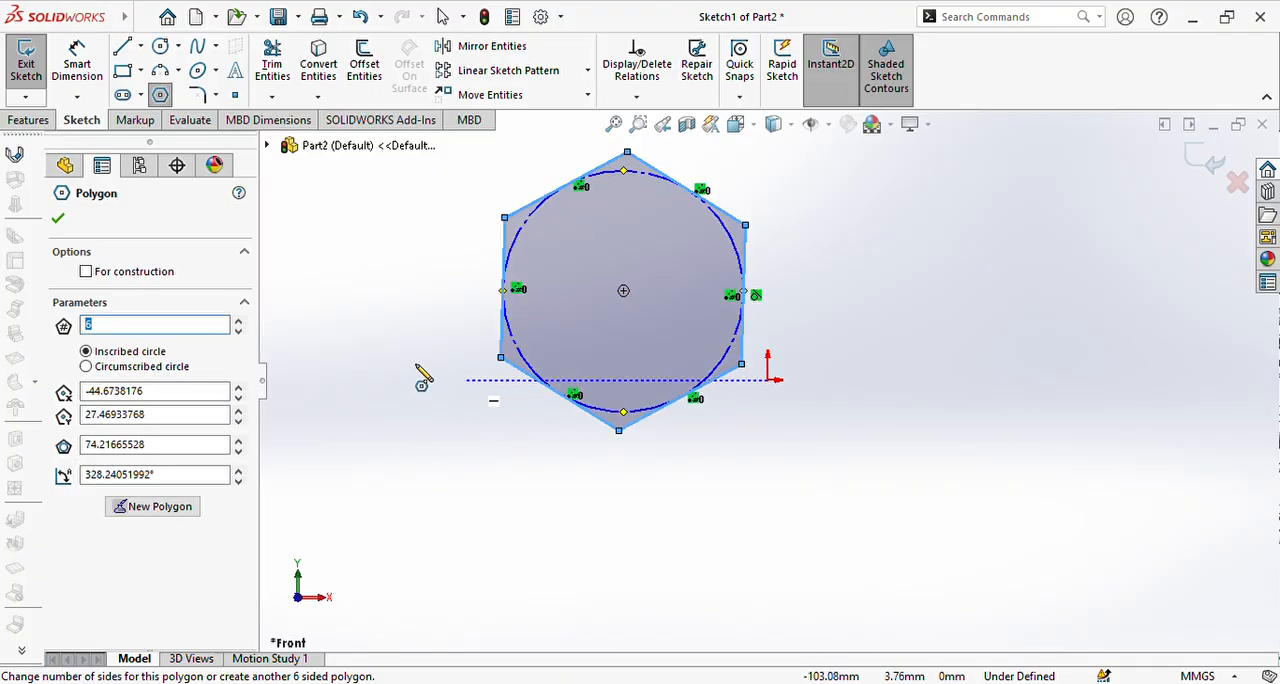
pyautogui.moveTo(417, 371); pyautogui.dragTo(546, 484, button='middle')
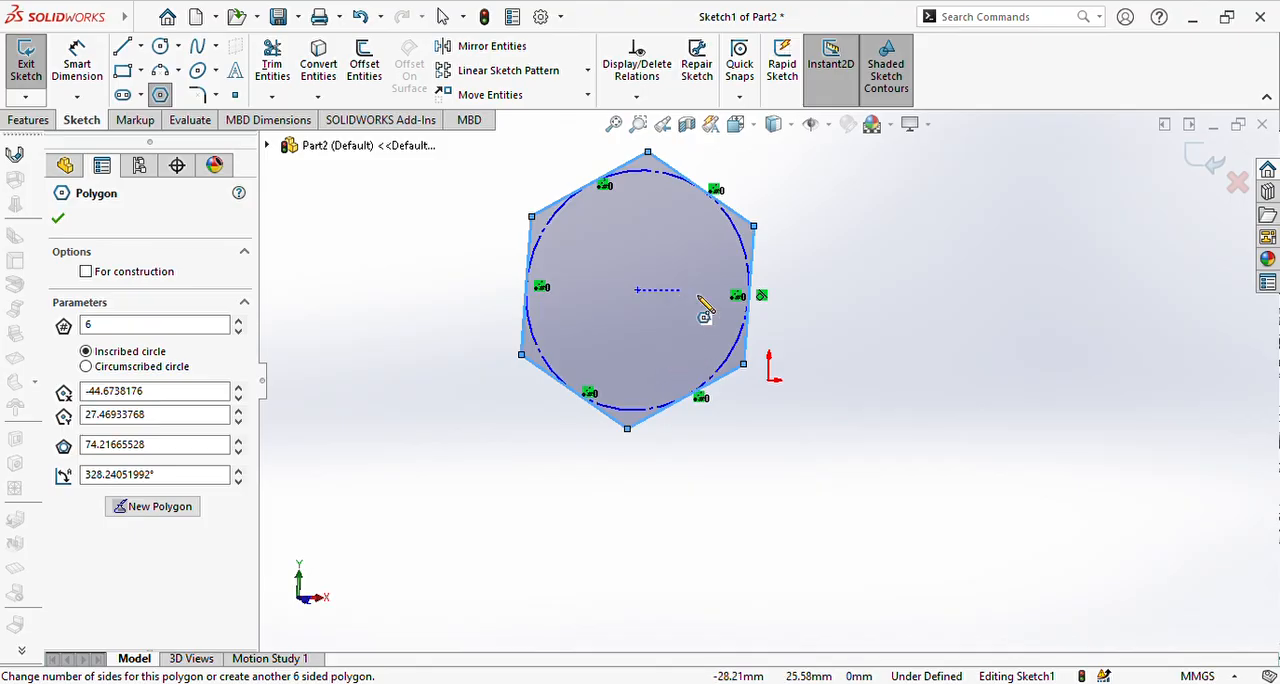
pyautogui.click(57, 218)
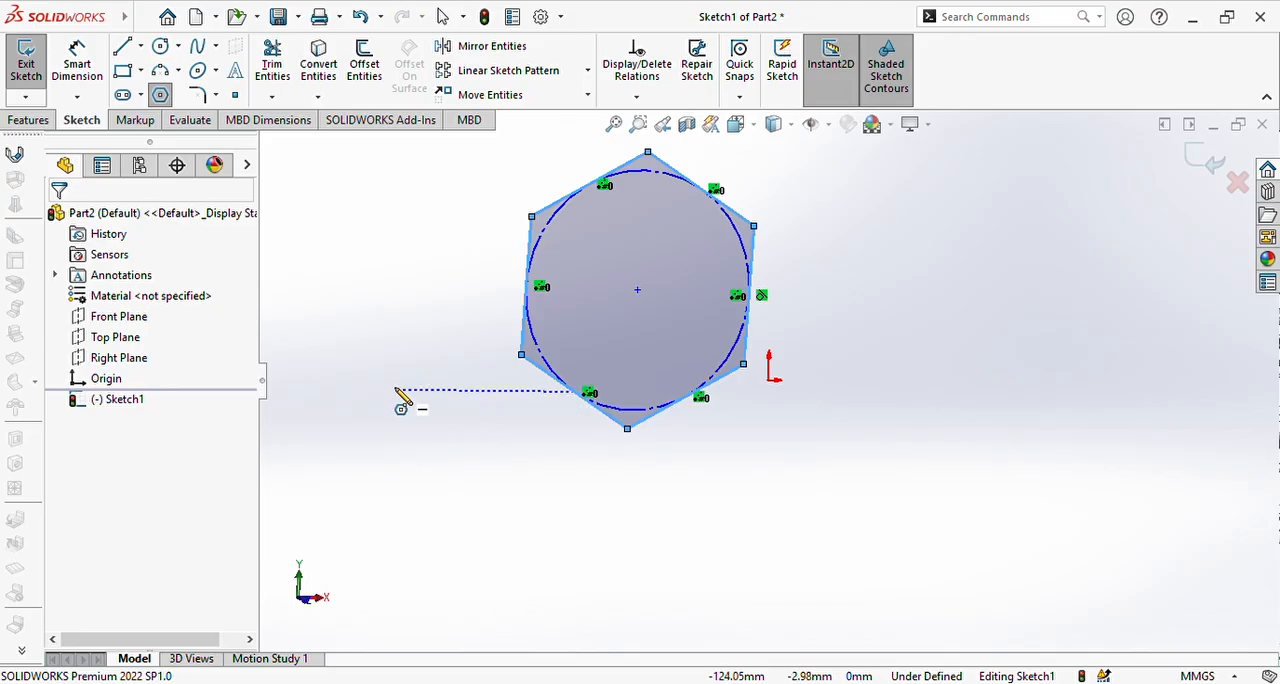
pyautogui.press('Escape')
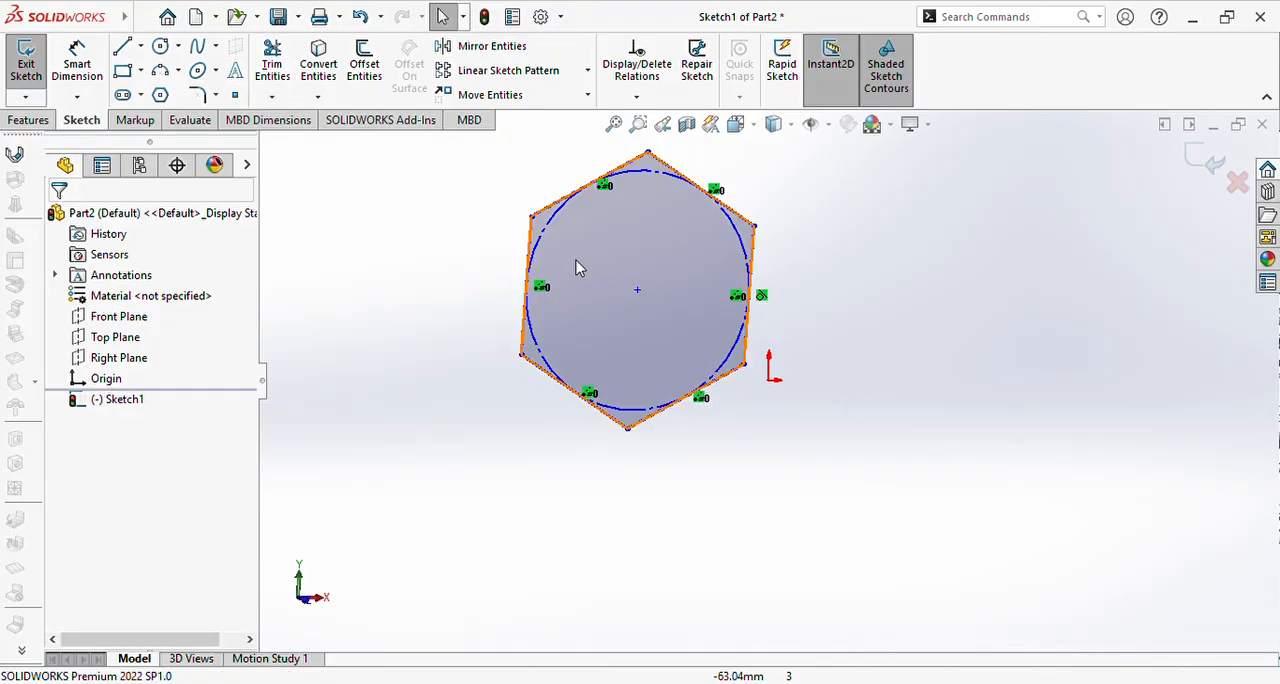
pyautogui.moveTo(472, 268); pyautogui.dragTo(766, 470, button='middle')
pyautogui.moveTo(815, 430); pyautogui.dragTo(509, 333, button='middle')
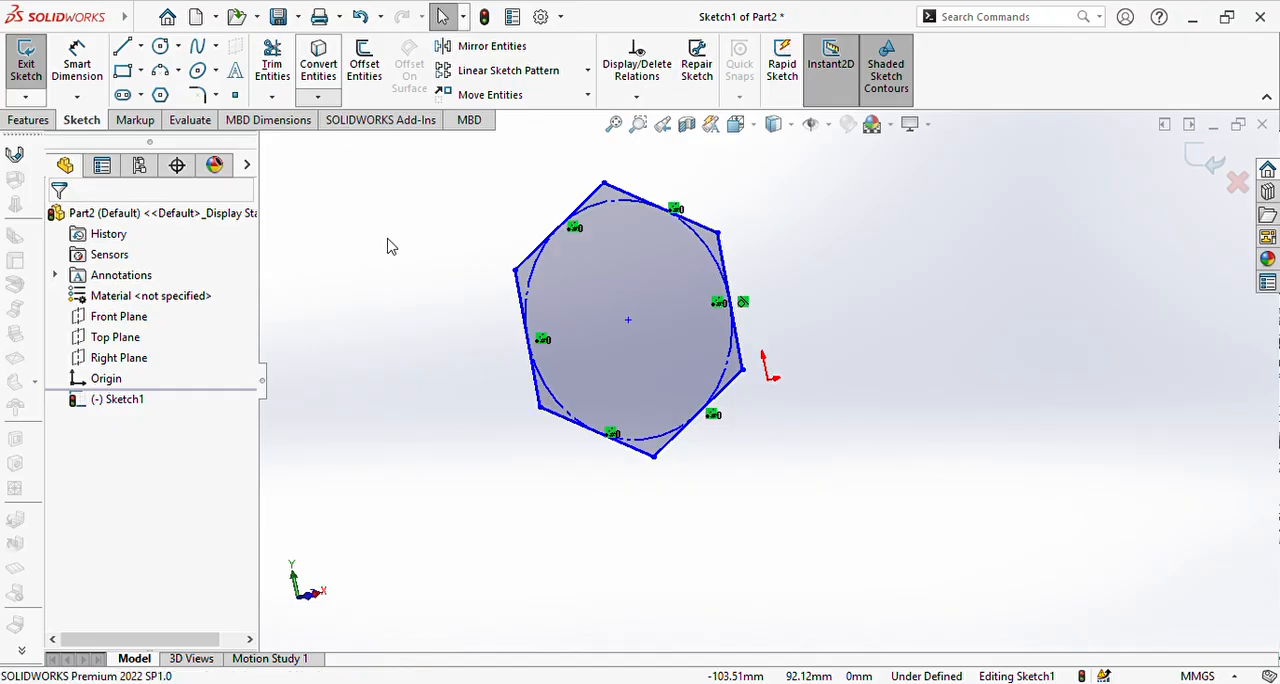
pyautogui.moveTo(474, 163)
pyautogui.mouseDown()
pyautogui.moveTo(1035, 370)
pyautogui.moveTo(1144, 550)
pyautogui.mouseUp()
pyautogui.click(318, 63)
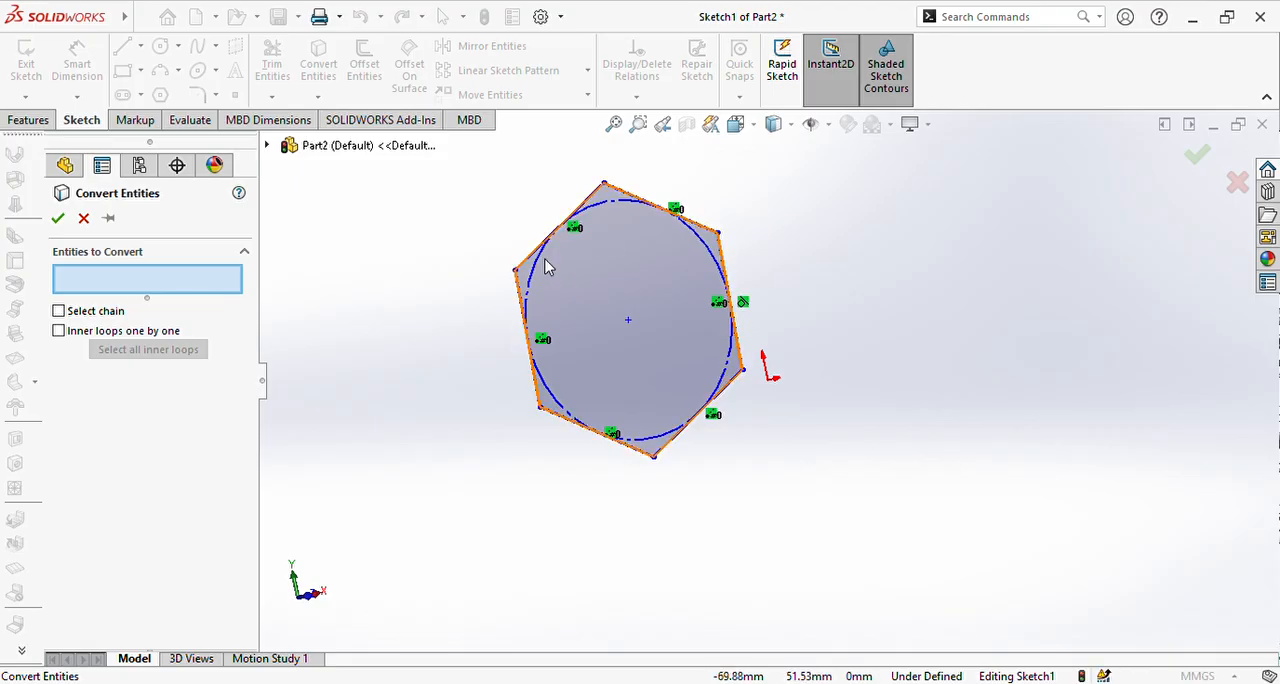
pyautogui.moveTo(546, 260)
pyautogui.mouseDown(button='middle')
pyautogui.moveTo(631, 423)
pyautogui.moveTo(703, 455)
pyautogui.moveTo(470, 122)
pyautogui.mouseUp(button='middle')
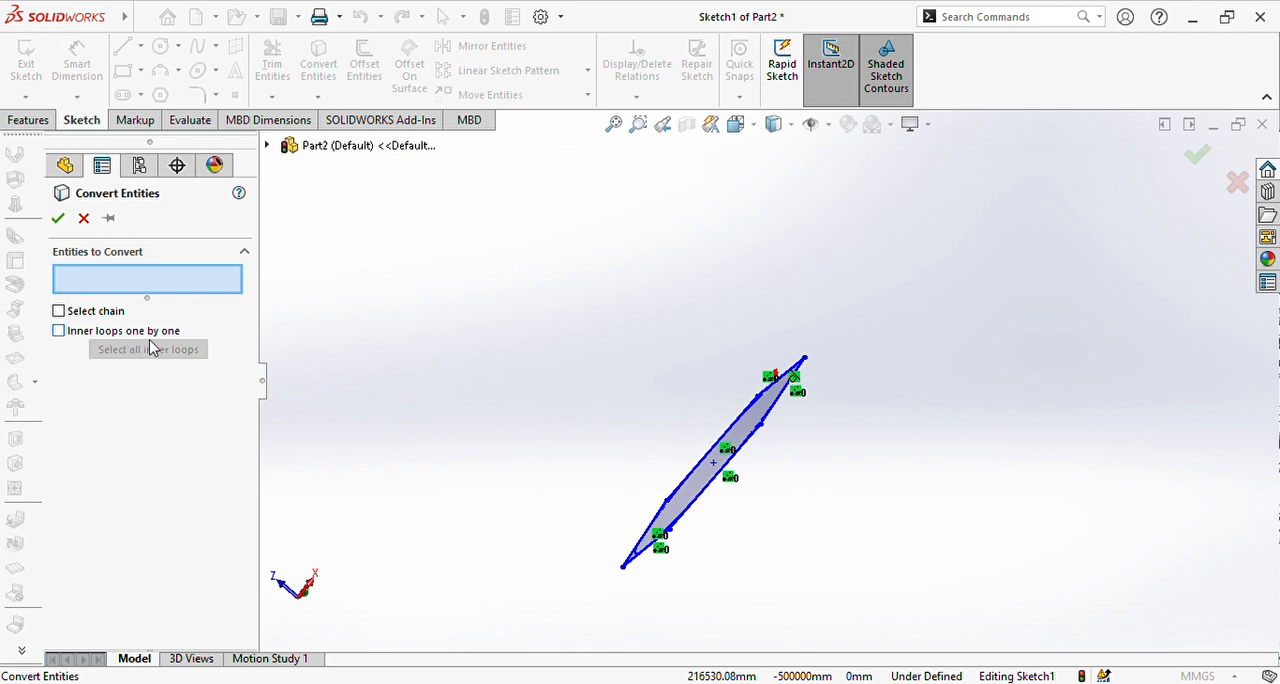
pyautogui.click(82, 218)
pyautogui.hotkey('ctrl', '8')
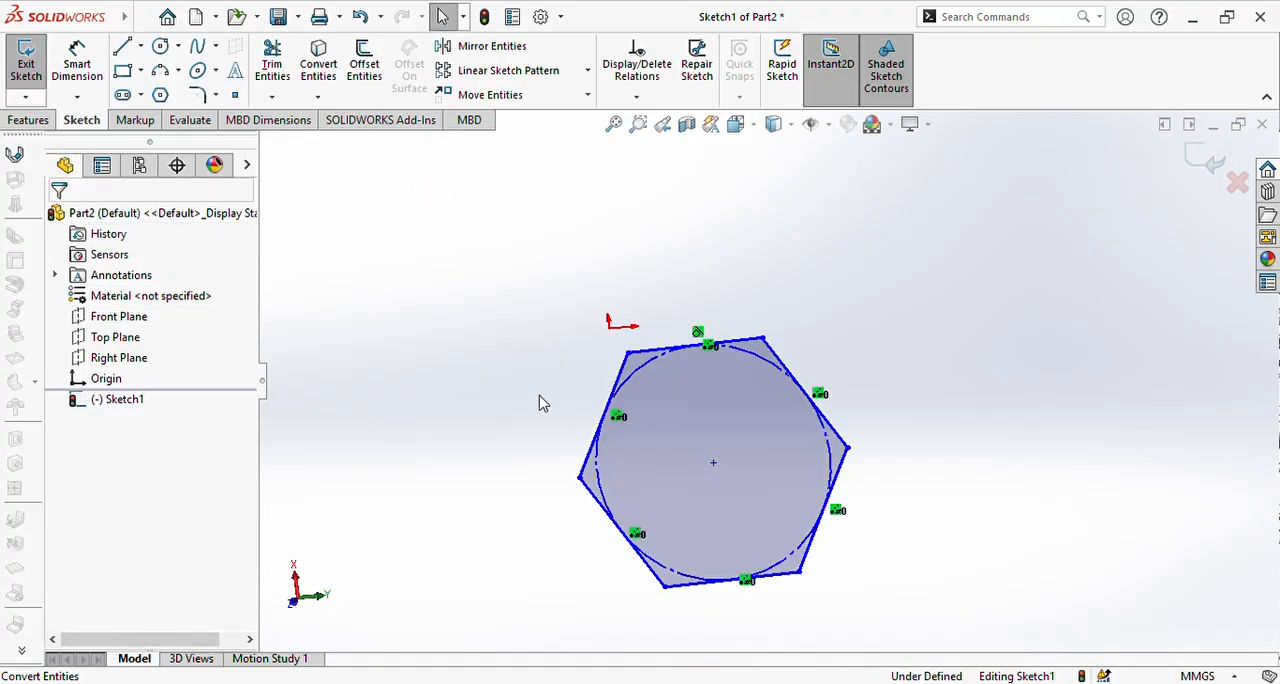
pyautogui.scroll(-3, 712, 358)
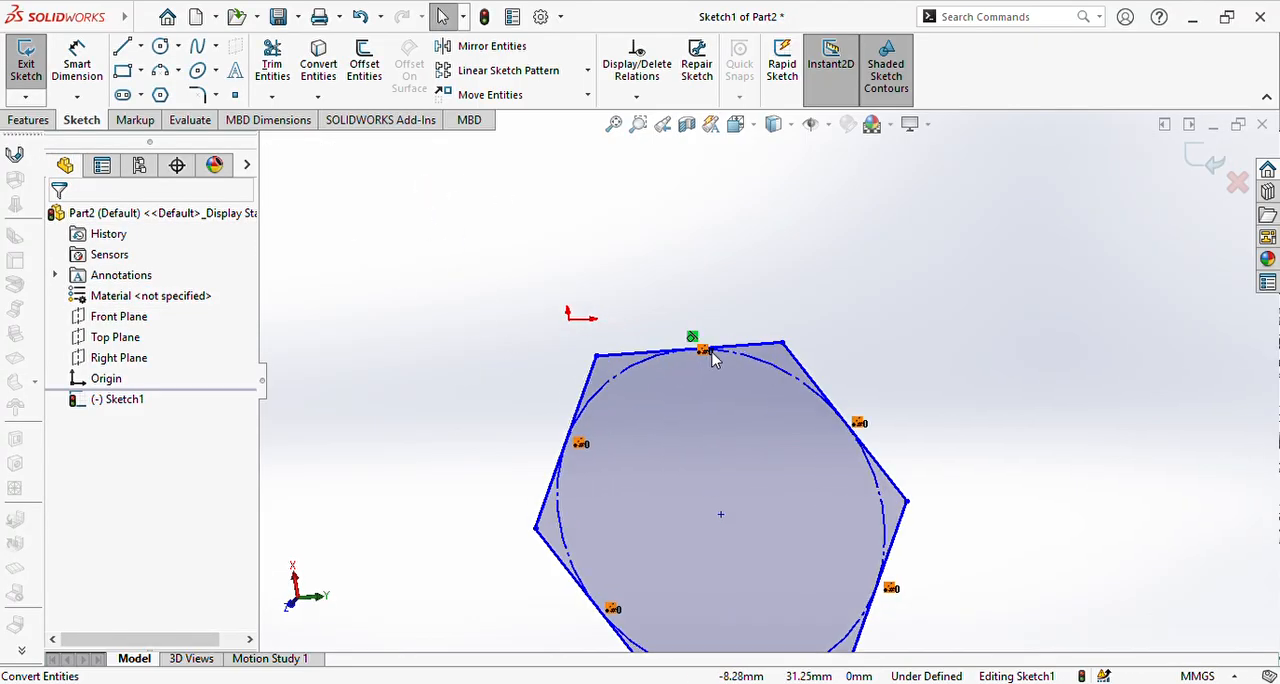
pyautogui.scroll(3, 760, 399)
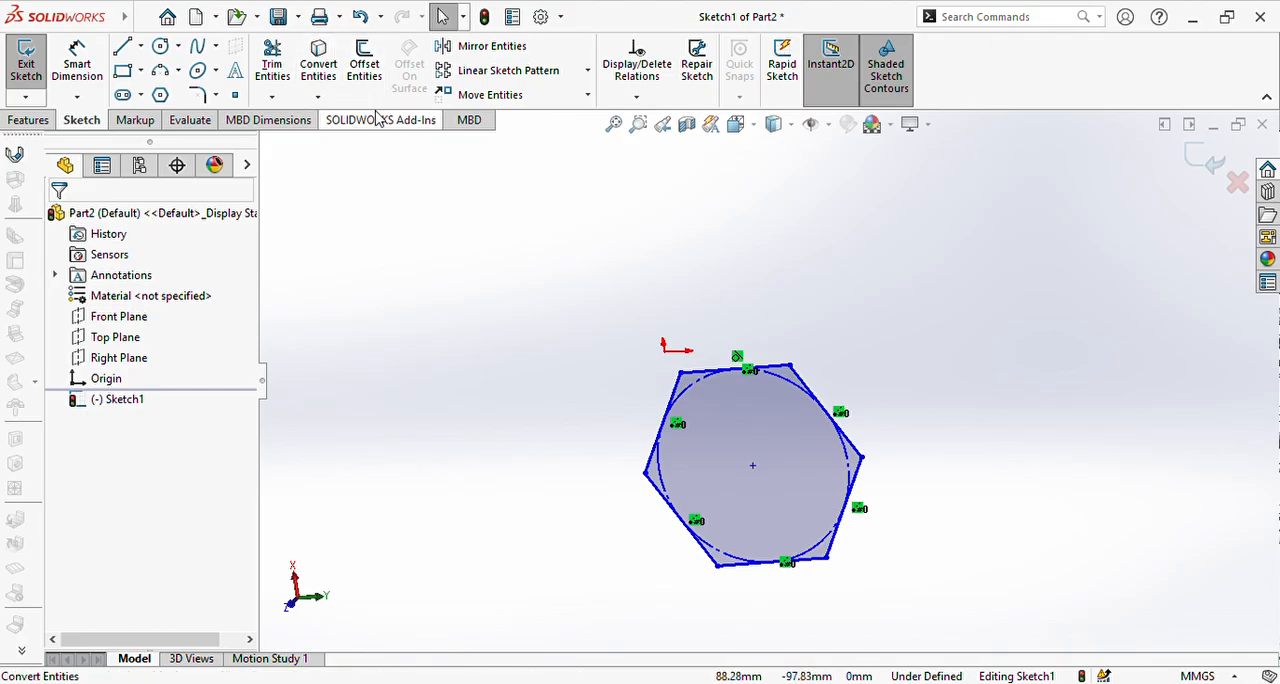
pyautogui.moveTo(703, 400)
pyautogui.mouseDown(button='middle')
pyautogui.moveTo(705, 316)
pyautogui.moveTo(719, 399)
pyautogui.mouseUp(button='middle')
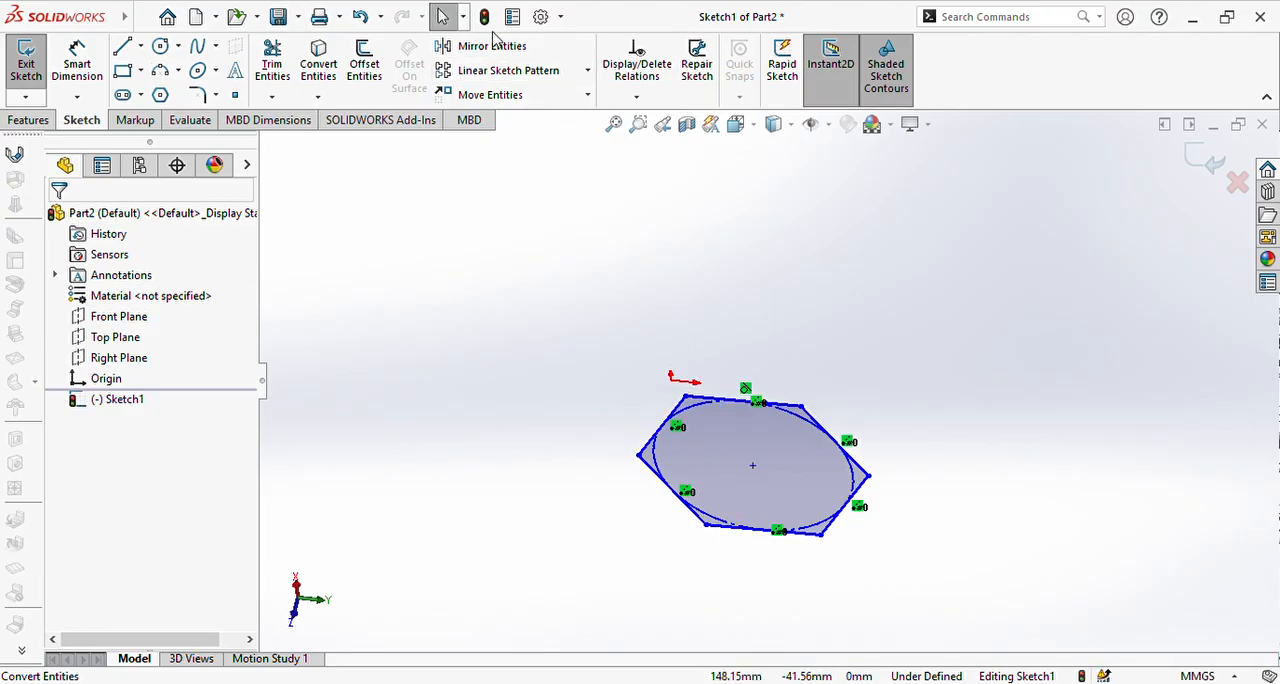
pyautogui.click(491, 47)
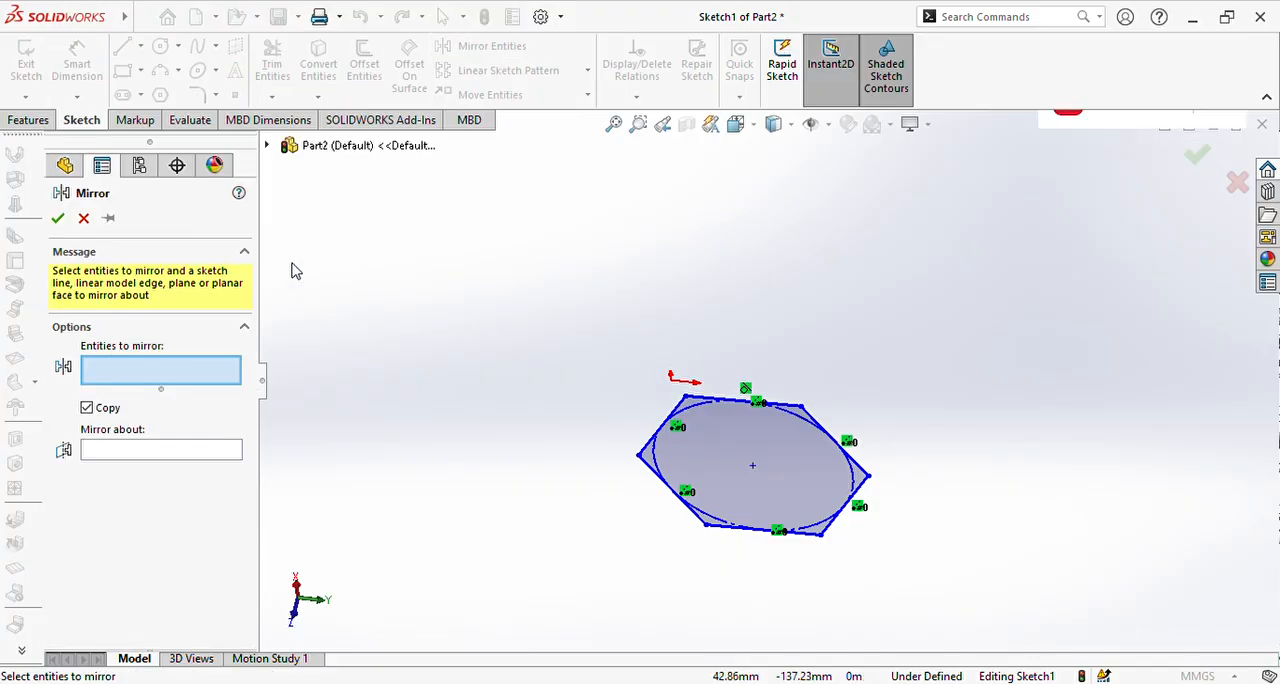
pyautogui.click(83, 219)
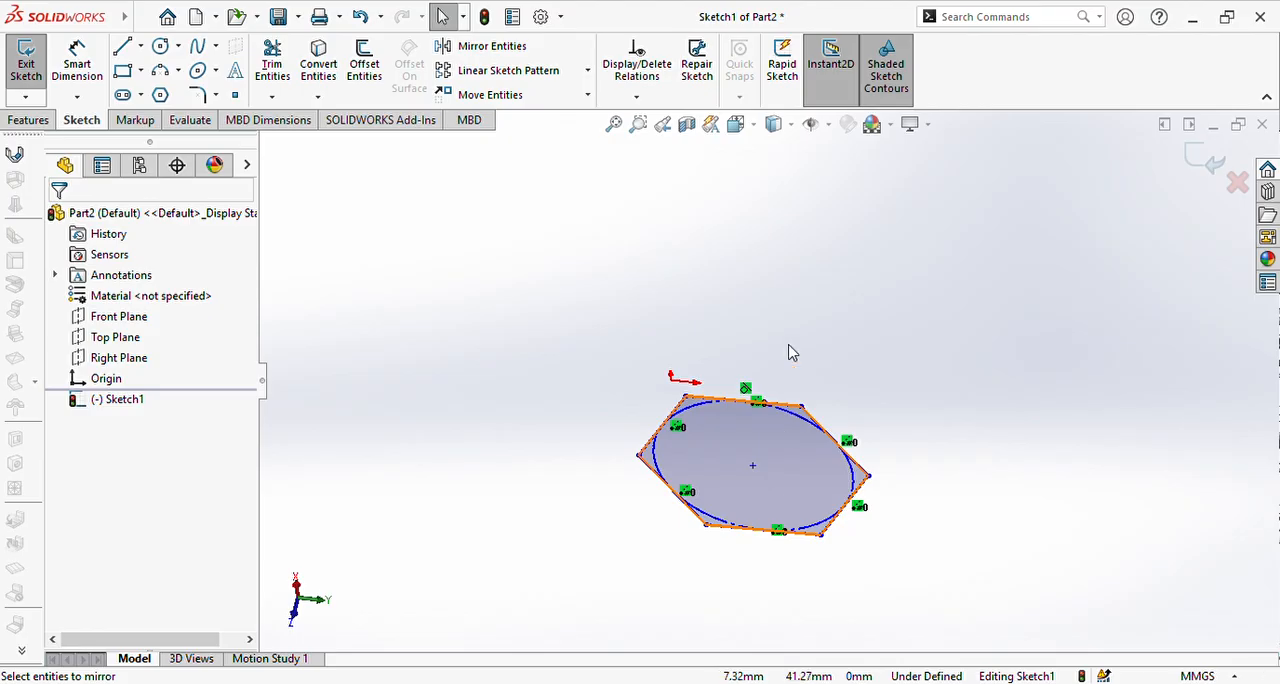
pyautogui.click(512, 50)
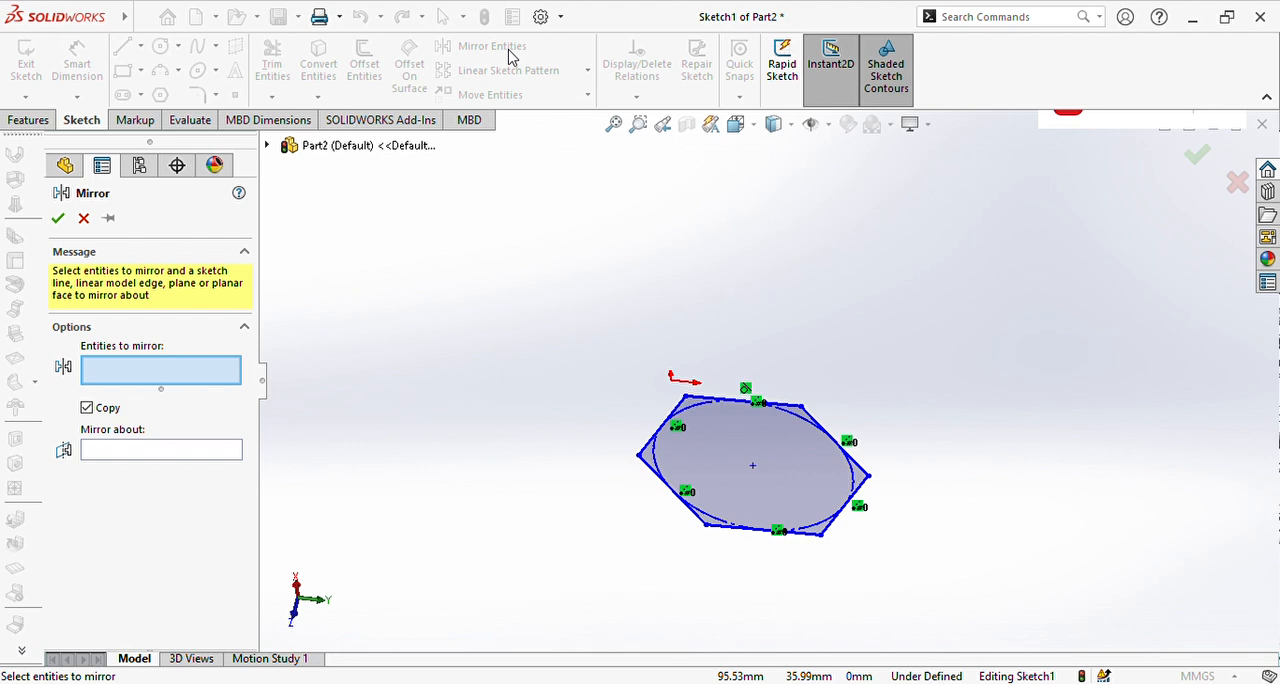
pyautogui.click(86, 219)
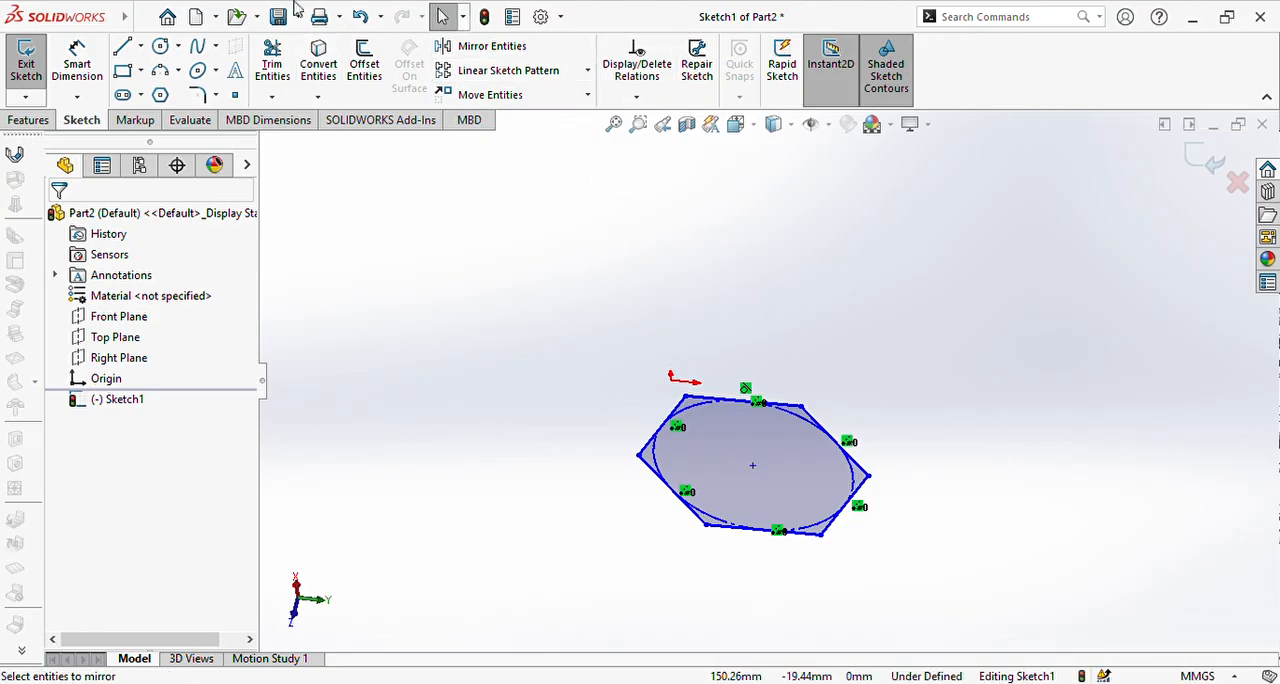
# Step: Undo the polygon, and try out a corner rectangle around the sketch origin before undoing it as well
pyautogui.click(362, 17)
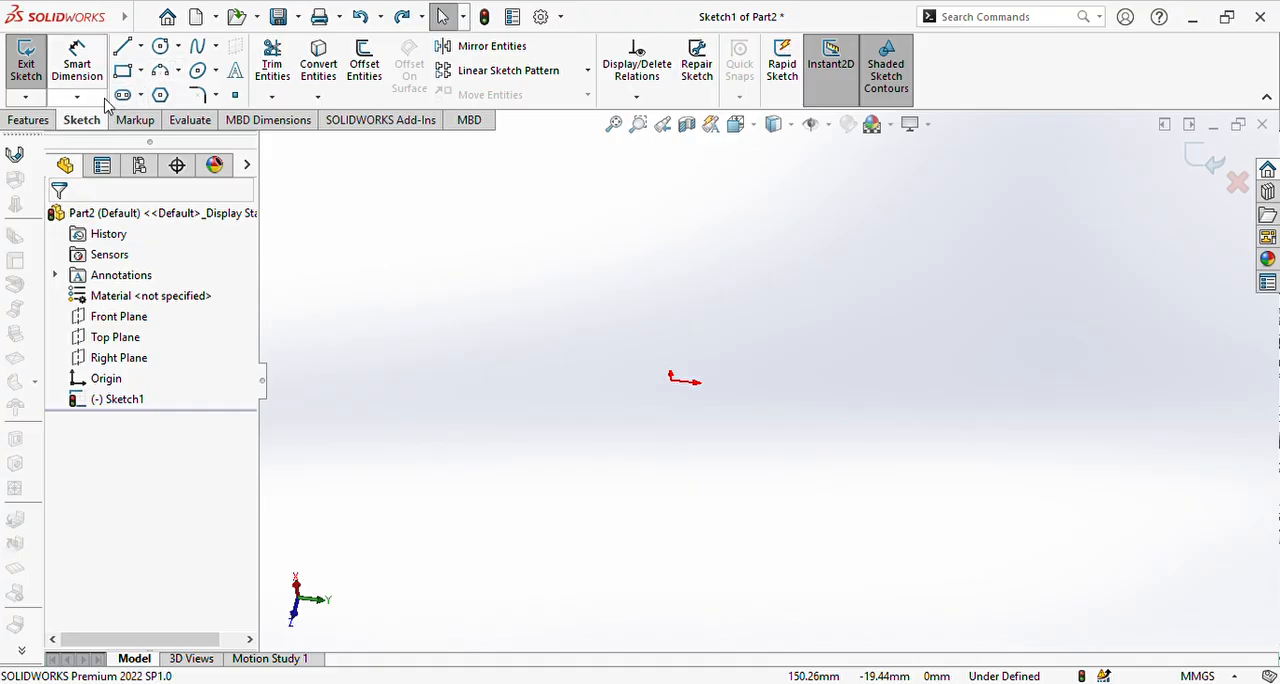
pyautogui.click(122, 70)
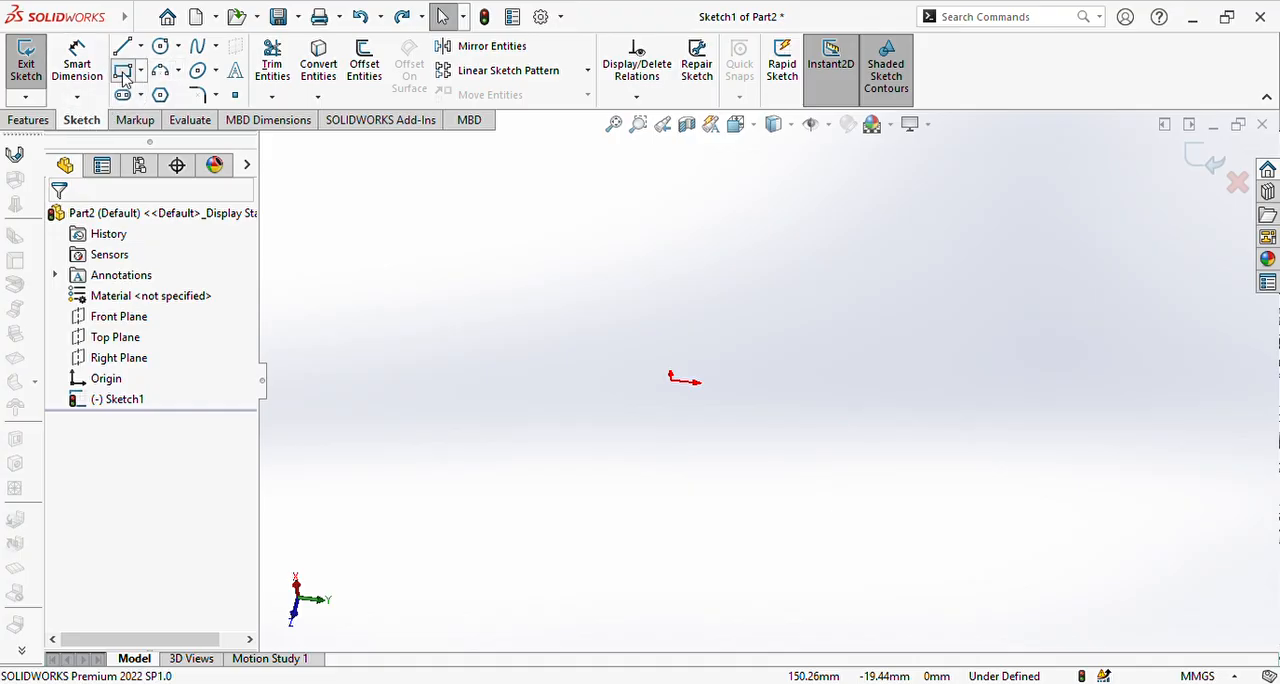
pyautogui.moveTo(428, 236); pyautogui.dragTo(920, 475)
pyautogui.press('Escape')
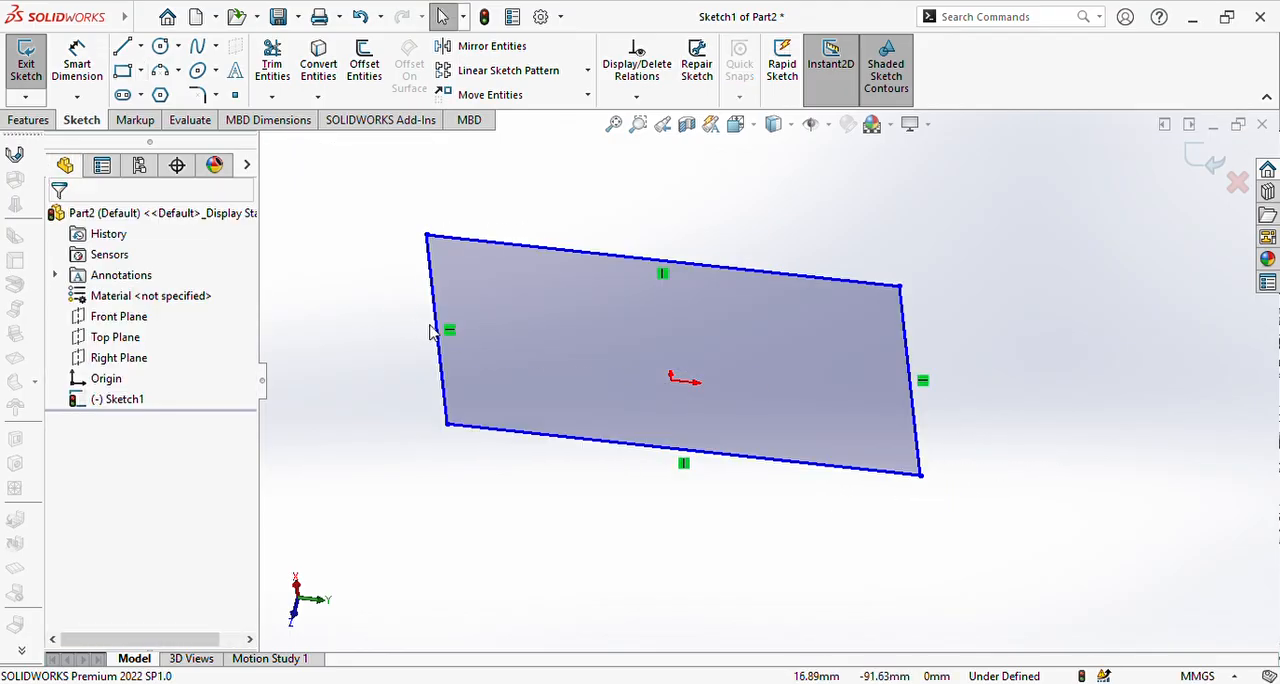
pyautogui.click(362, 17)
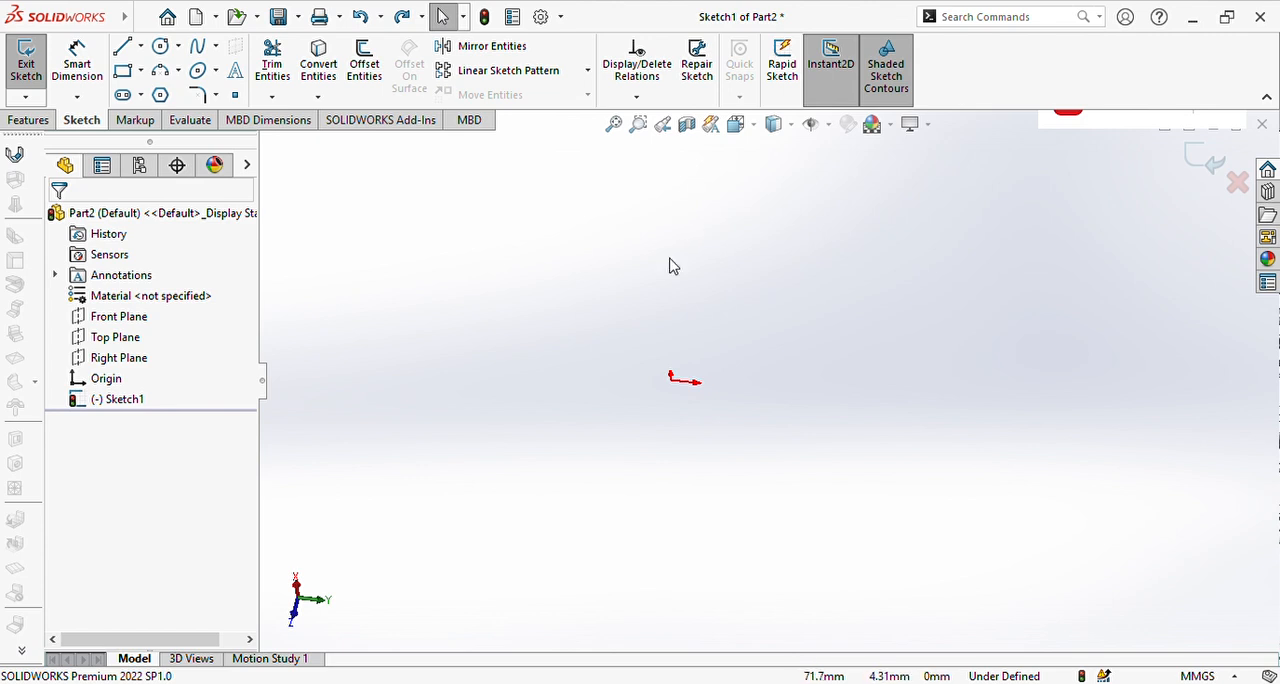
pyautogui.click(586, 74)
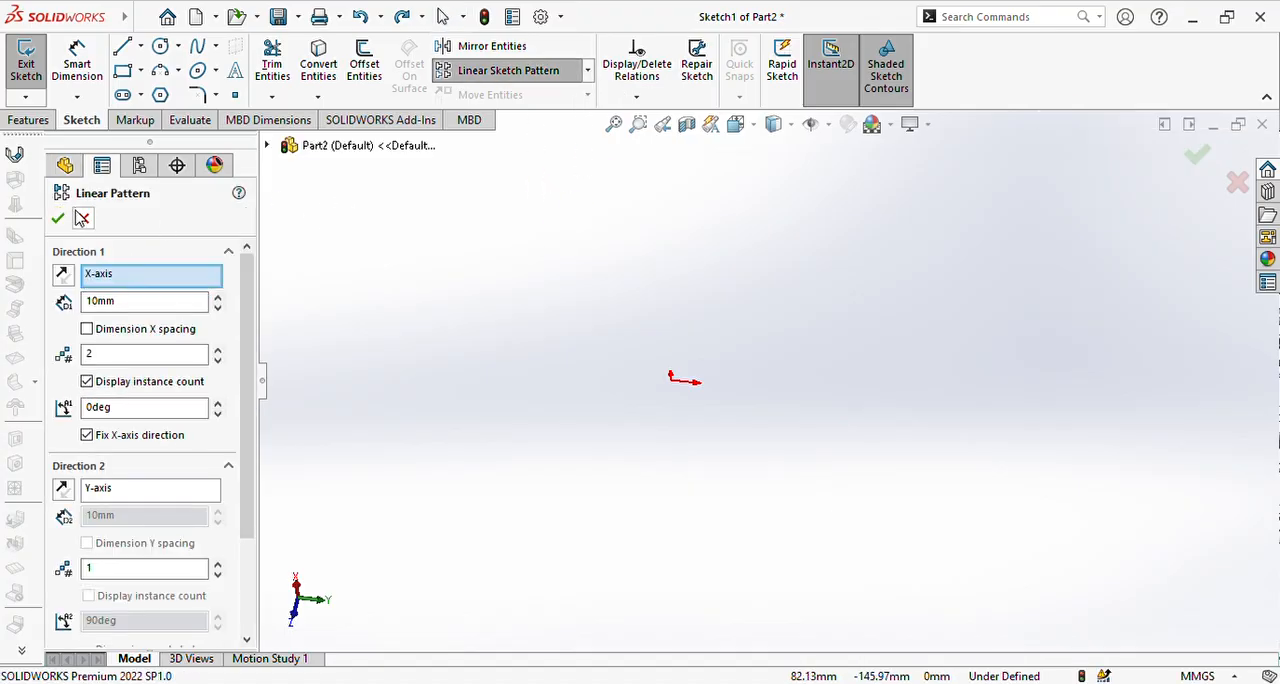
pyautogui.click(82, 218)
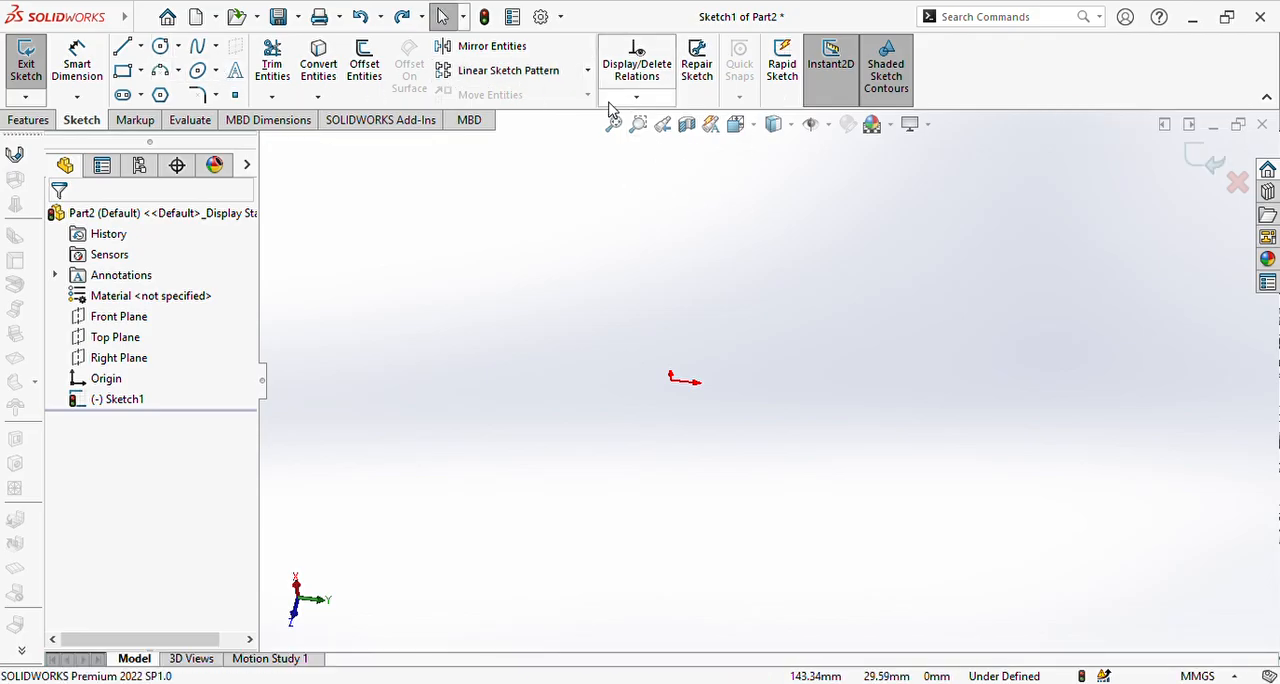
pyautogui.click(30, 120)
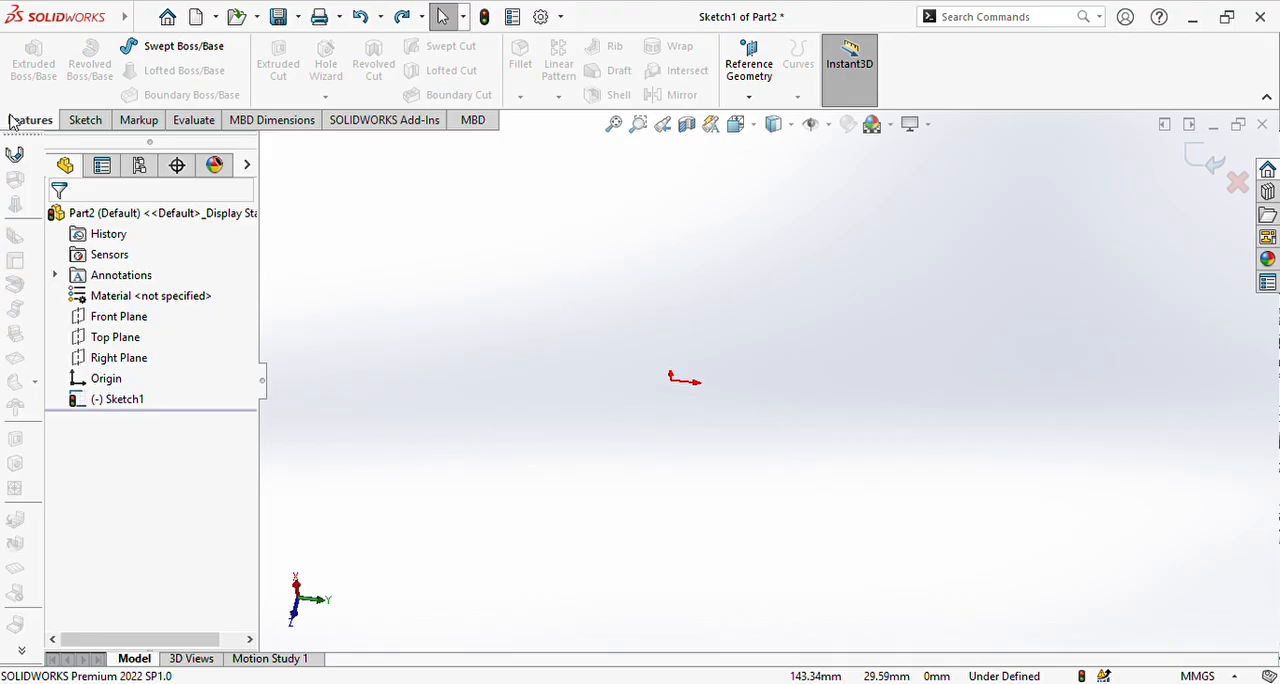
pyautogui.click(93, 120)
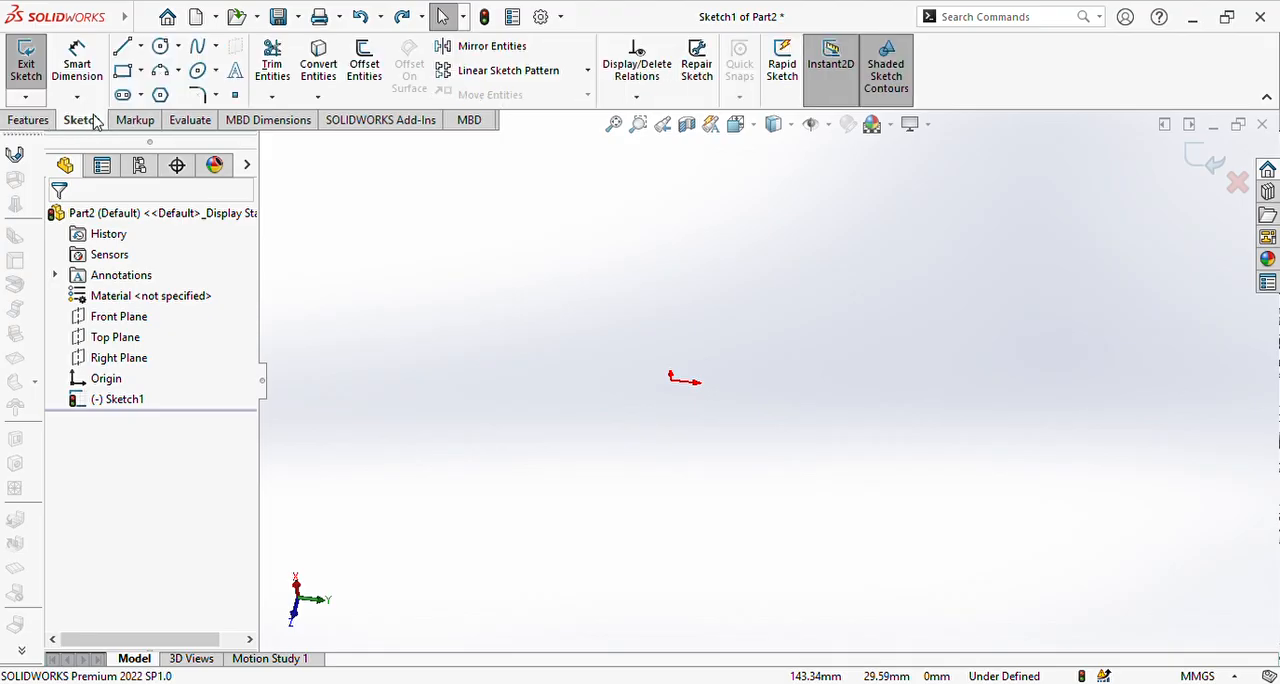
# Step: Sketch a corner rectangle enclosing the sketch origin, without construction lines, and leave it deselected
pyautogui.click(122, 70)
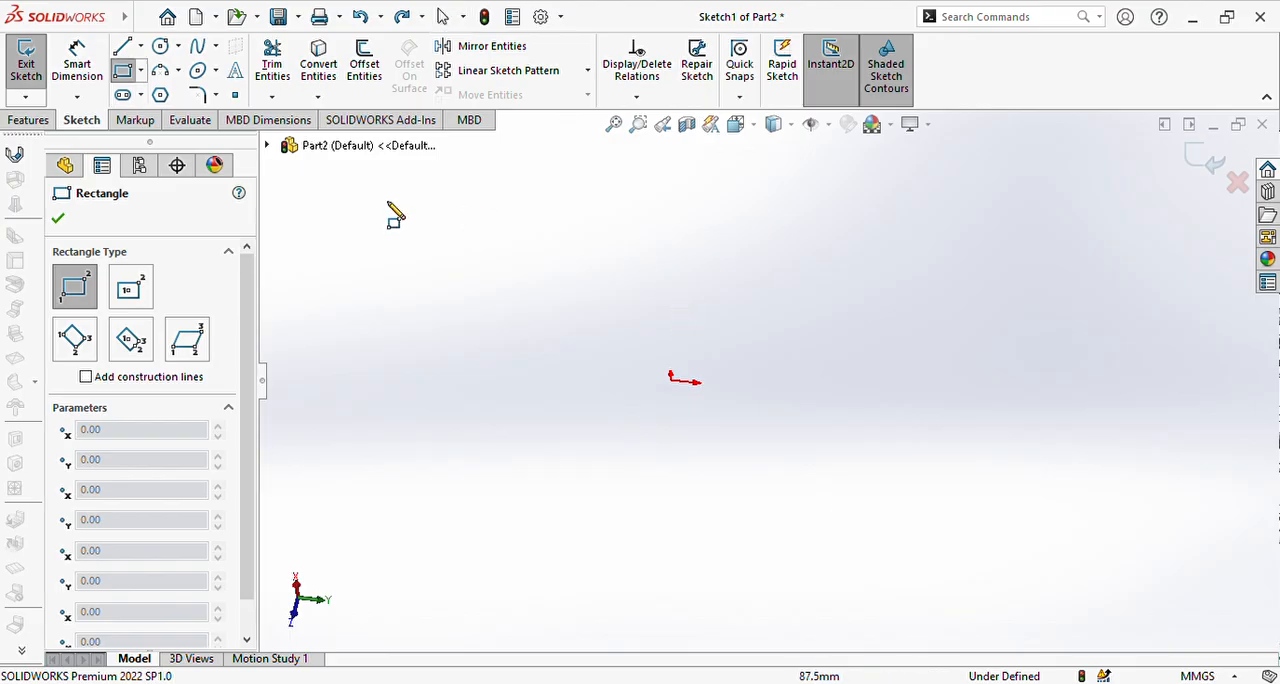
pyautogui.click(477, 275)
pyautogui.click(781, 468)
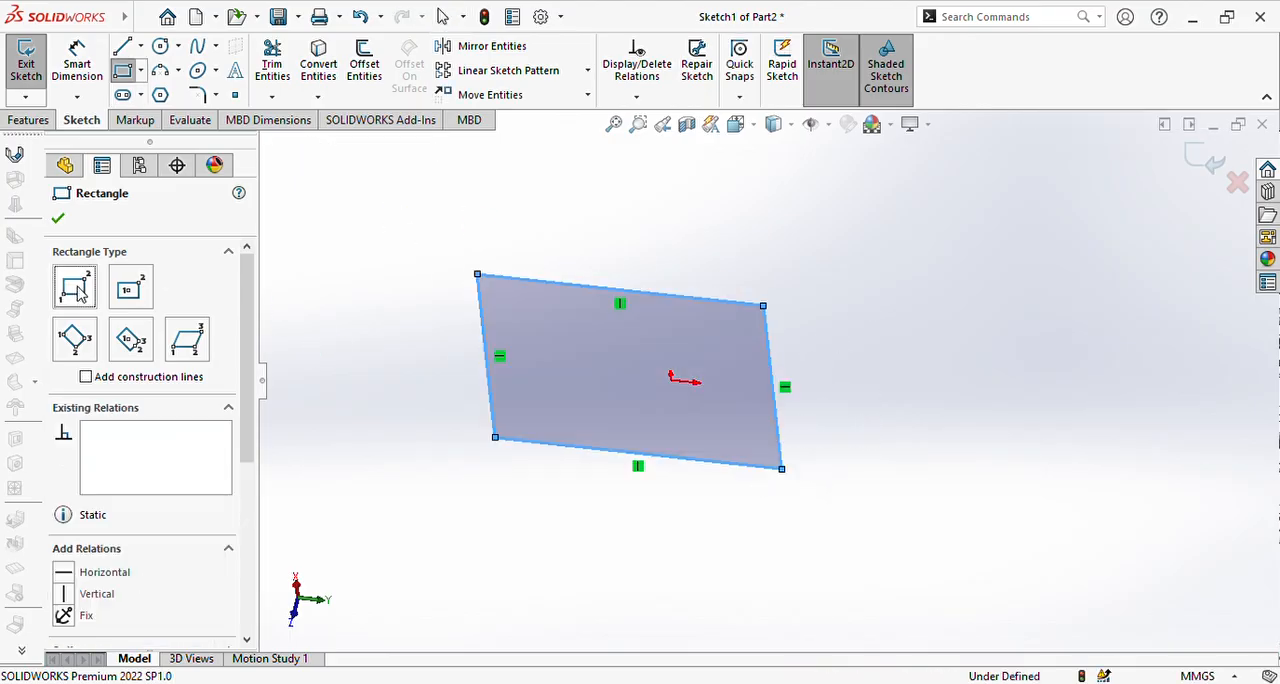
pyautogui.press('Escape')
pyautogui.click(24, 120)
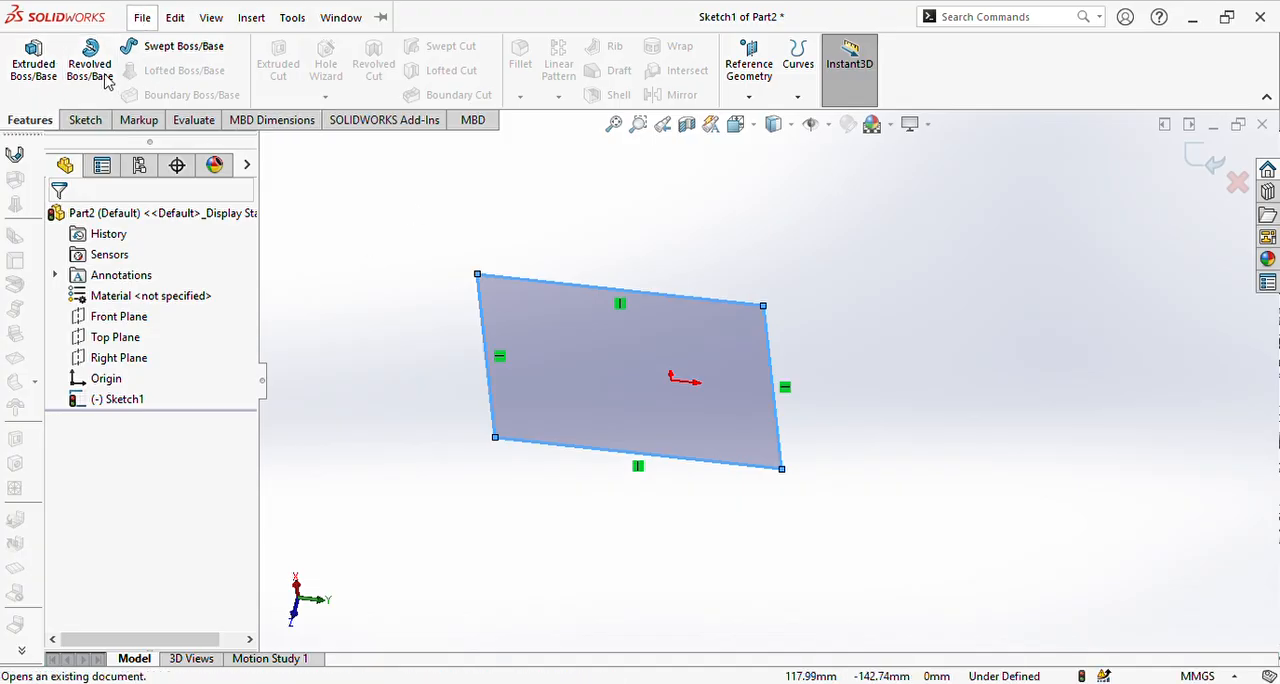
pyautogui.click(437, 185)
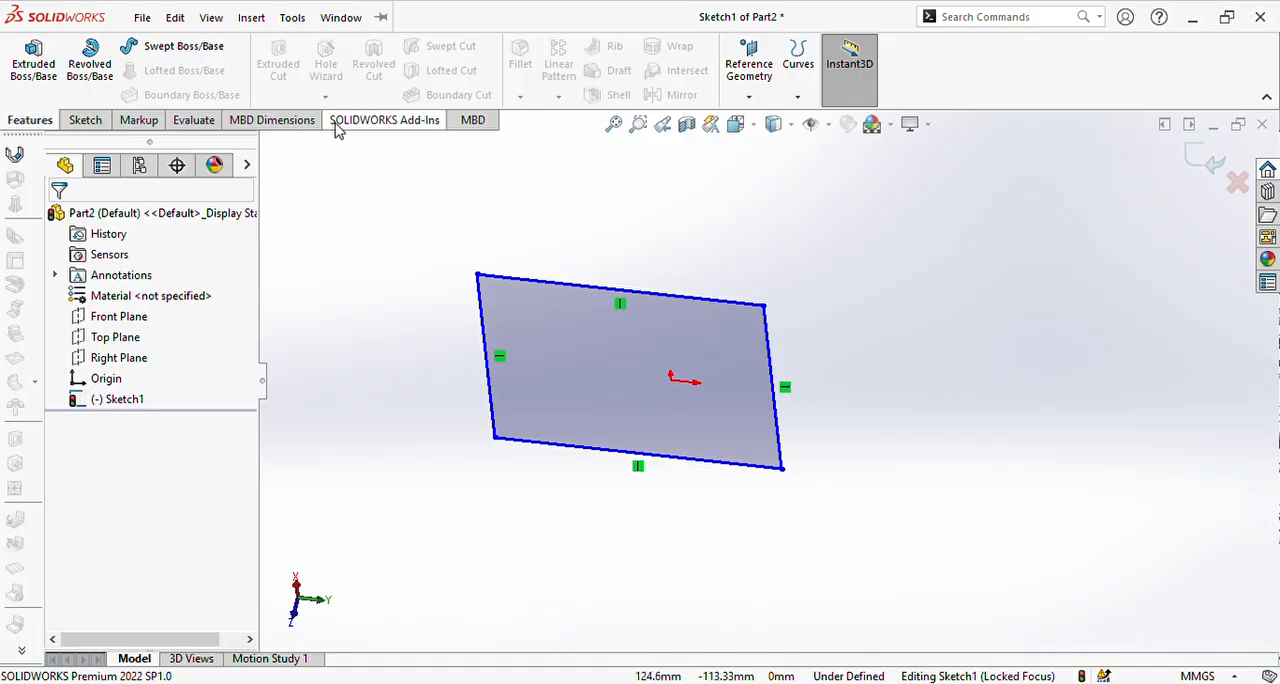
pyautogui.click(87, 120)
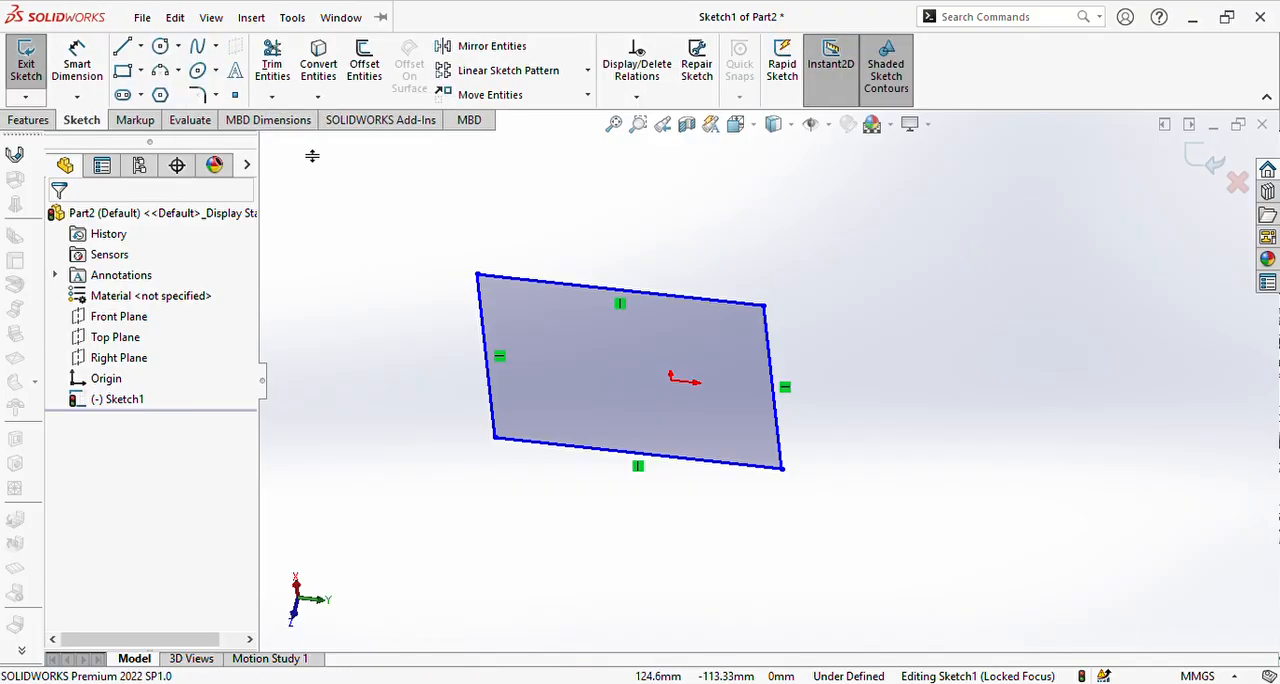
pyautogui.click(30, 120)
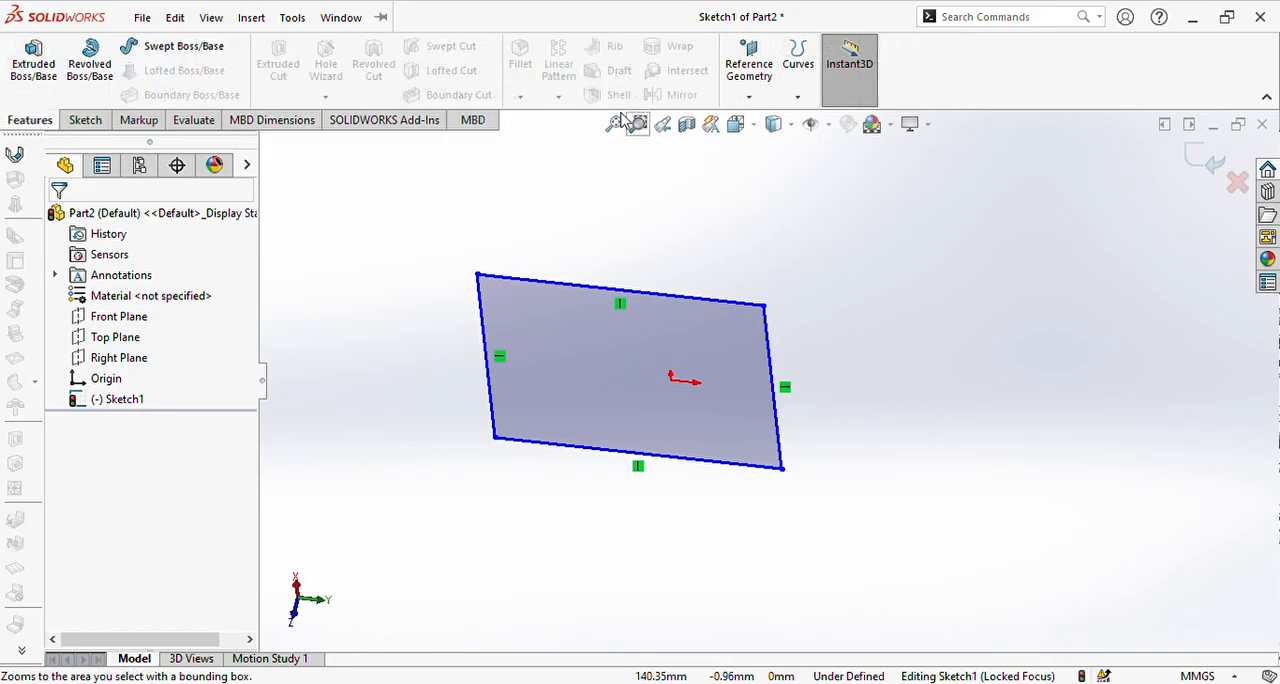
pyautogui.click(98, 121)
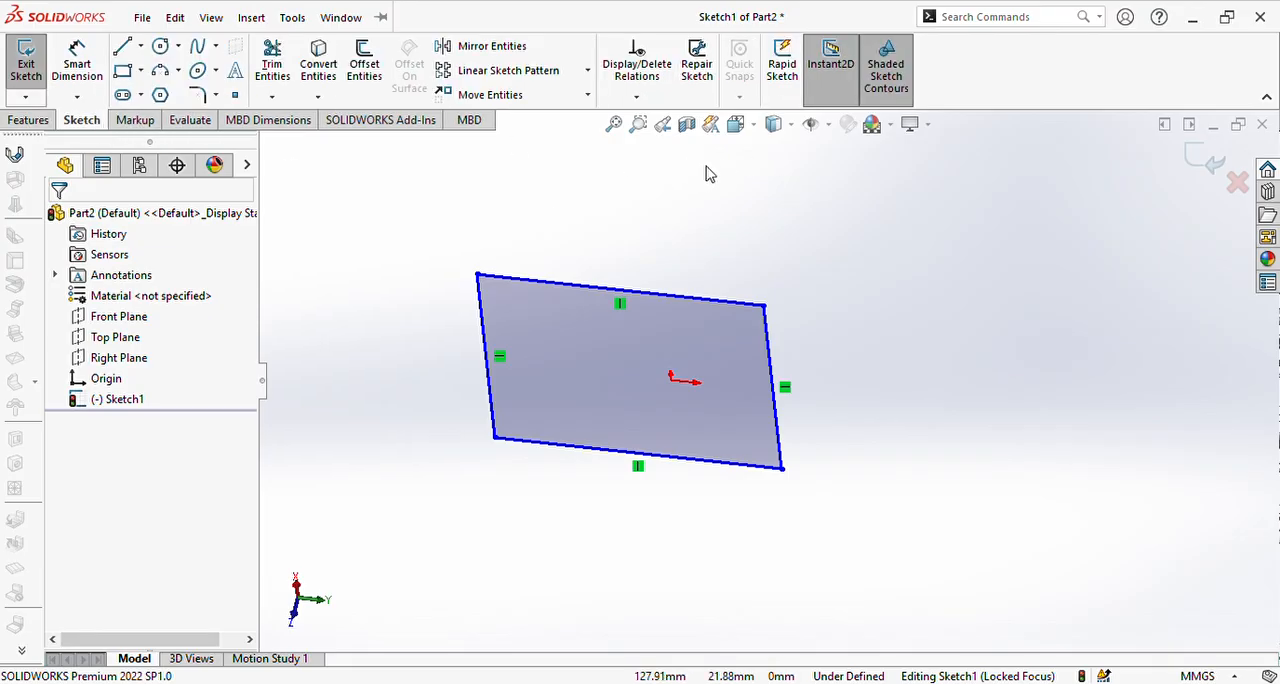